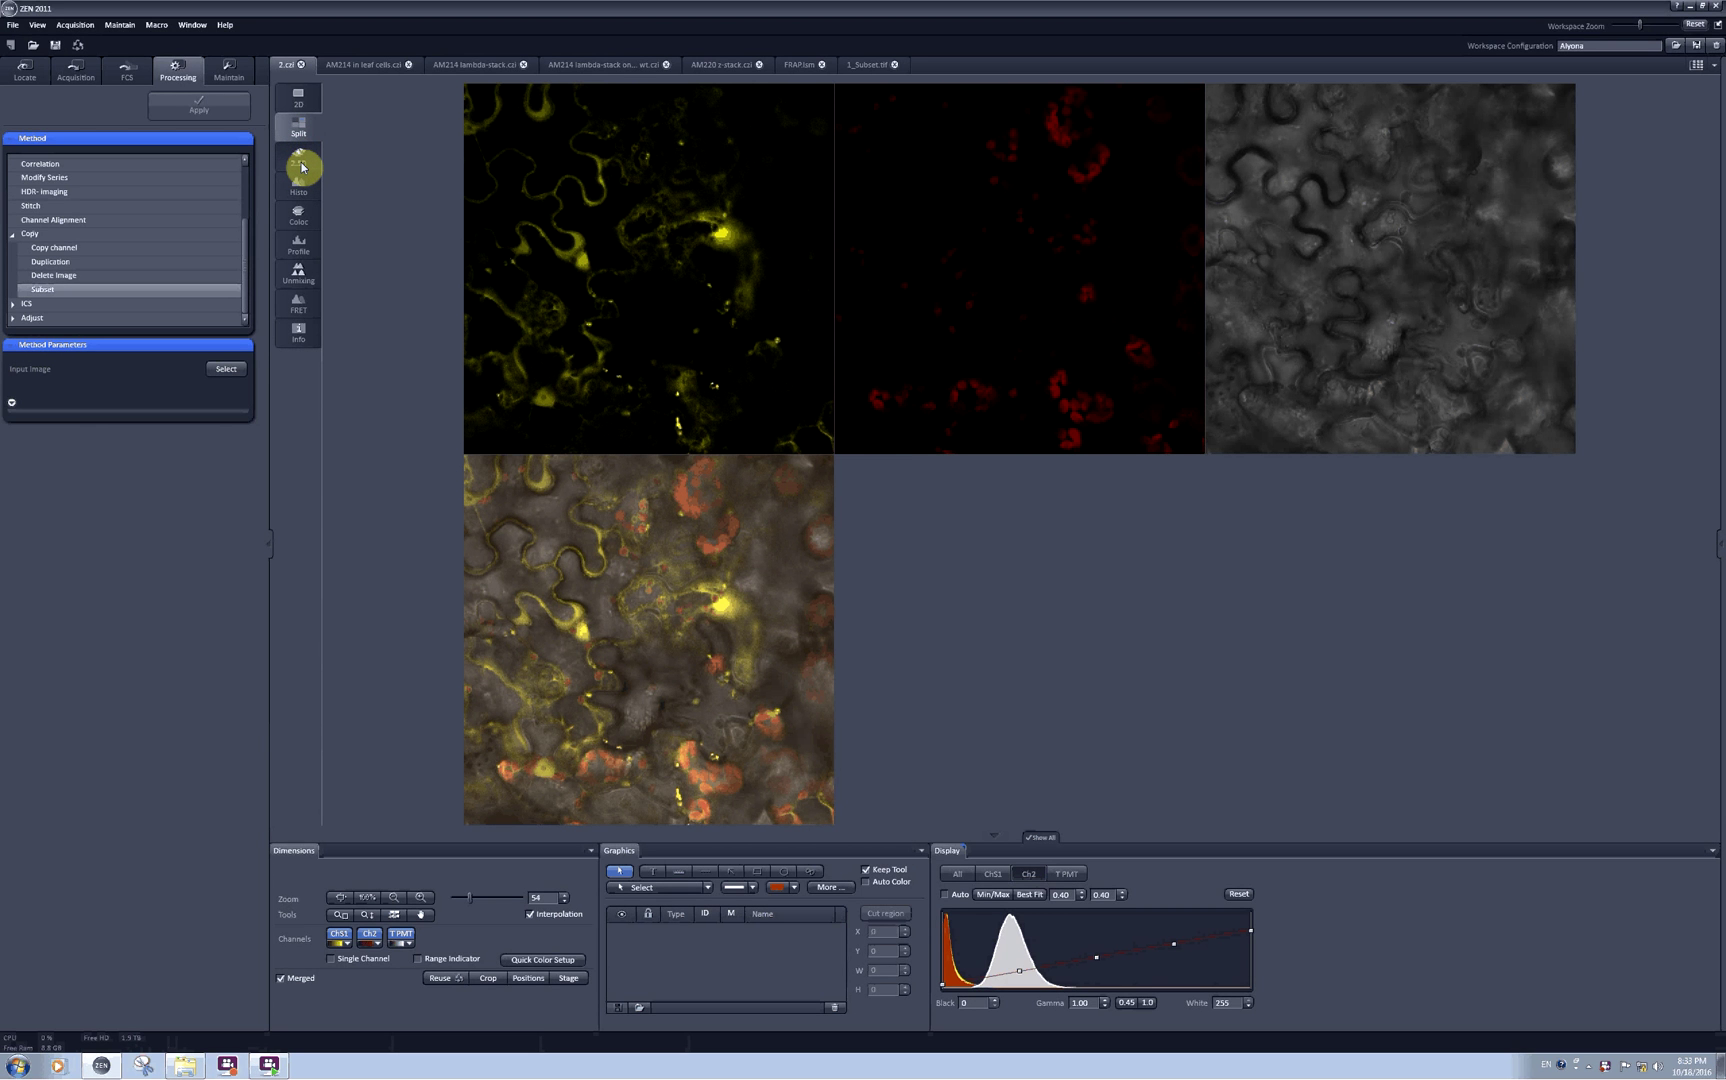
Switch to the 2.5D view of channel ChS1 and tilt the surface into perspective
left_click(302, 167)
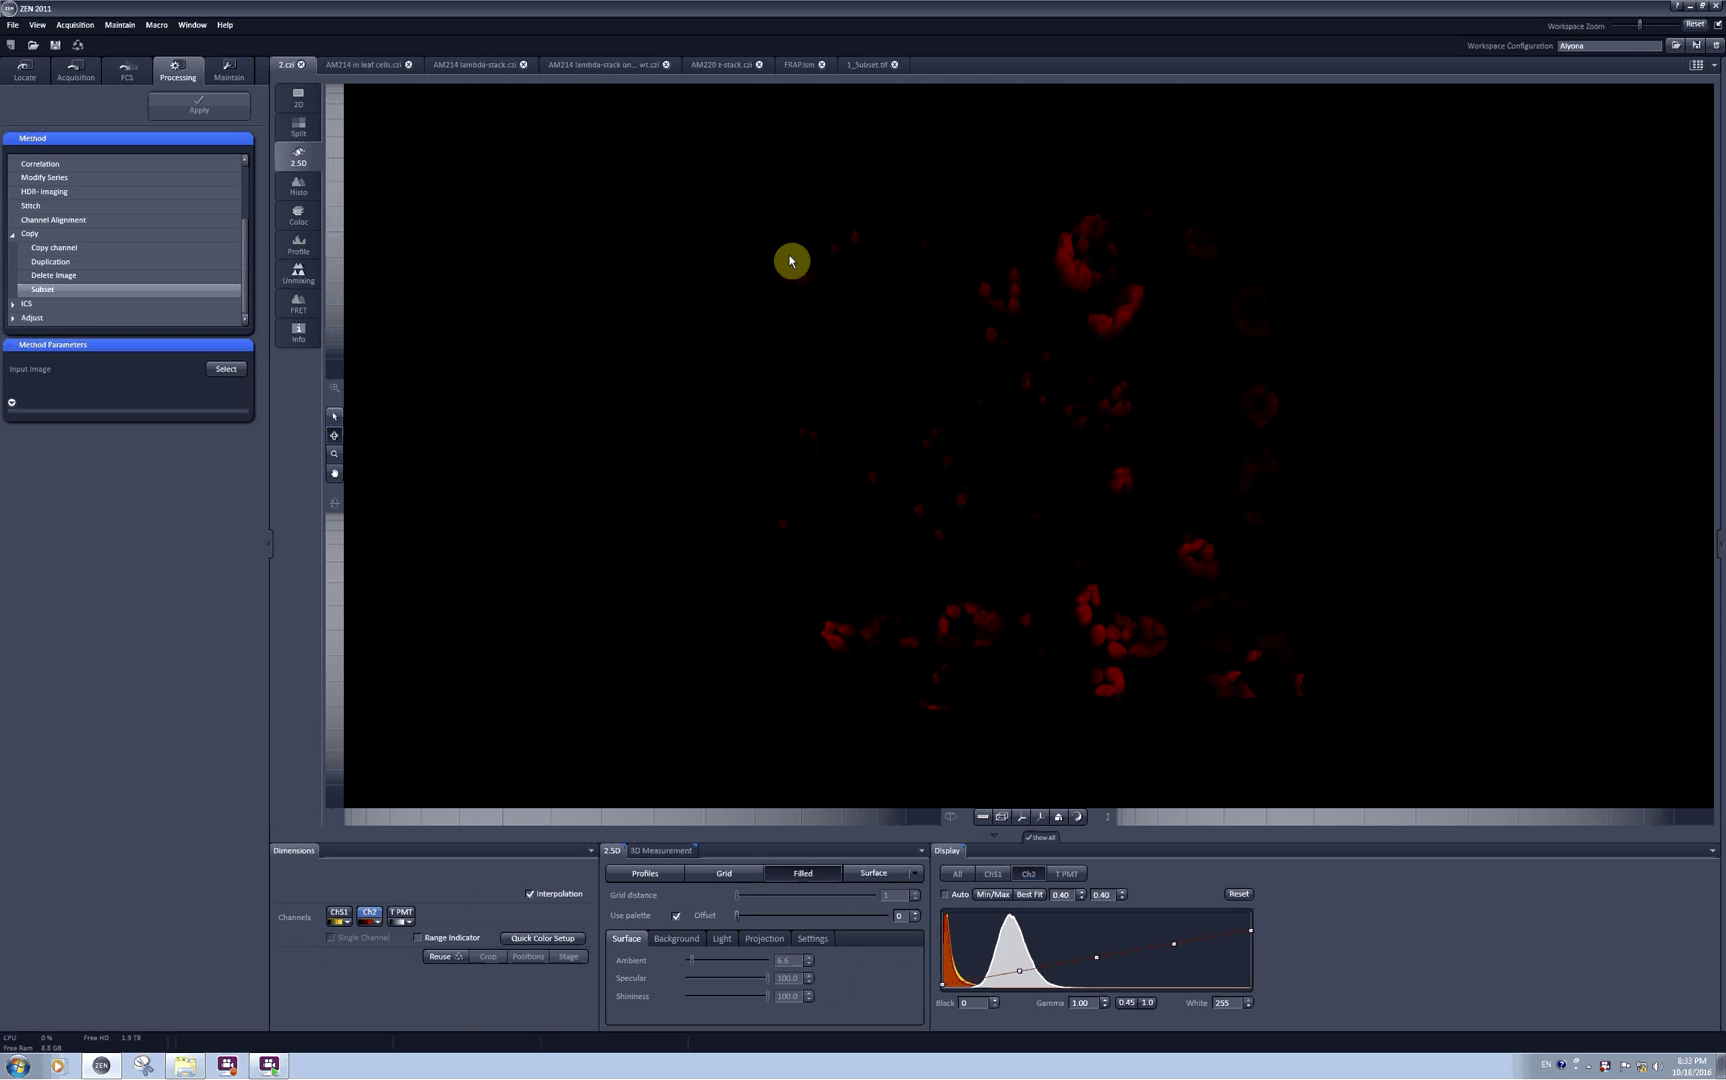
left_click(340, 916)
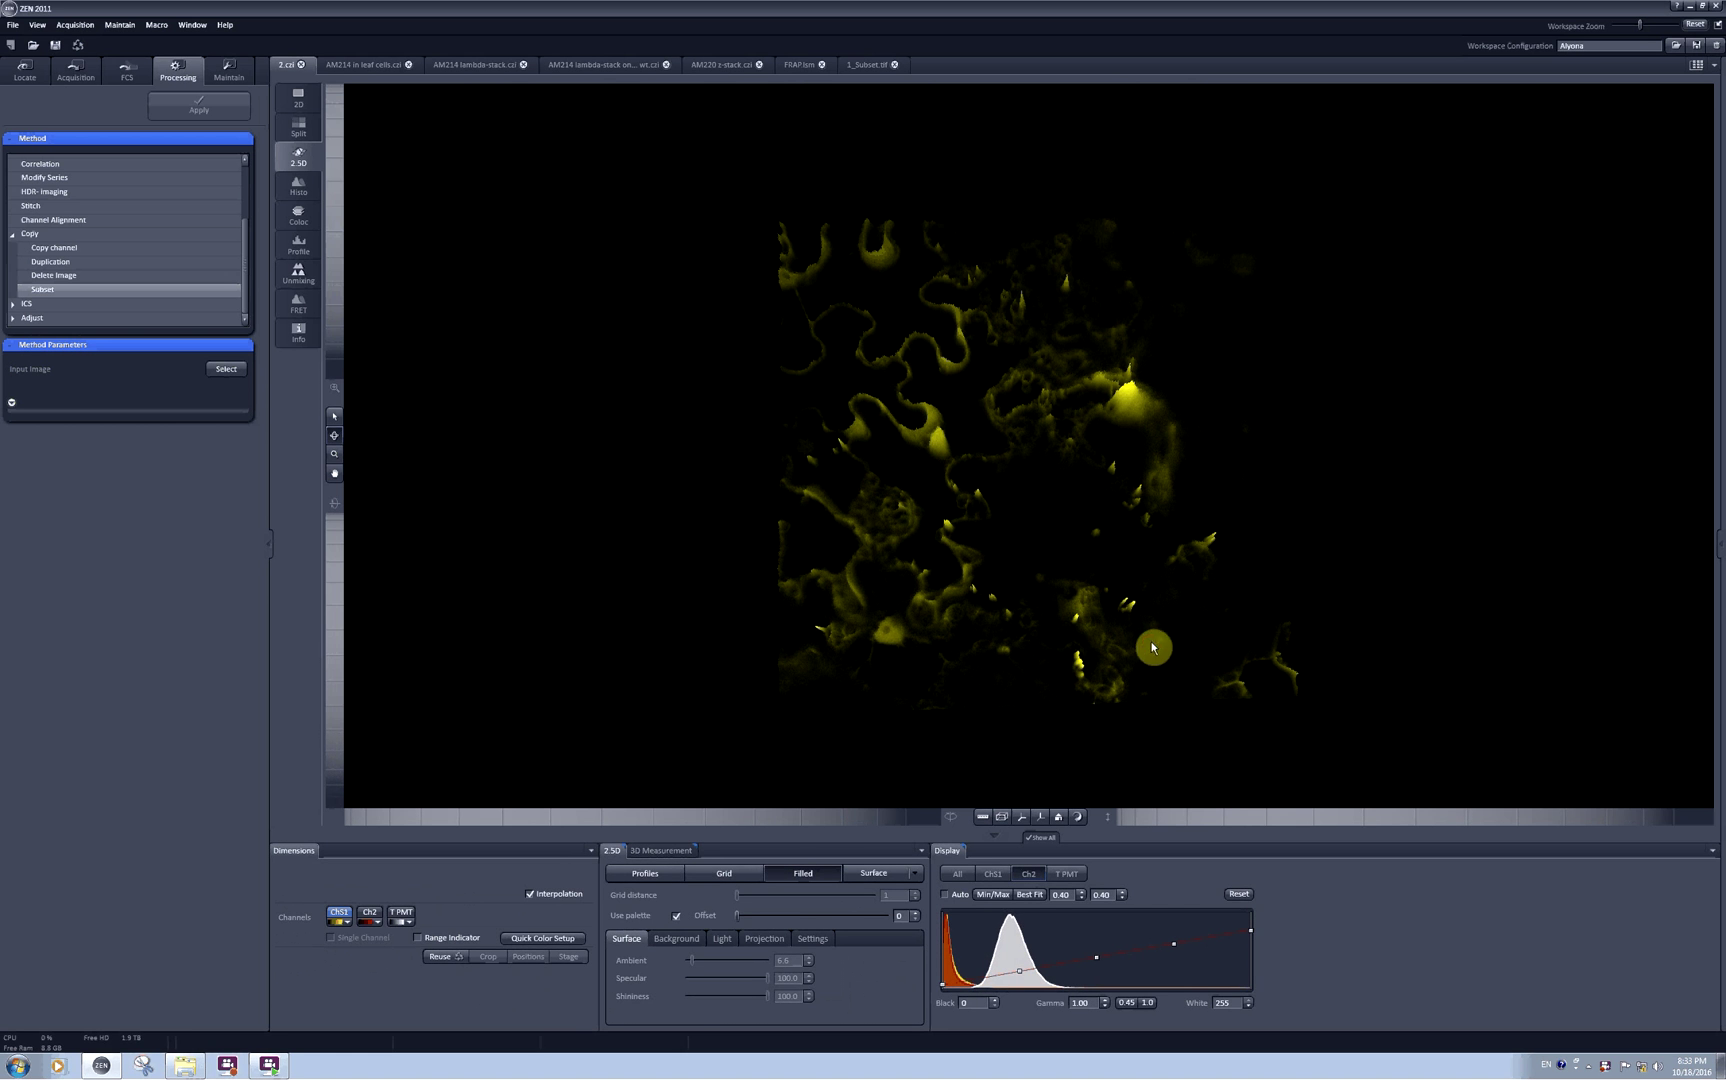
left_click_drag(1148, 644, 1145, 487)
left_click(674, 590)
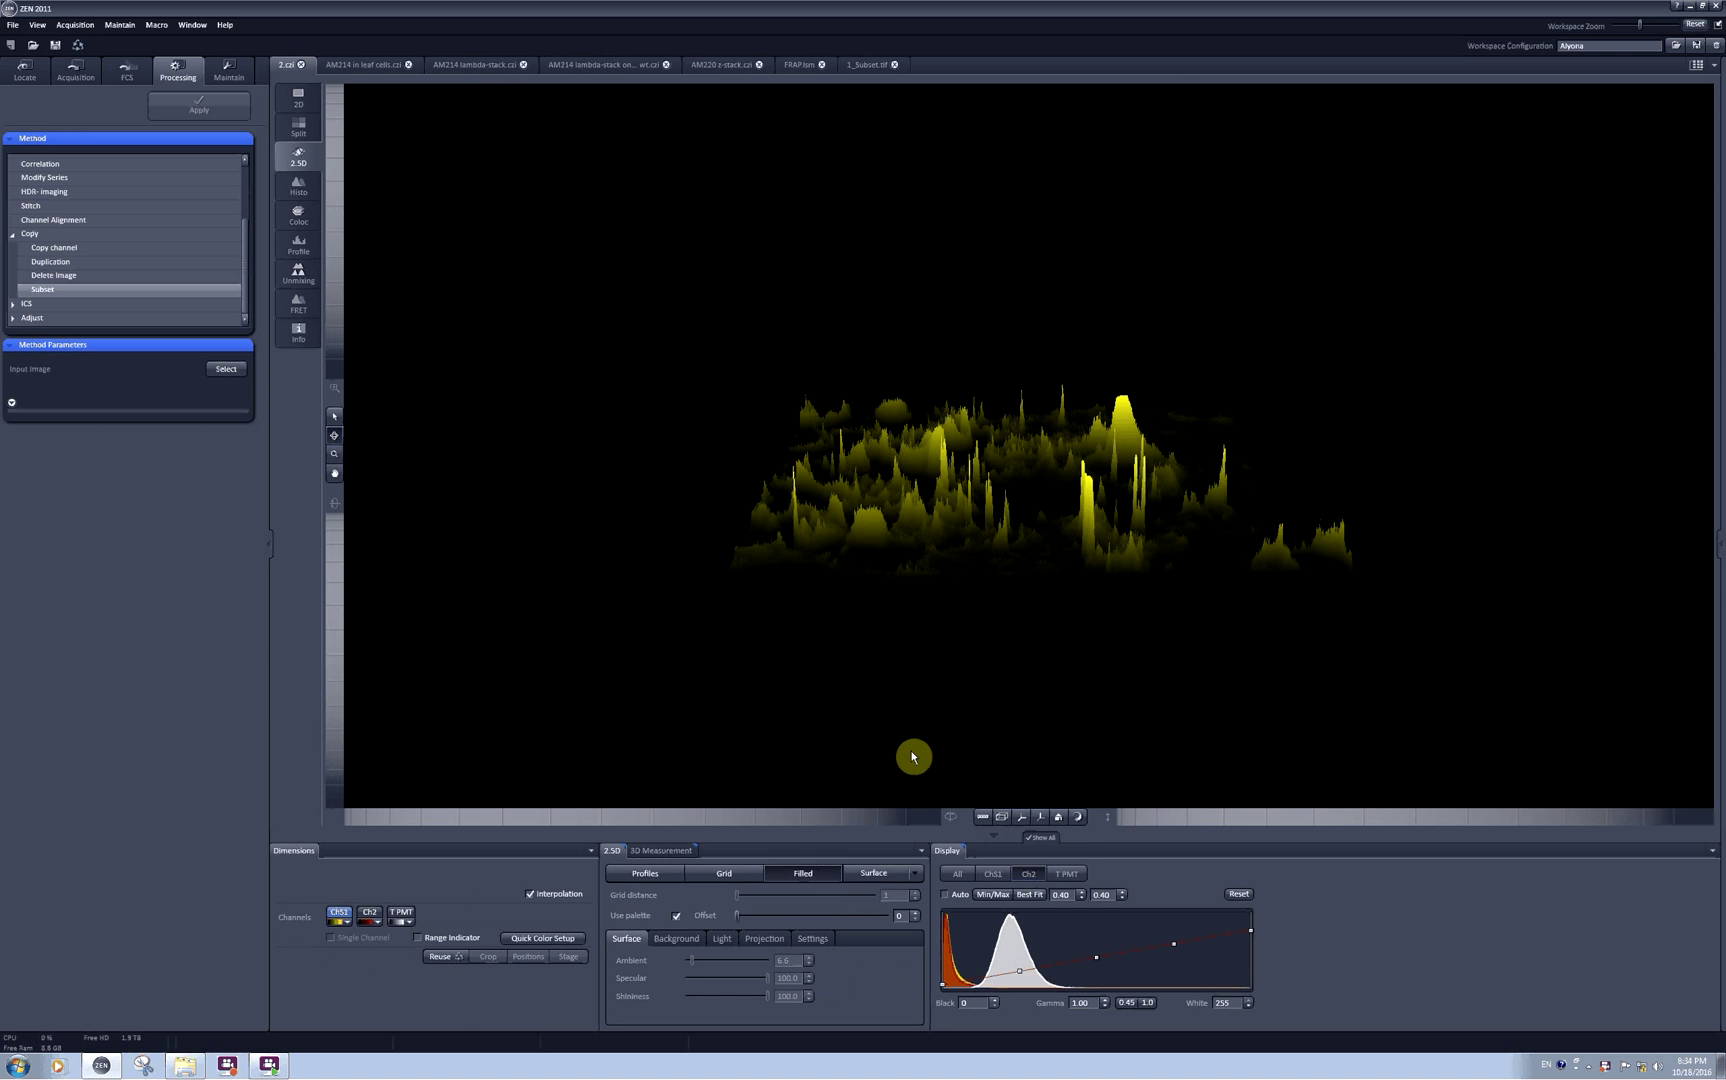
Add a bounding box, scaled X/Y µm axes and a vertical Intensity axis, rotating between additions
left_click(1005, 817)
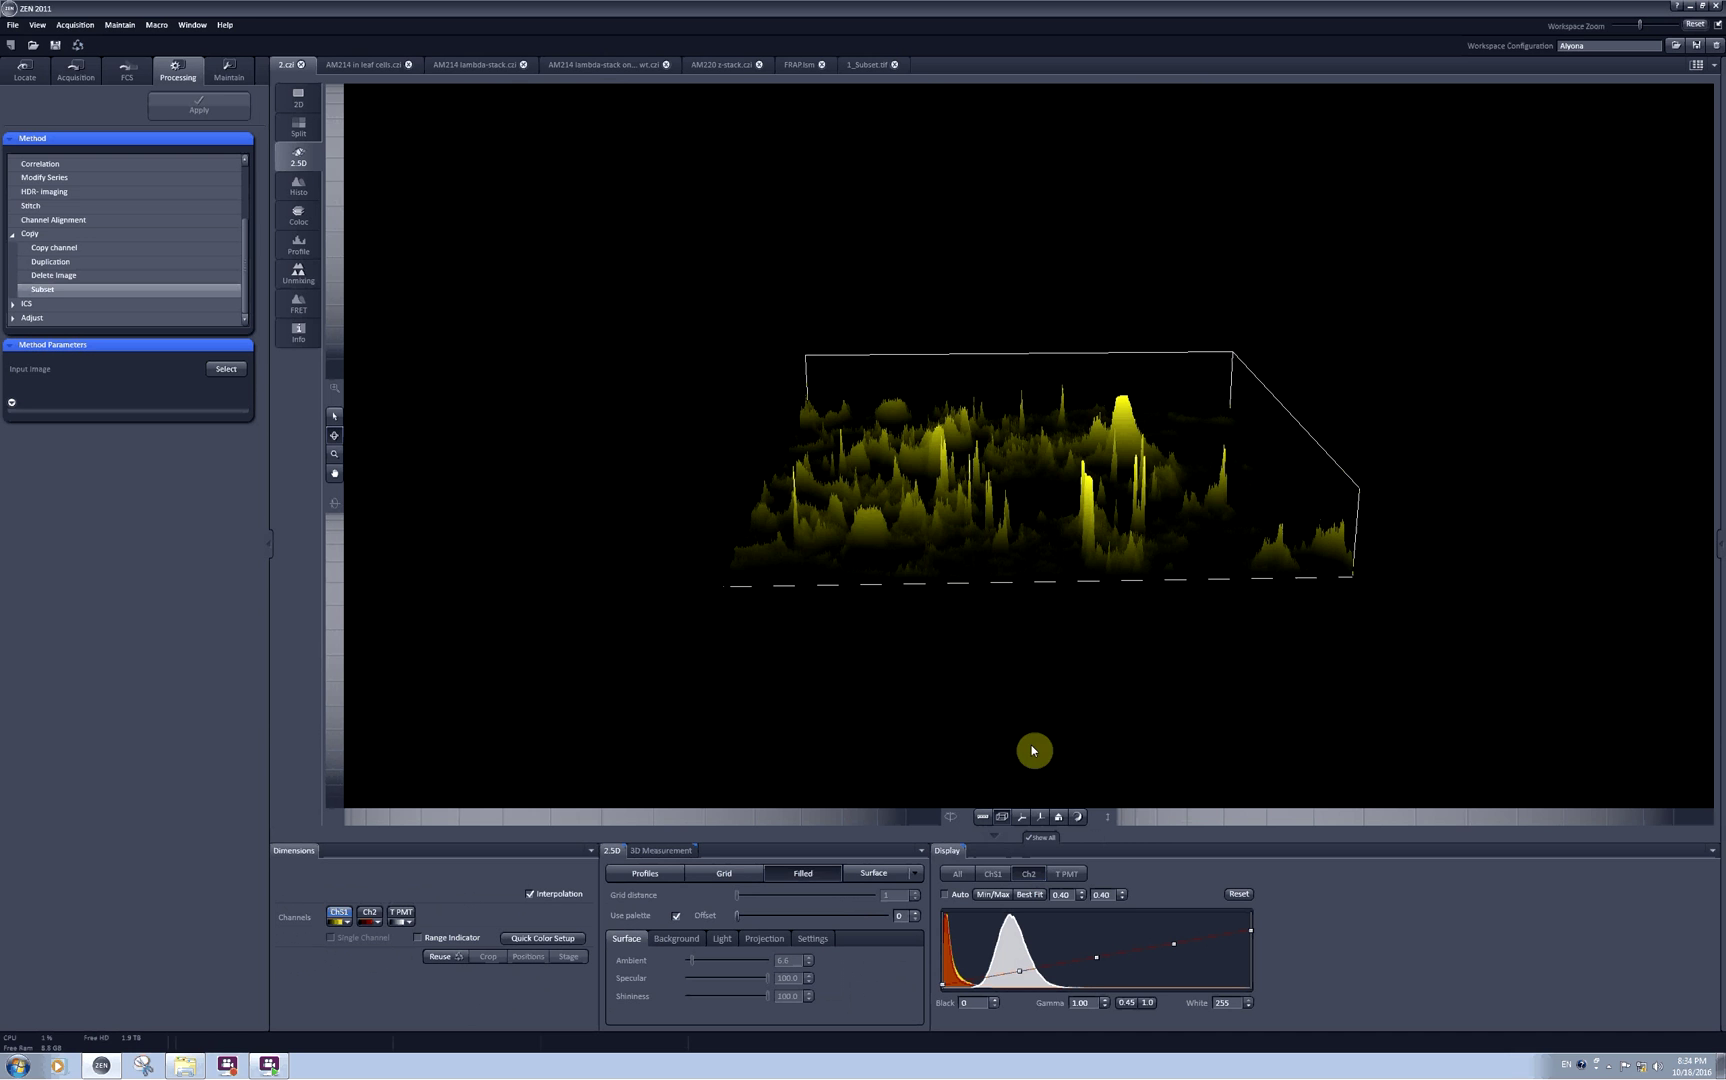
left_click_drag(1098, 580, 1090, 663)
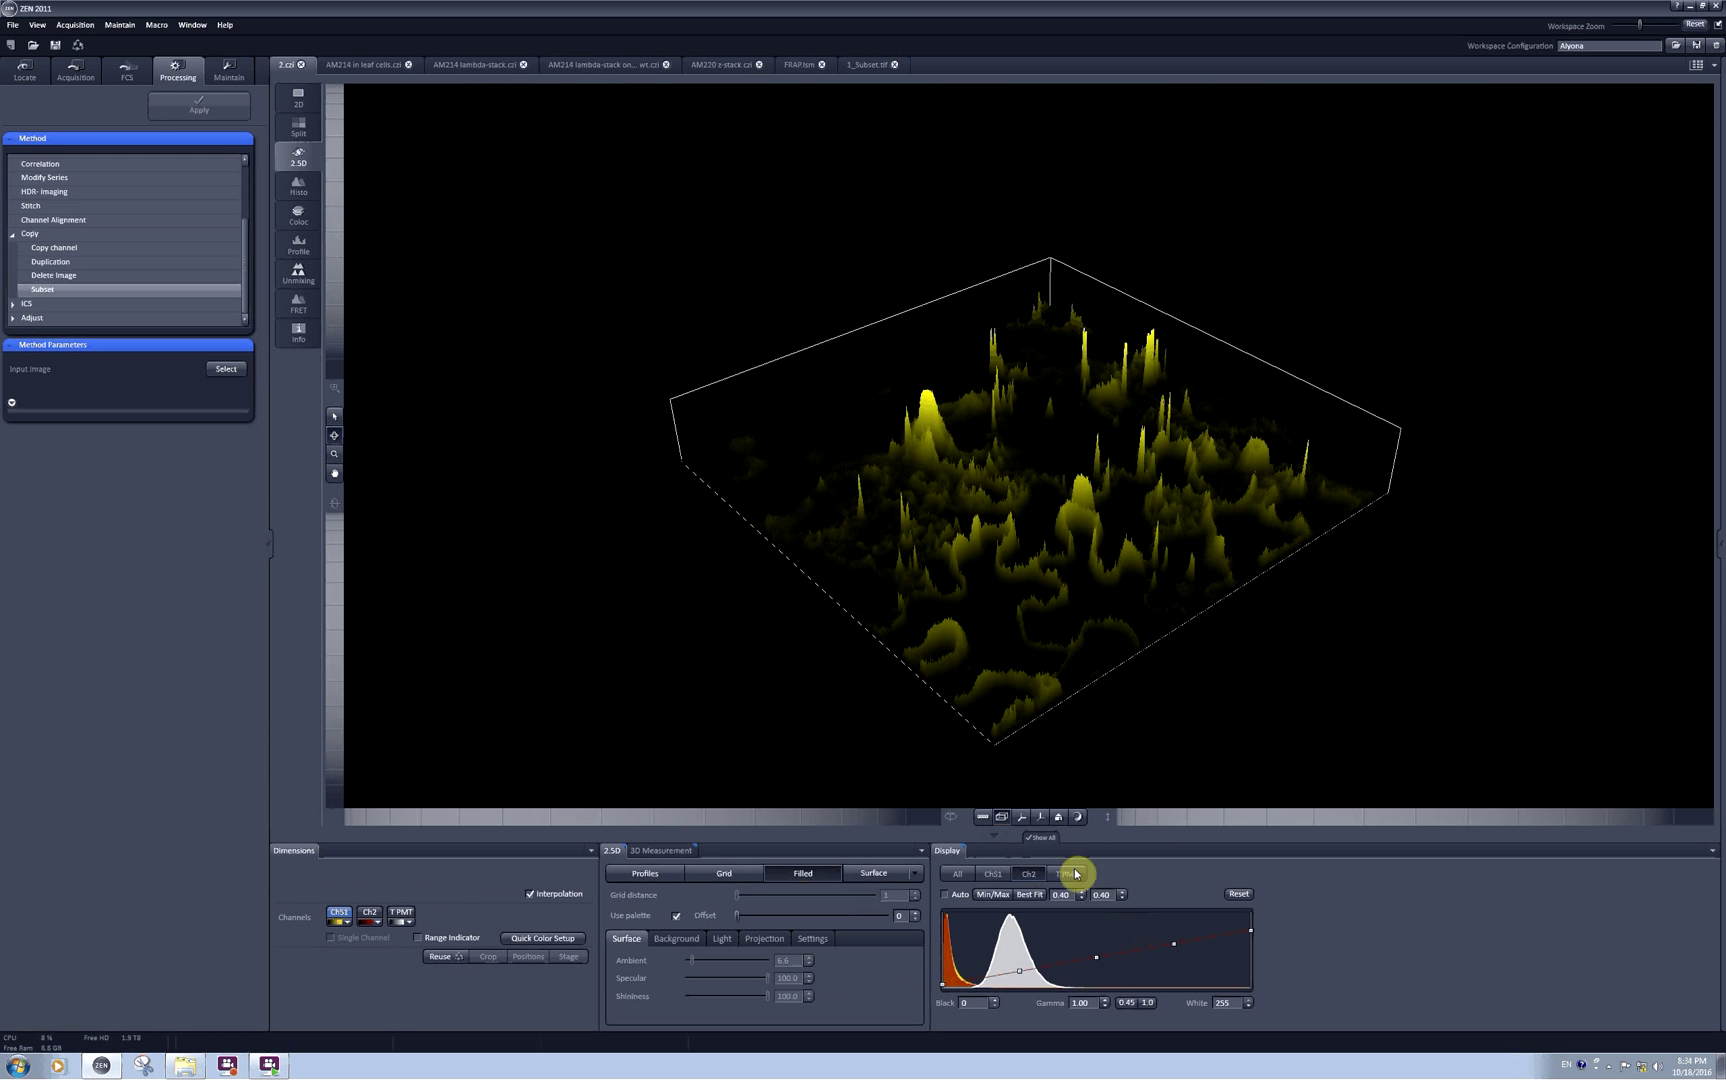
left_click(1022, 819)
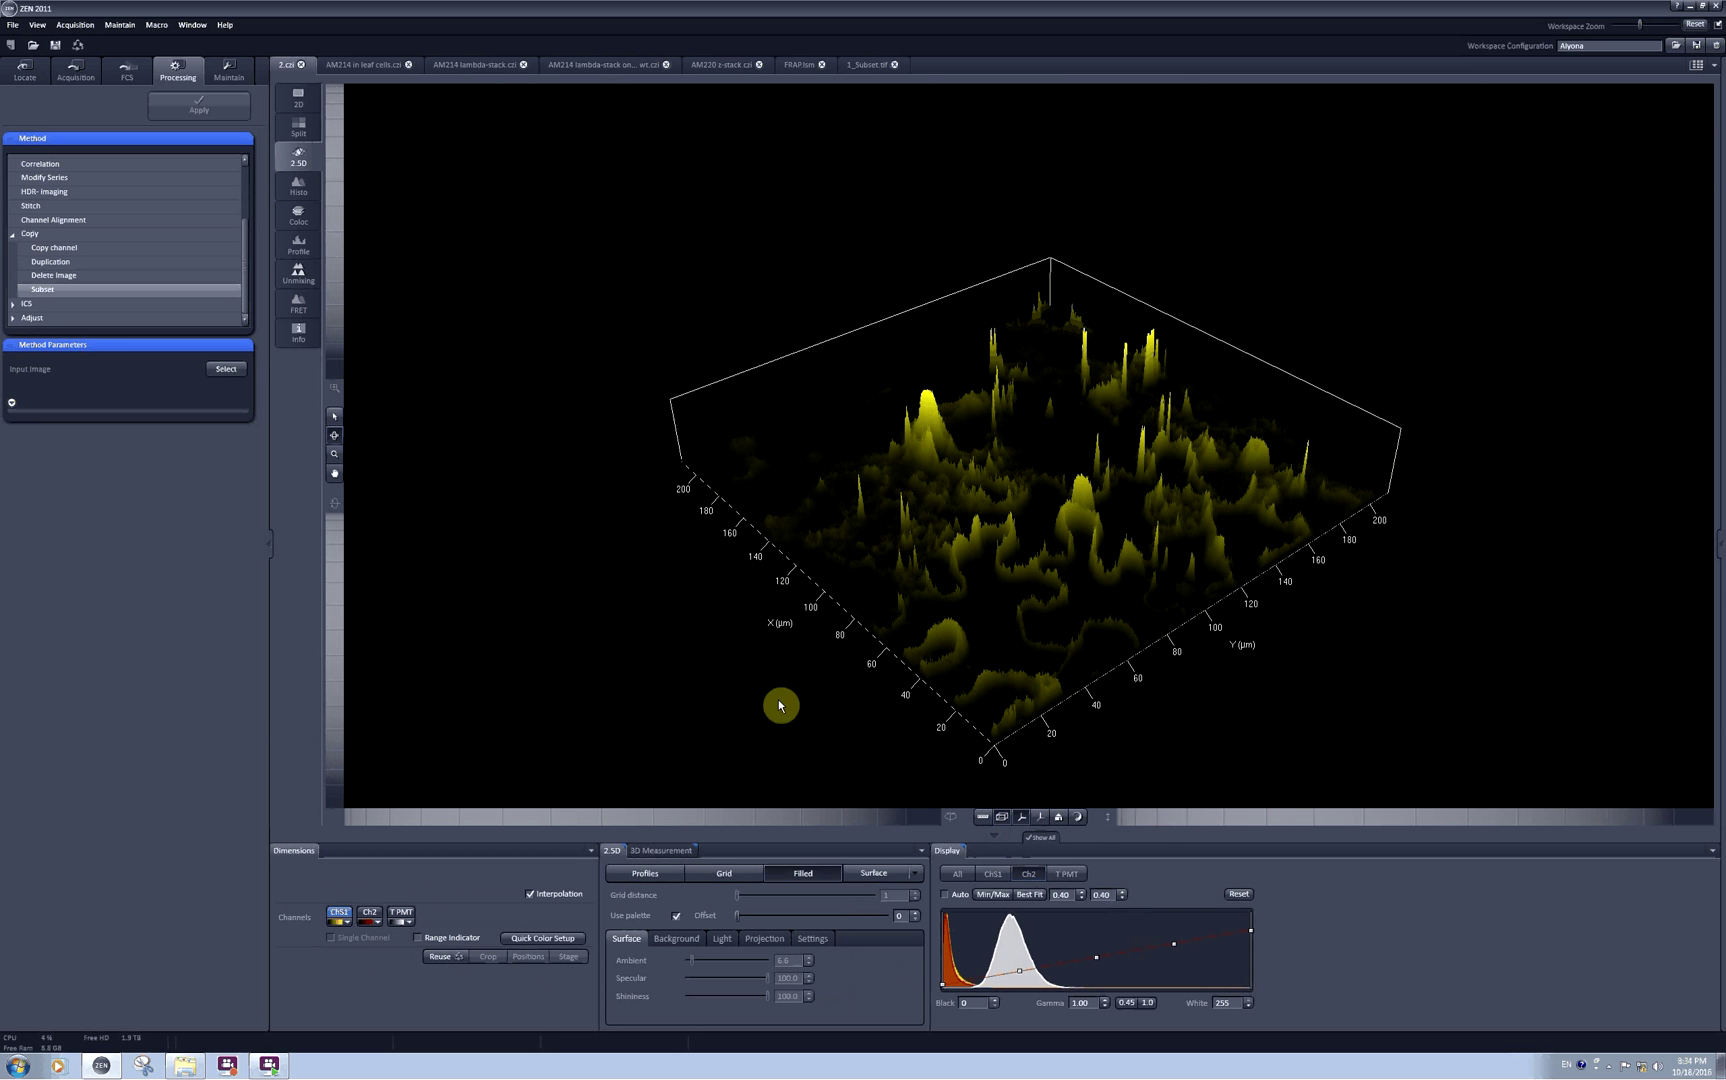
left_click_drag(768, 630, 988, 714)
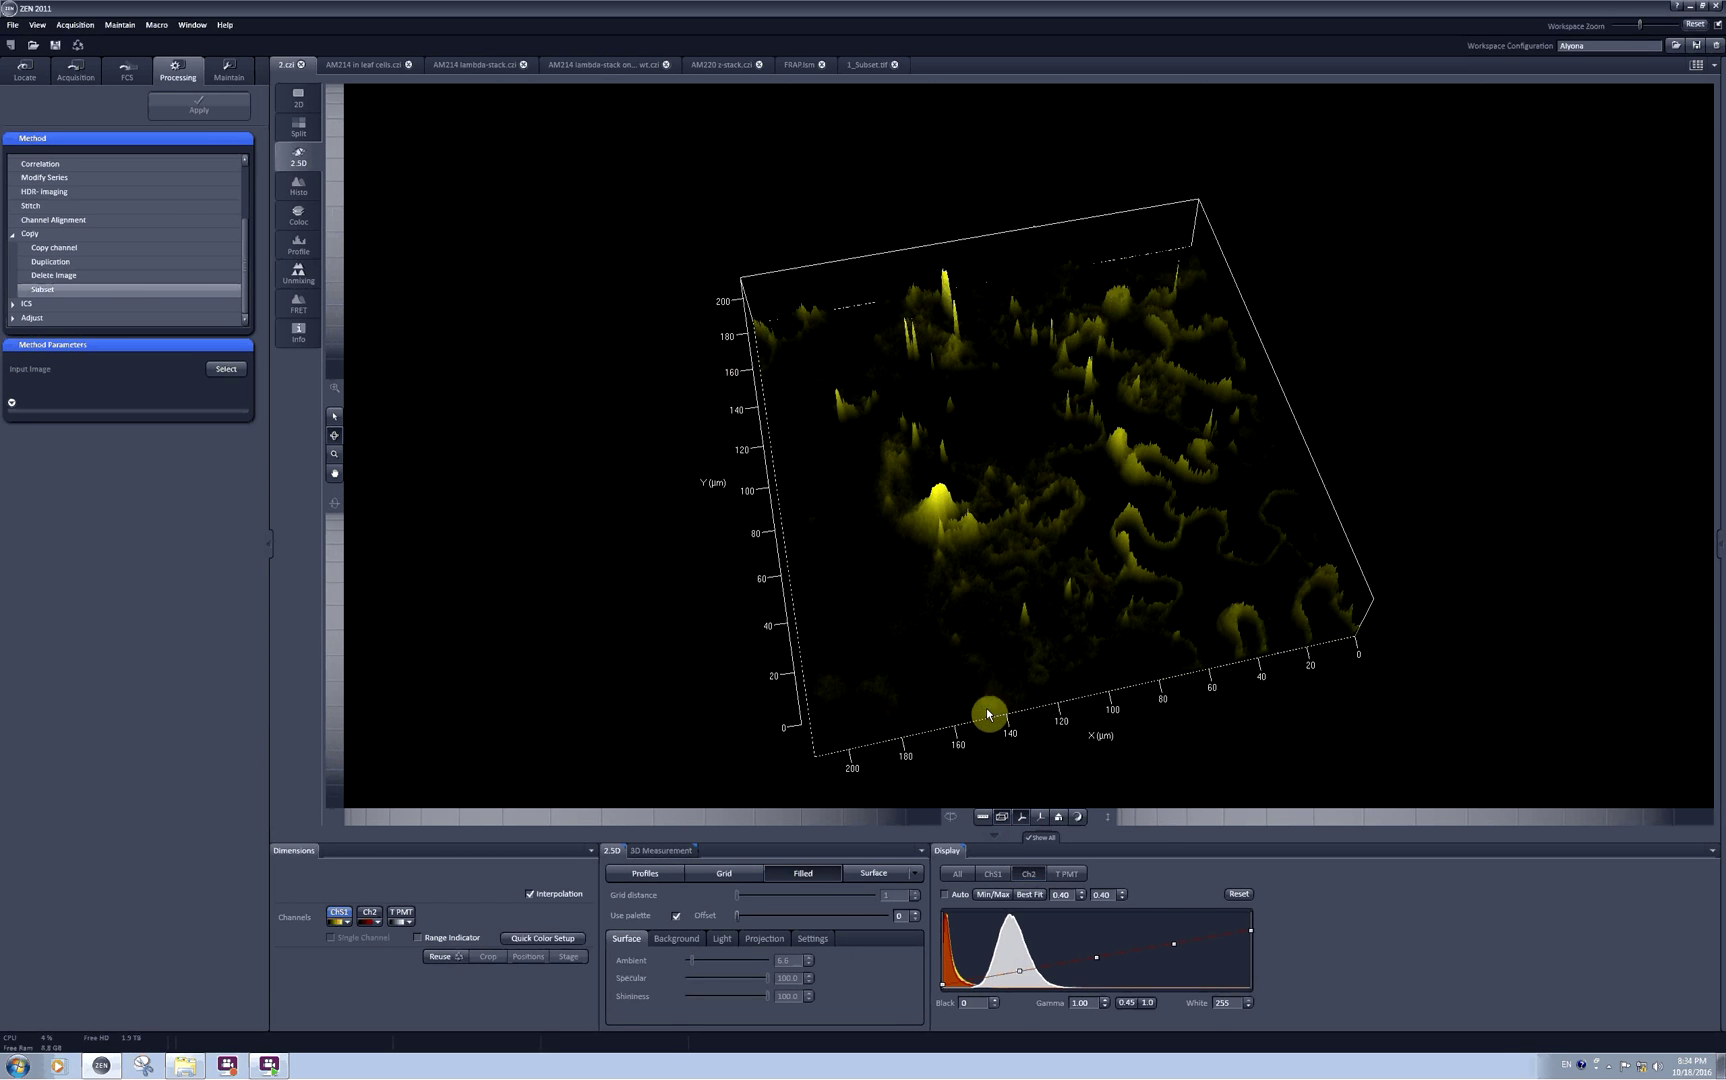
left_click(1039, 818)
left_click_drag(1216, 694, 1258, 685)
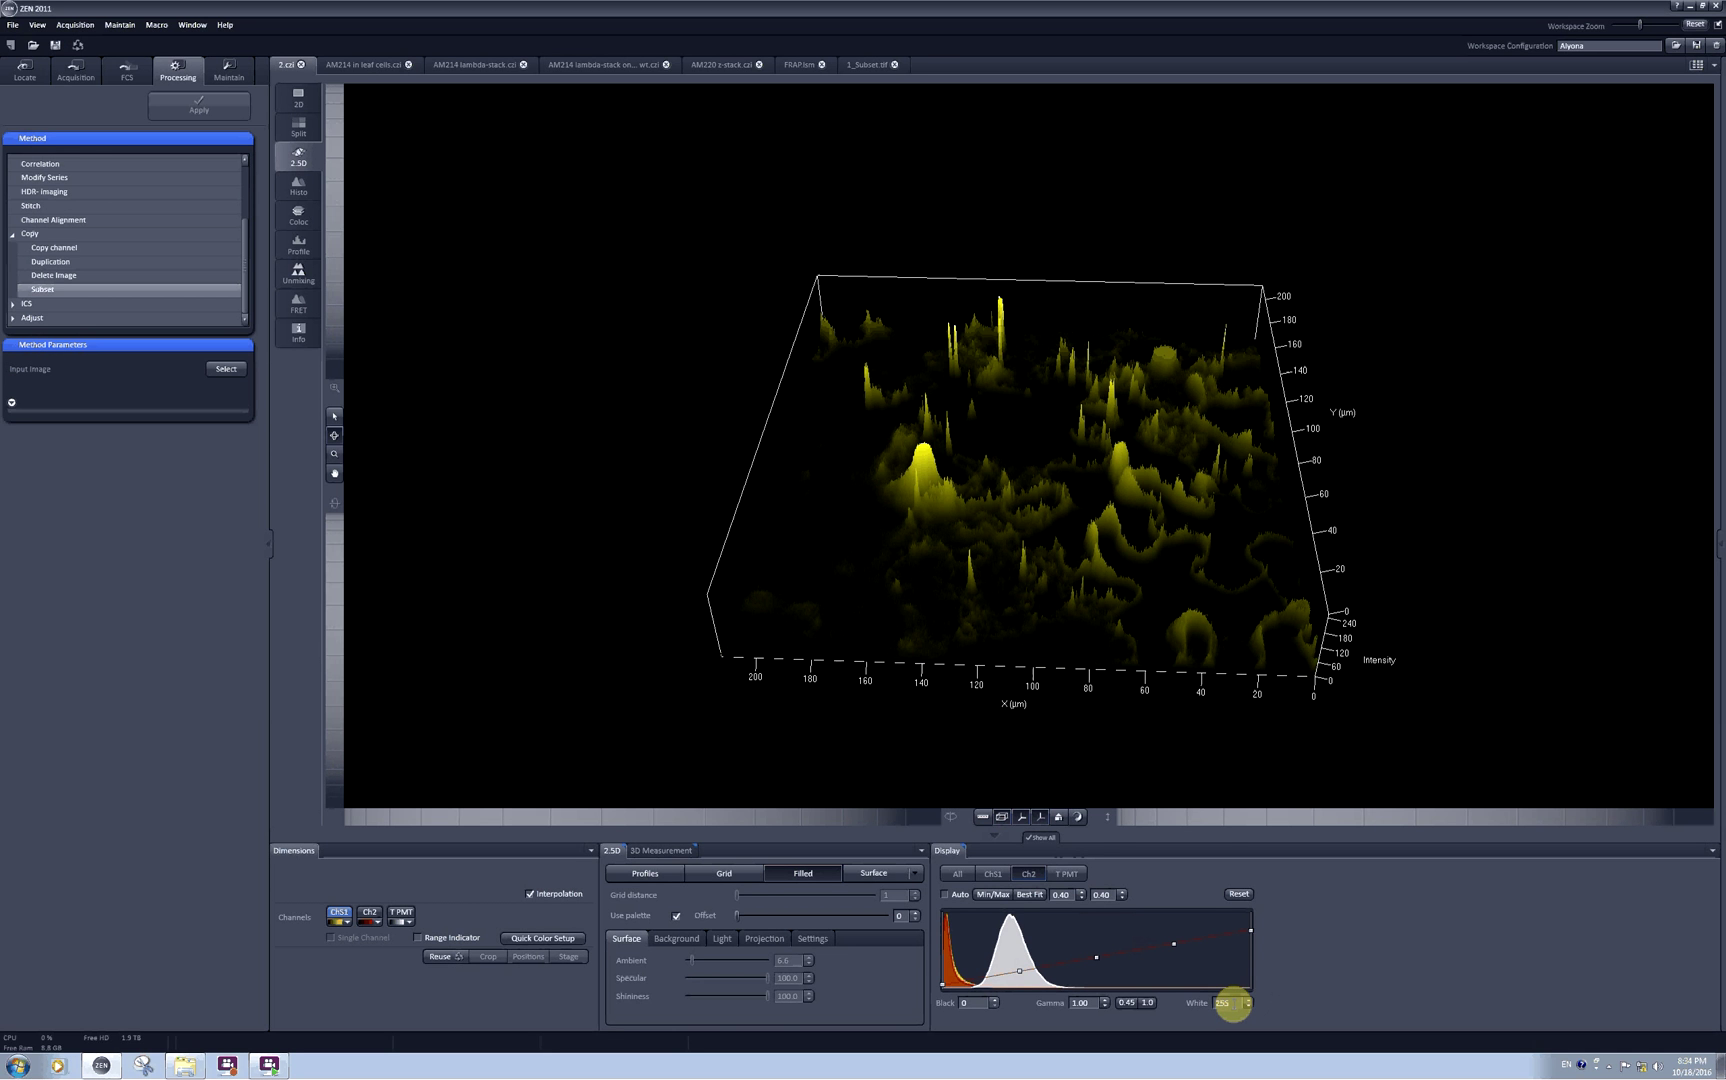
Reset the landscape to the Home view and start spin mode
left_click(1059, 818)
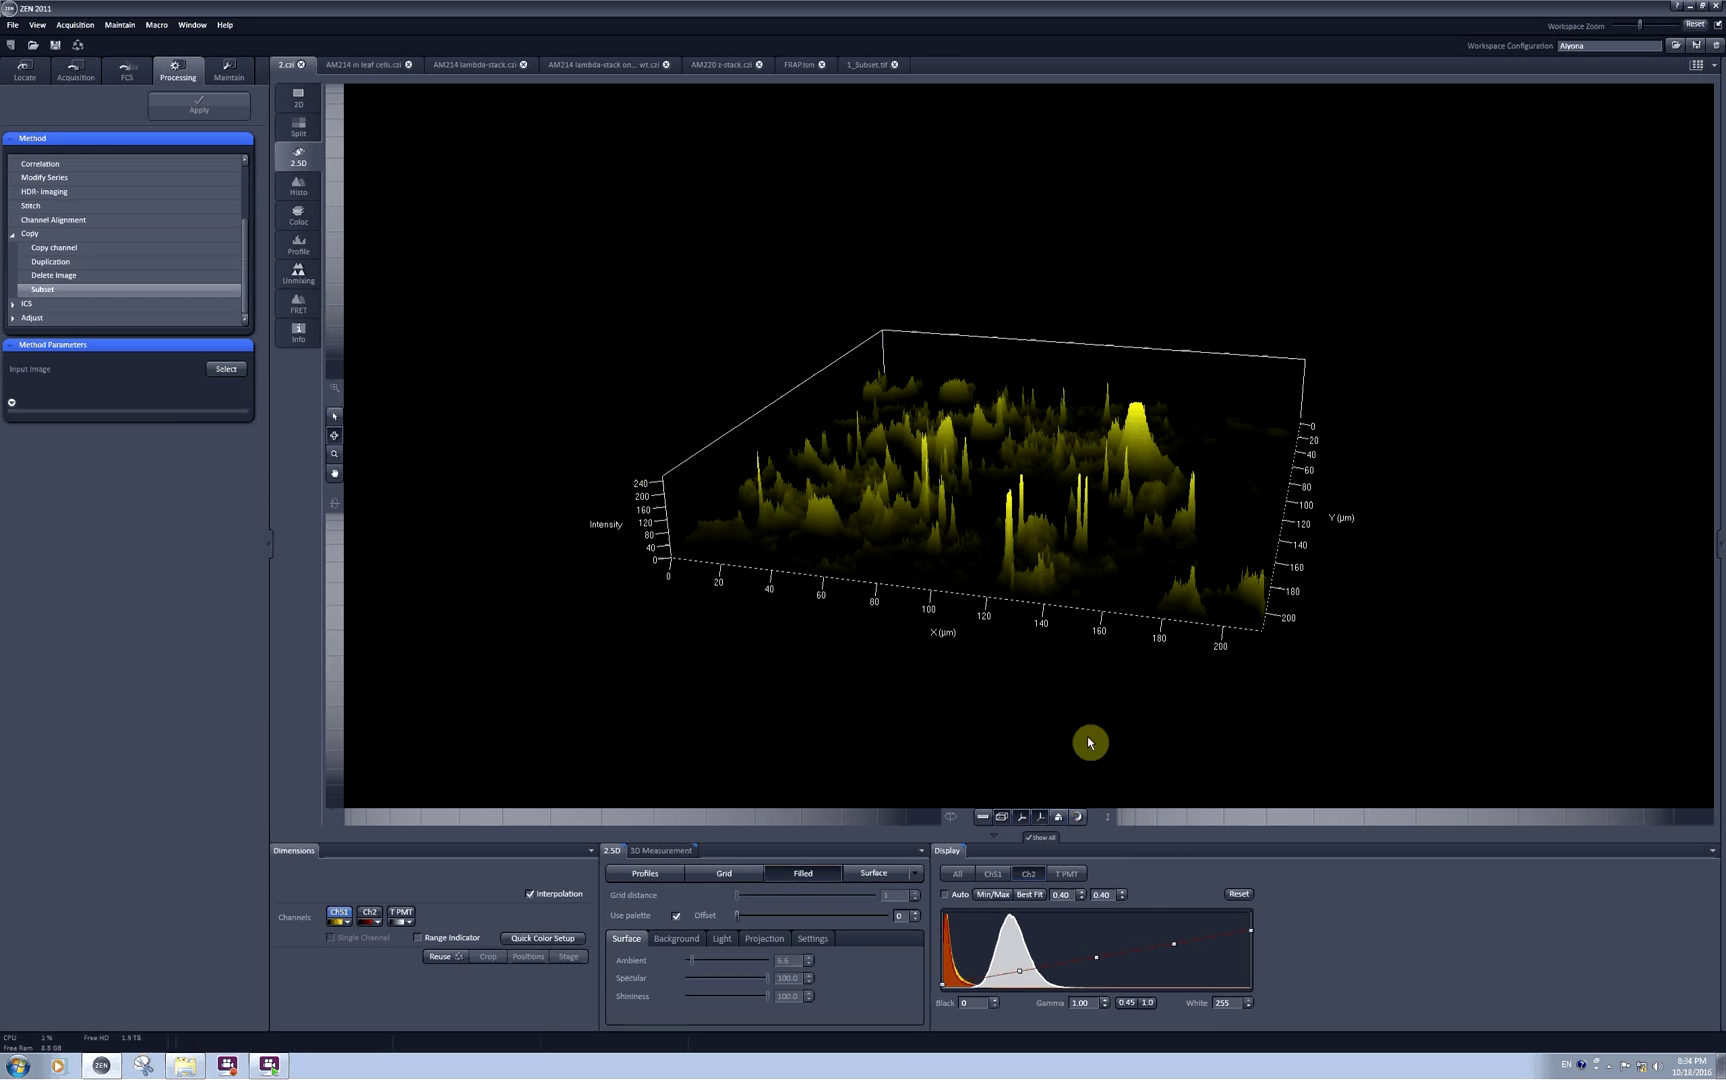
left_click(1079, 820)
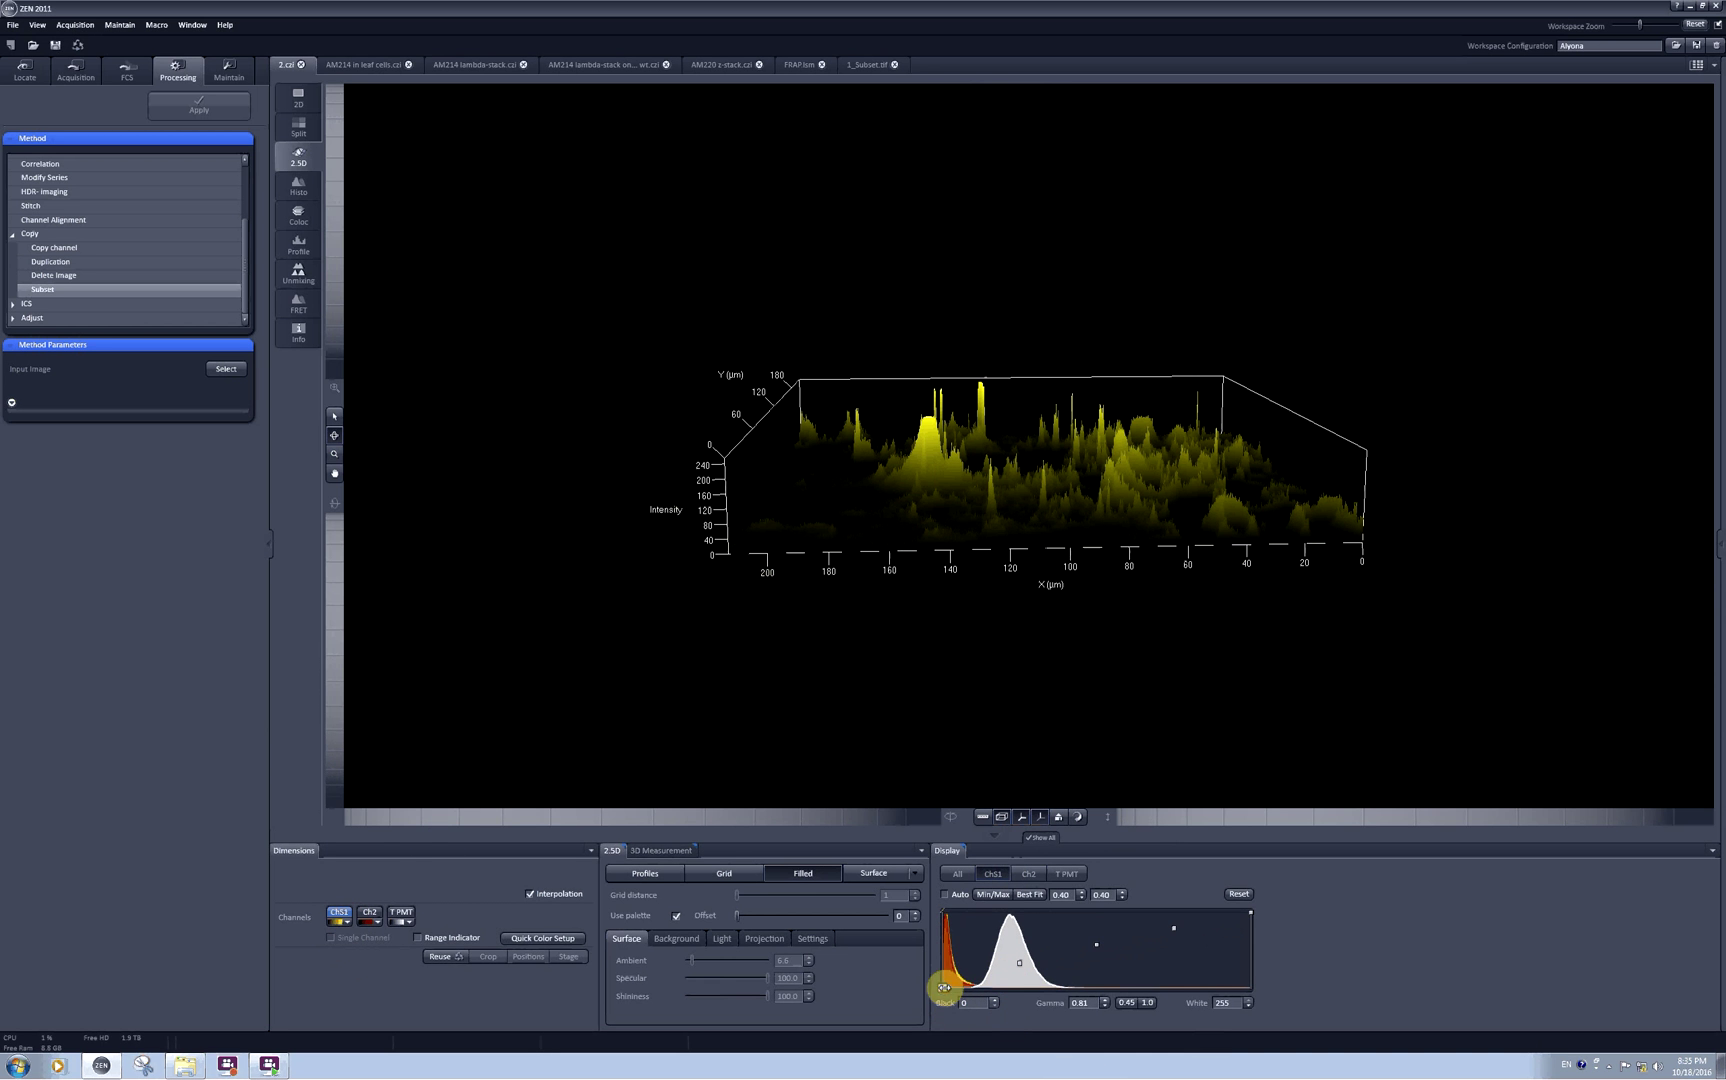
Try raising the histogram black level and lowering the white level to 204
left_click_drag(943, 988, 995, 988)
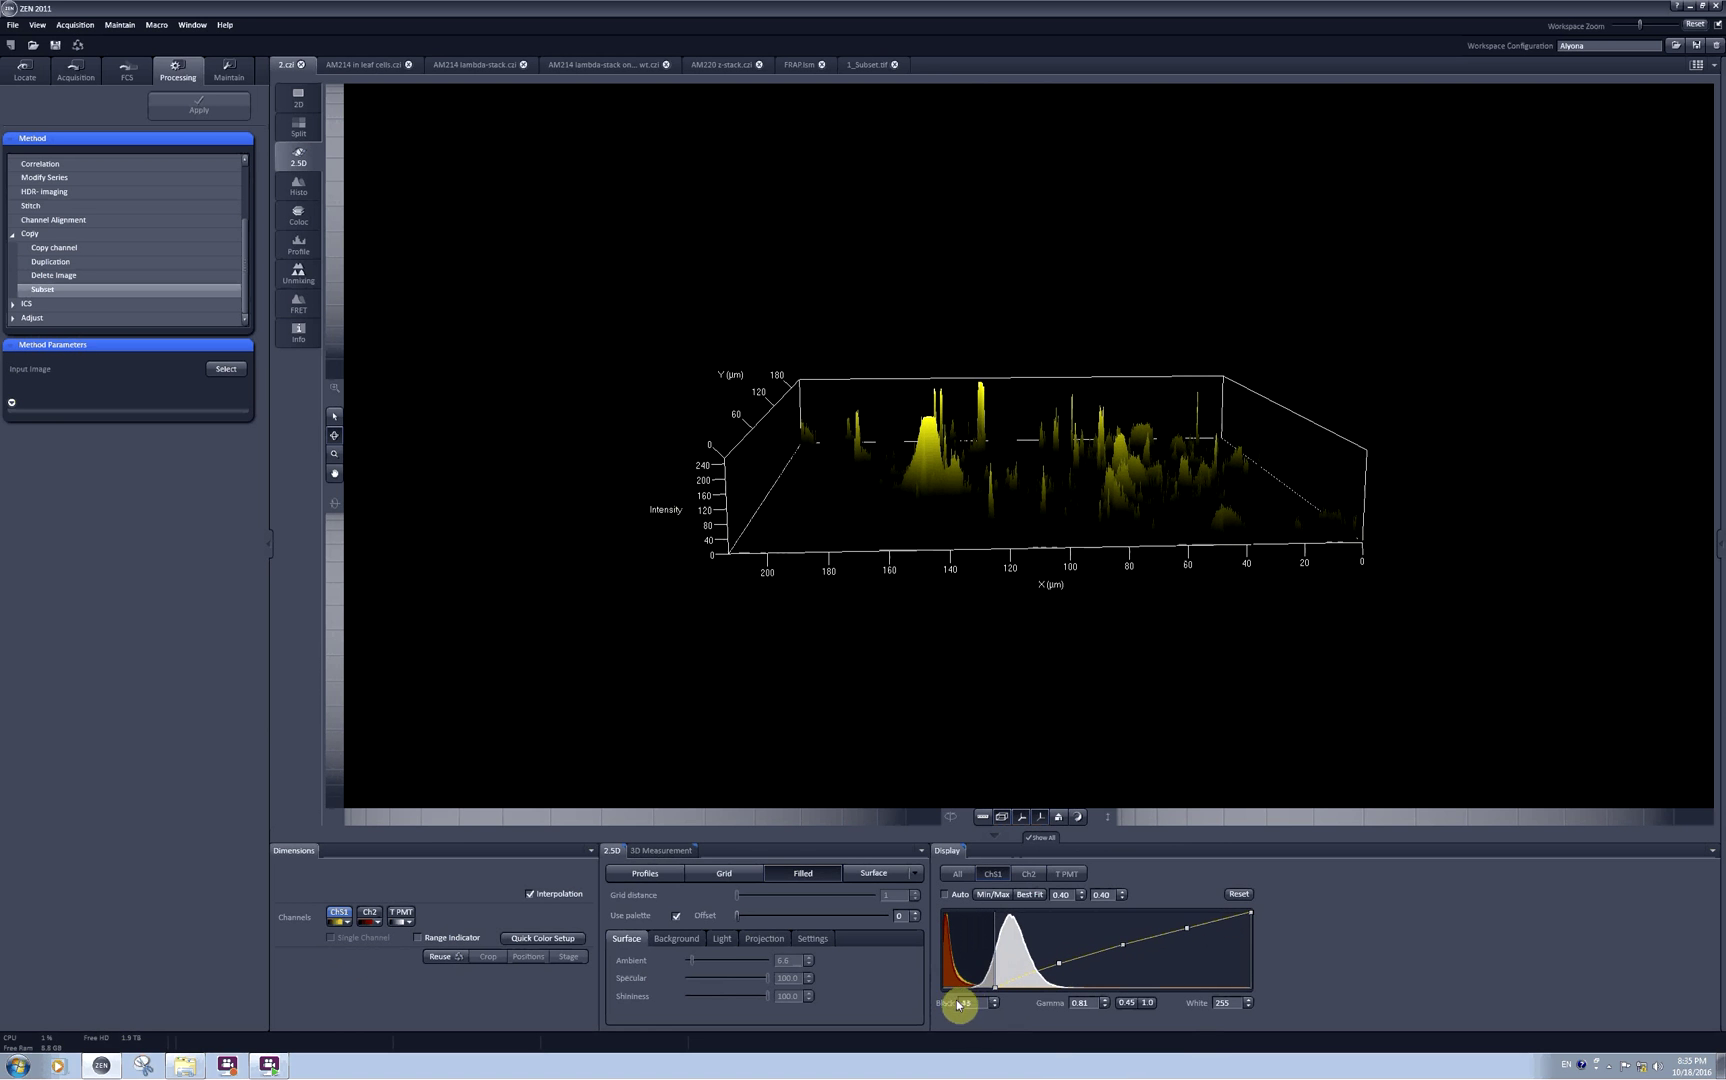
left_click_drag(996, 988, 1078, 988)
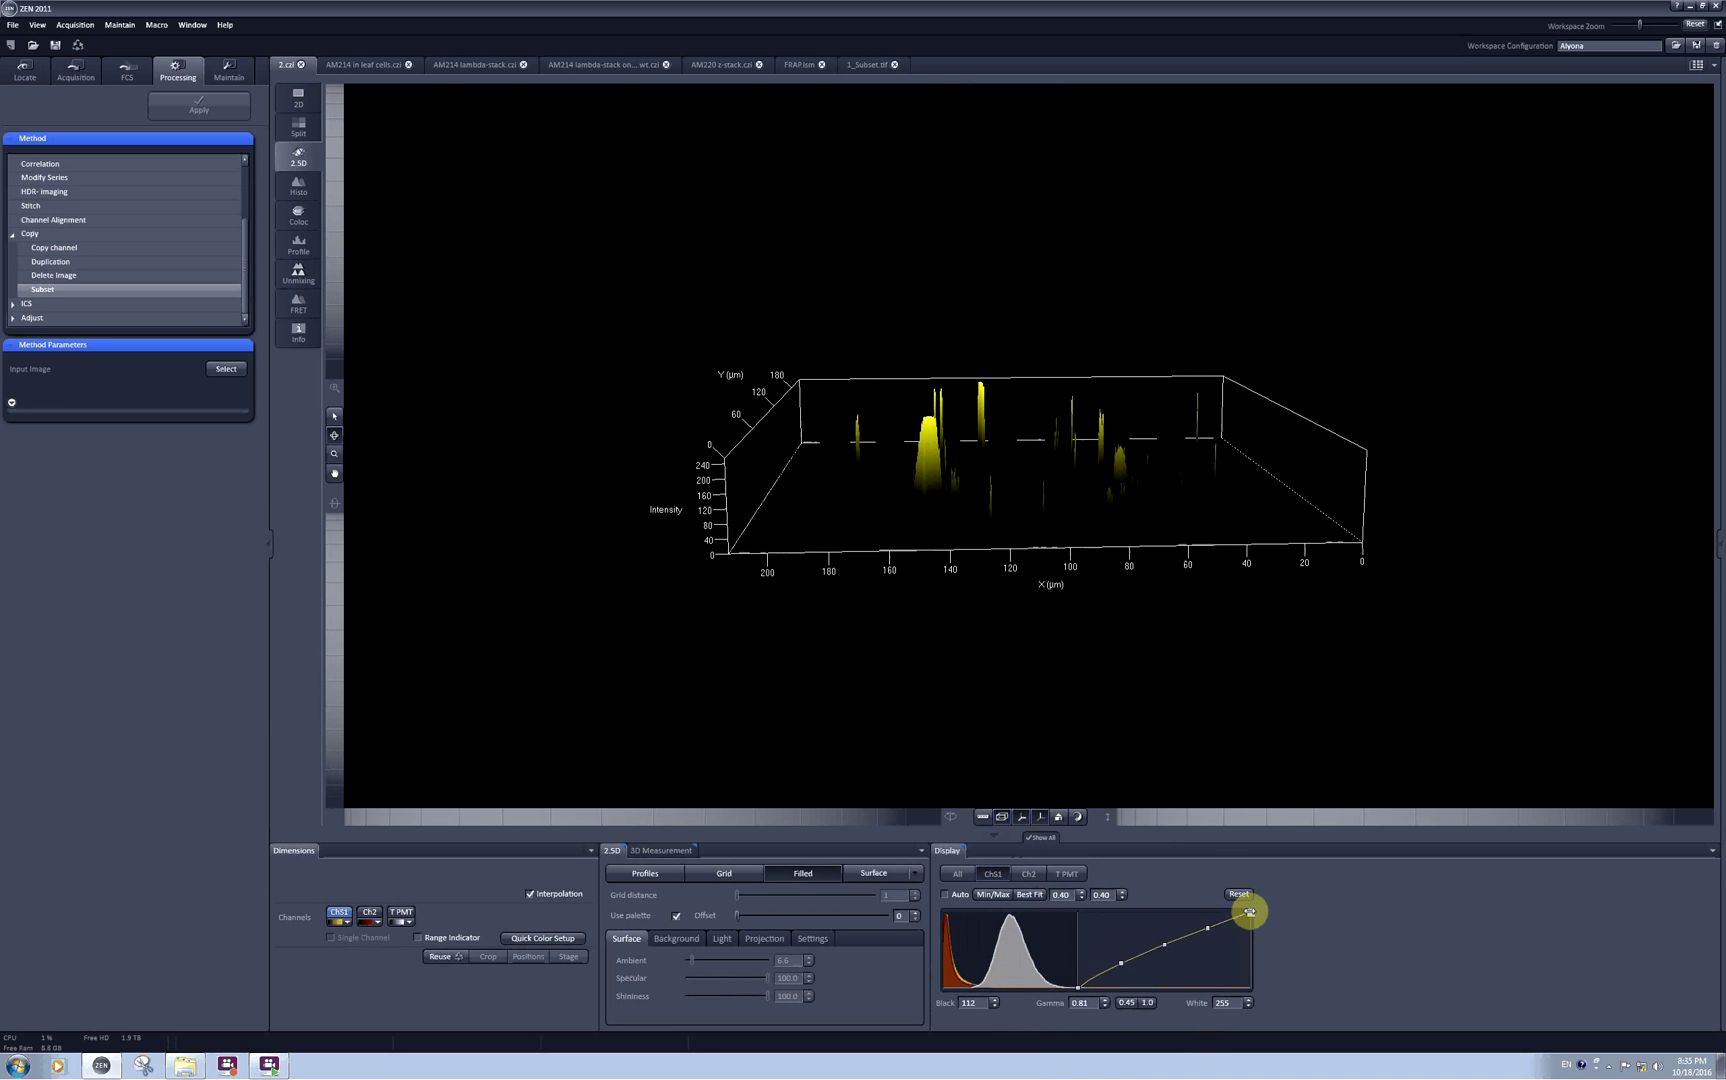
left_click_drag(1250, 912, 1103, 913)
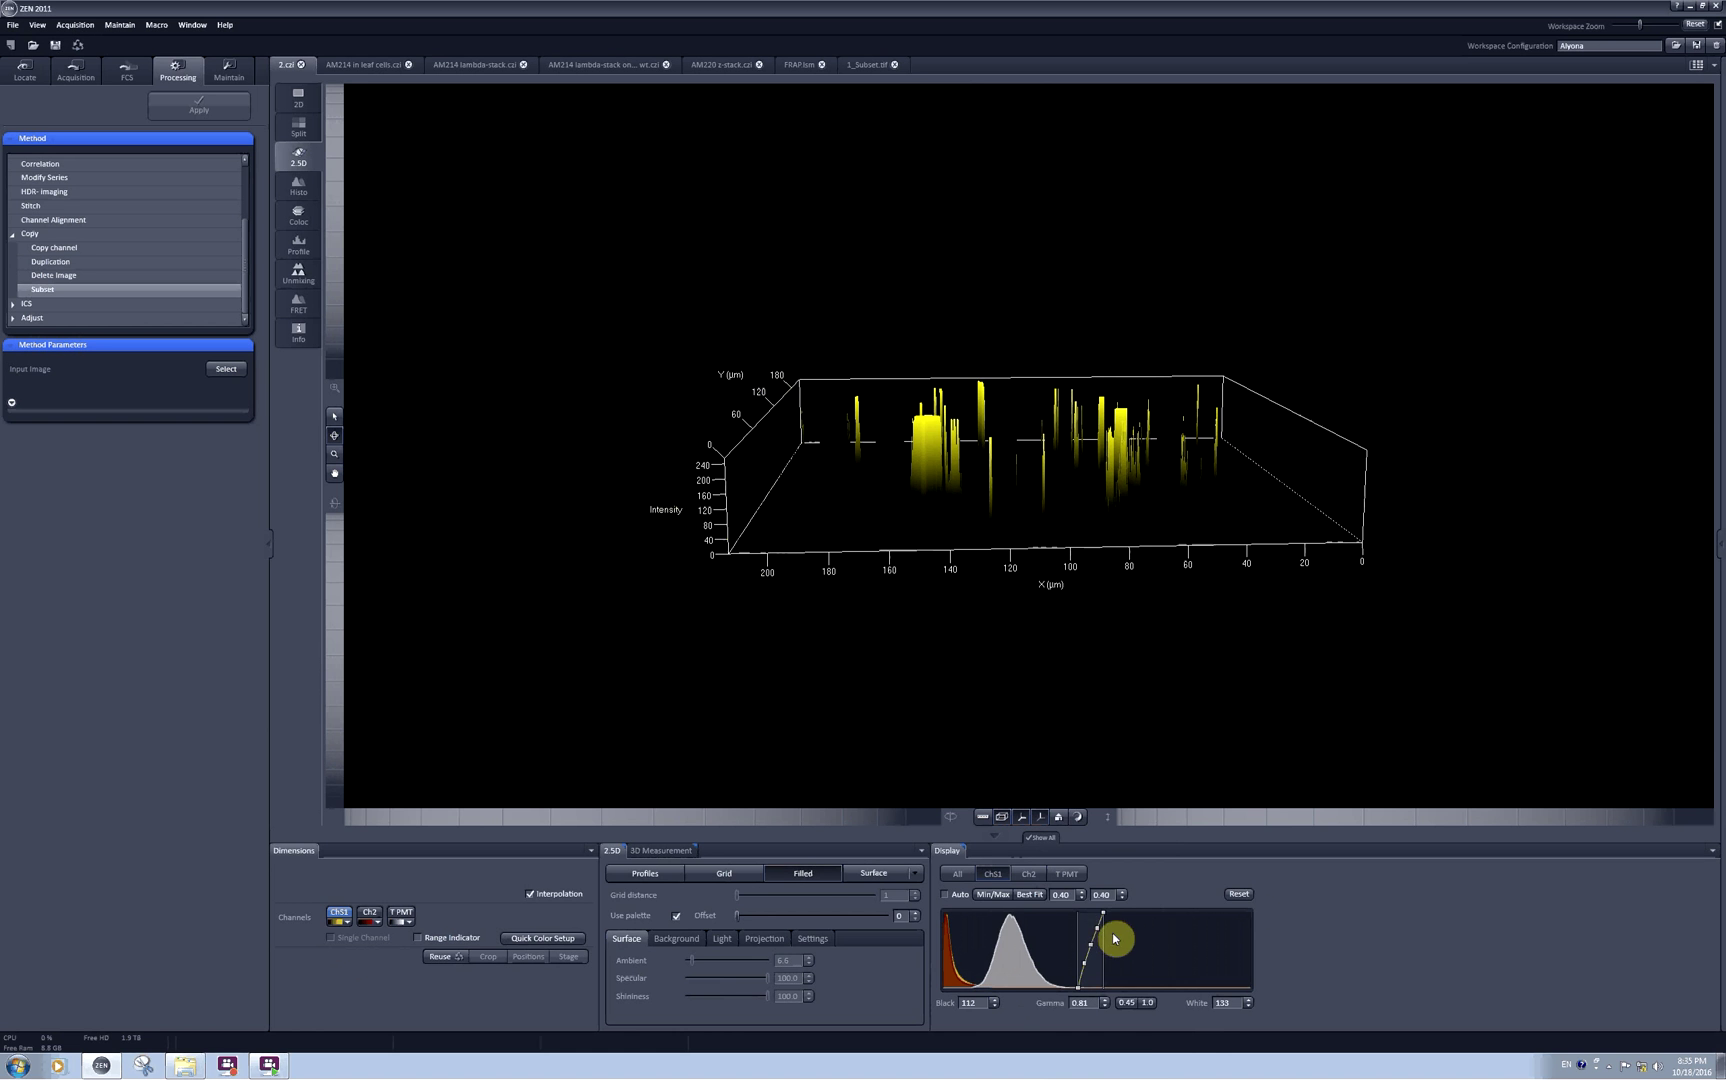
Reset the display values, then adjust the gamma curve until it reads 0.68
left_click(1238, 893)
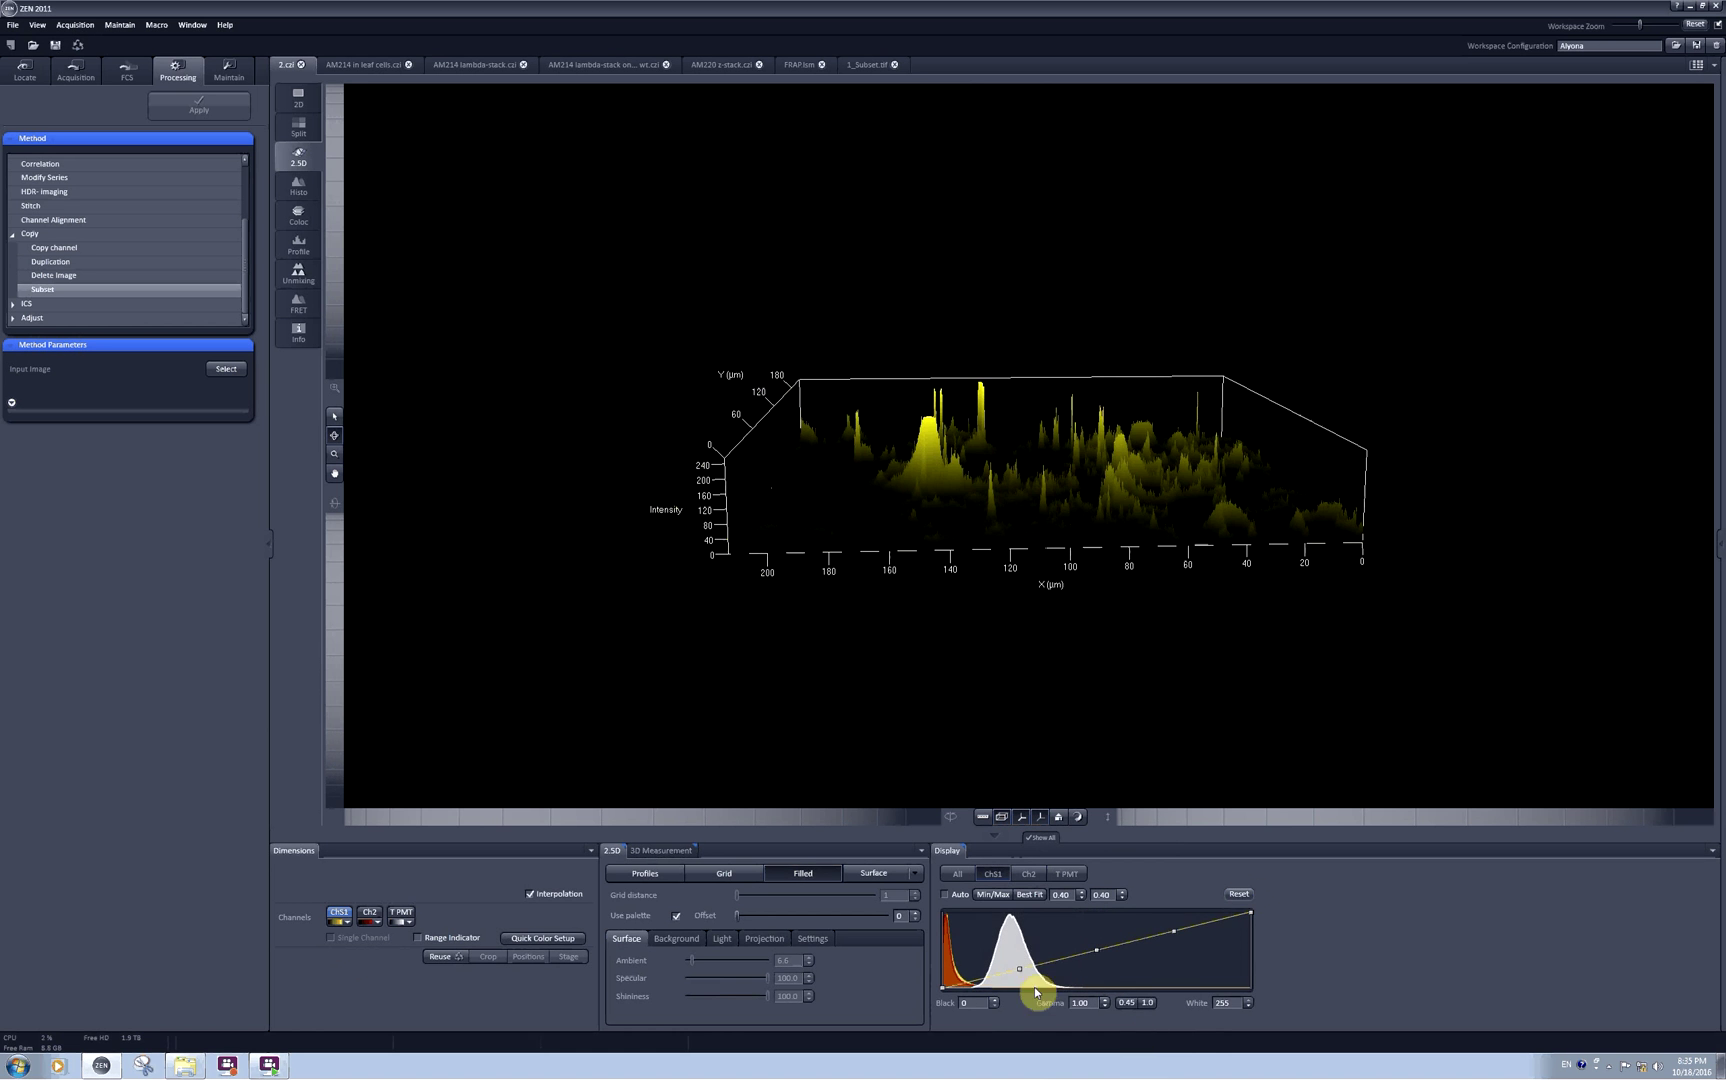
left_click_drag(1017, 968, 1035, 949)
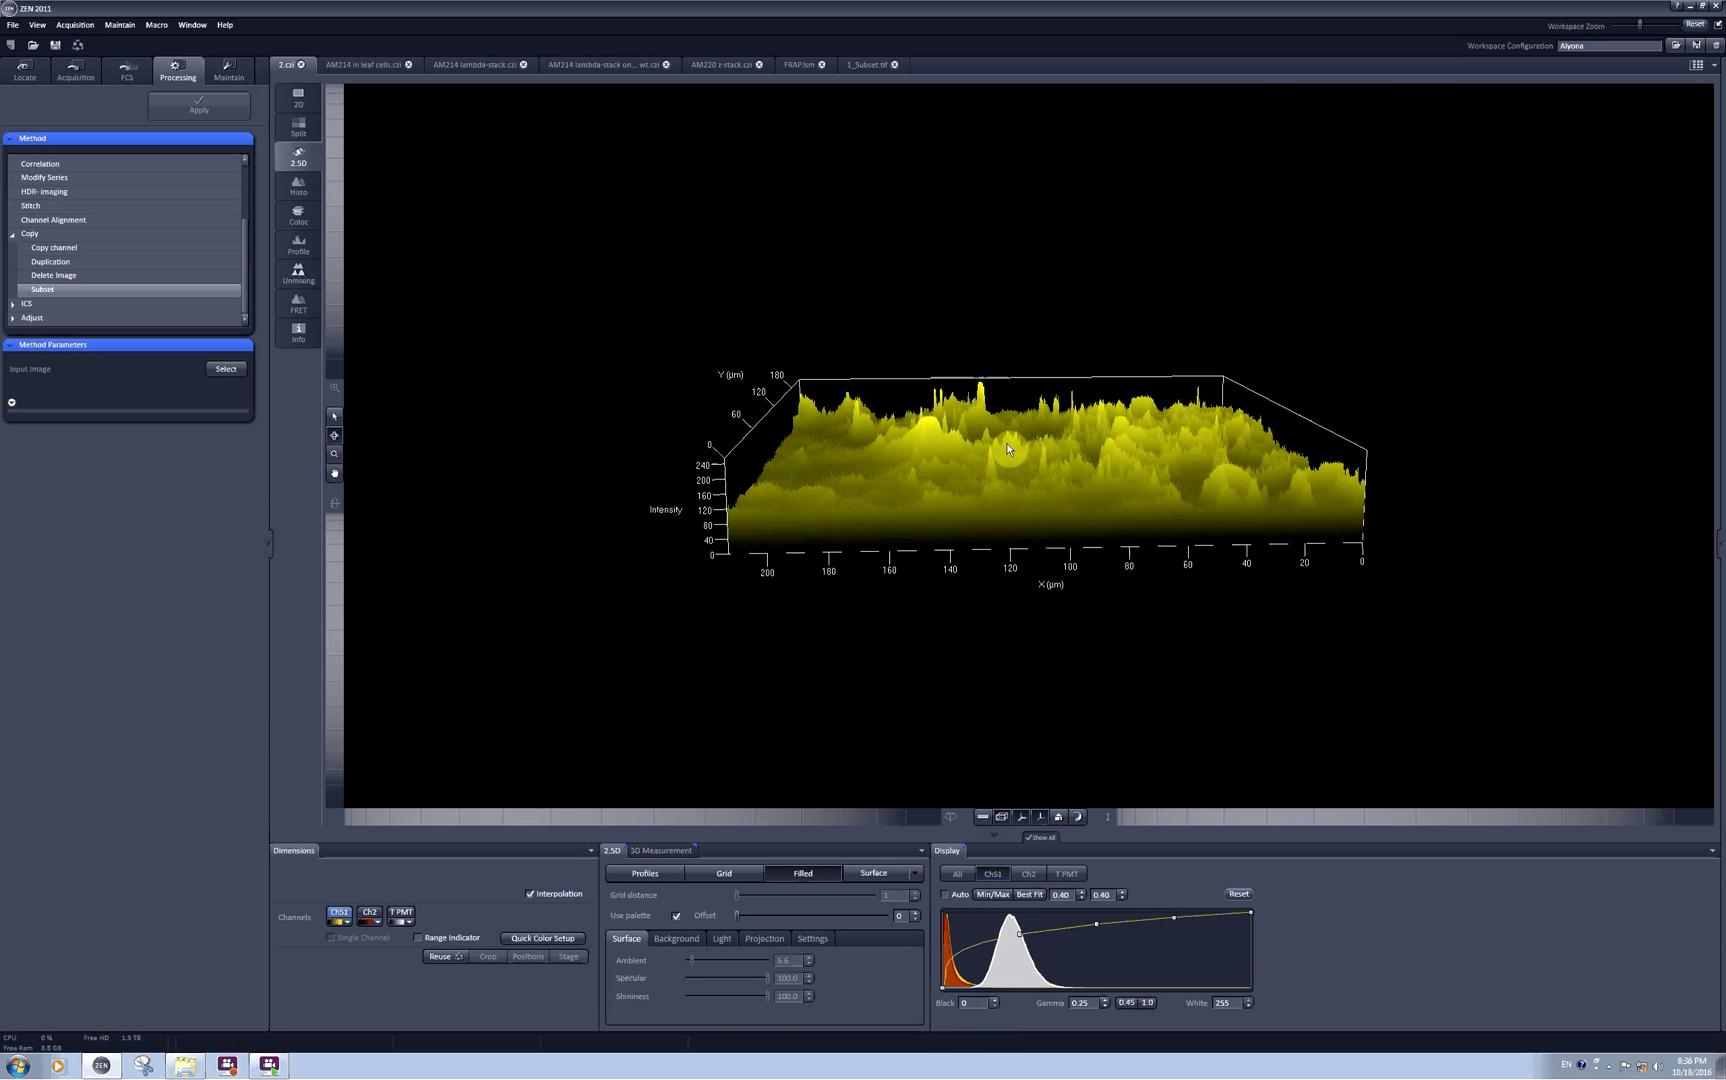
left_click_drag(1006, 442, 1030, 632)
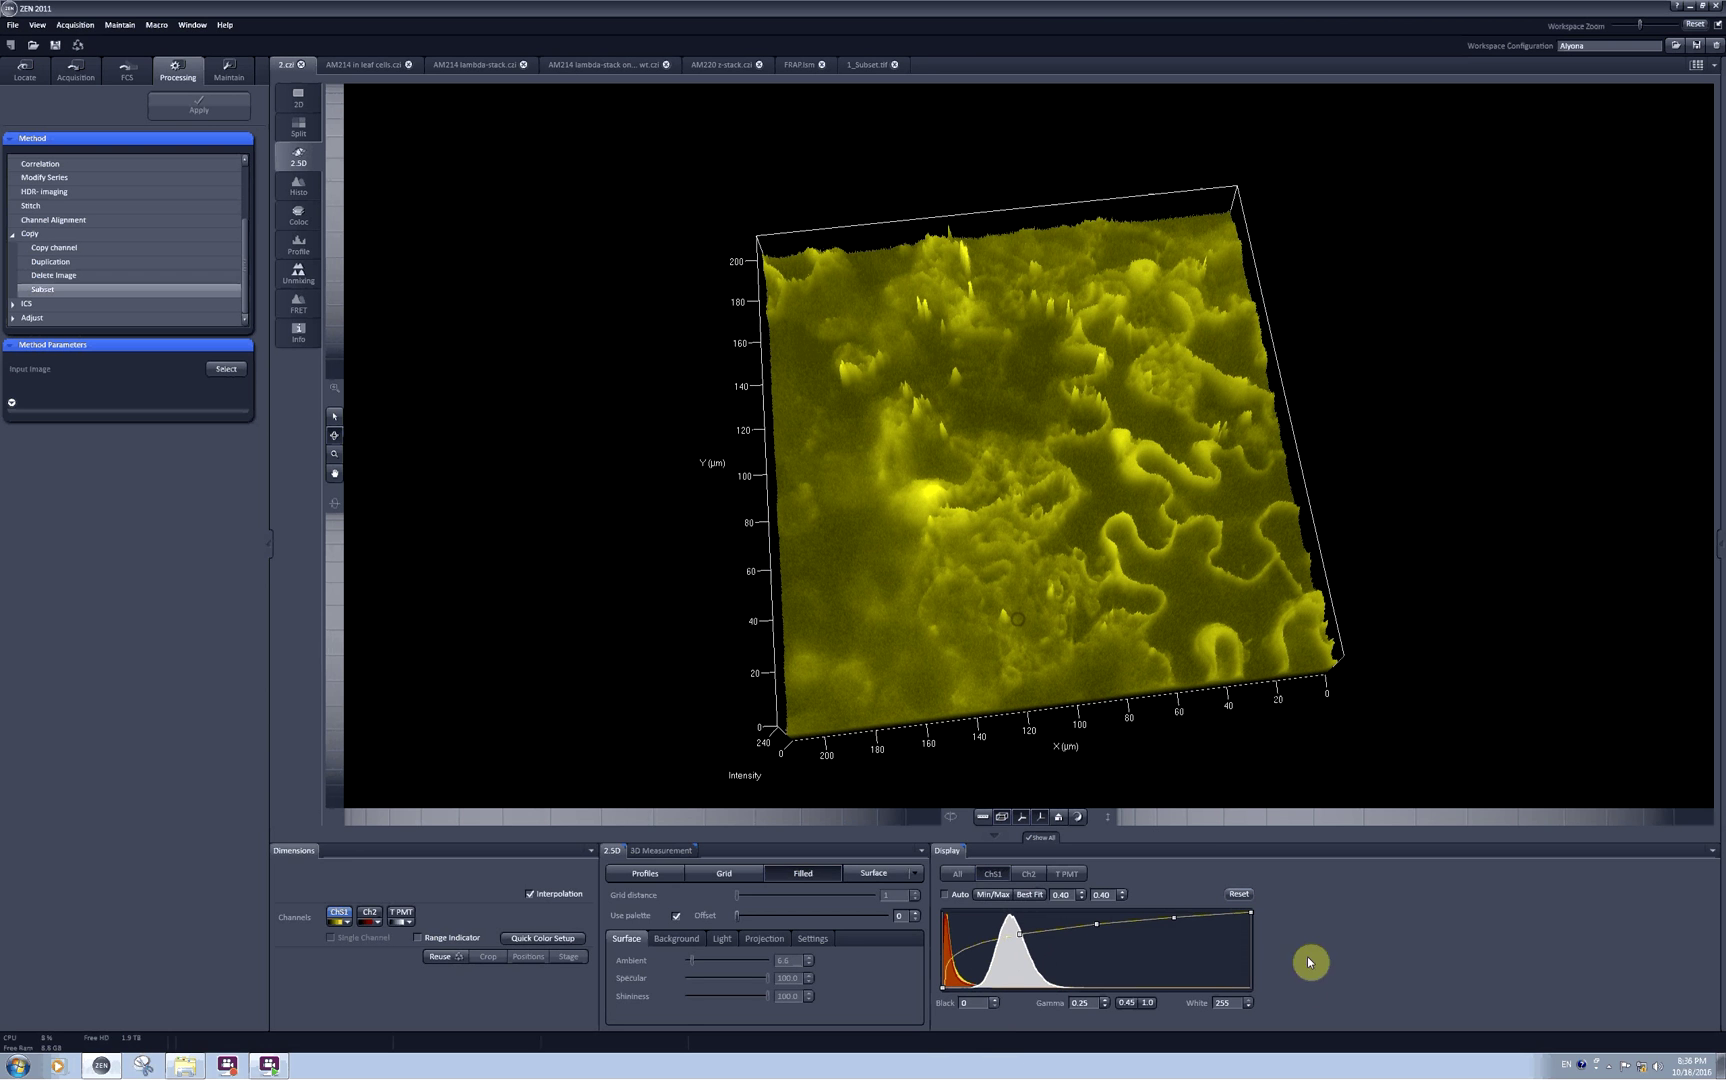
left_click_drag(1173, 916, 1173, 926)
left_click_drag(1144, 733, 1102, 690)
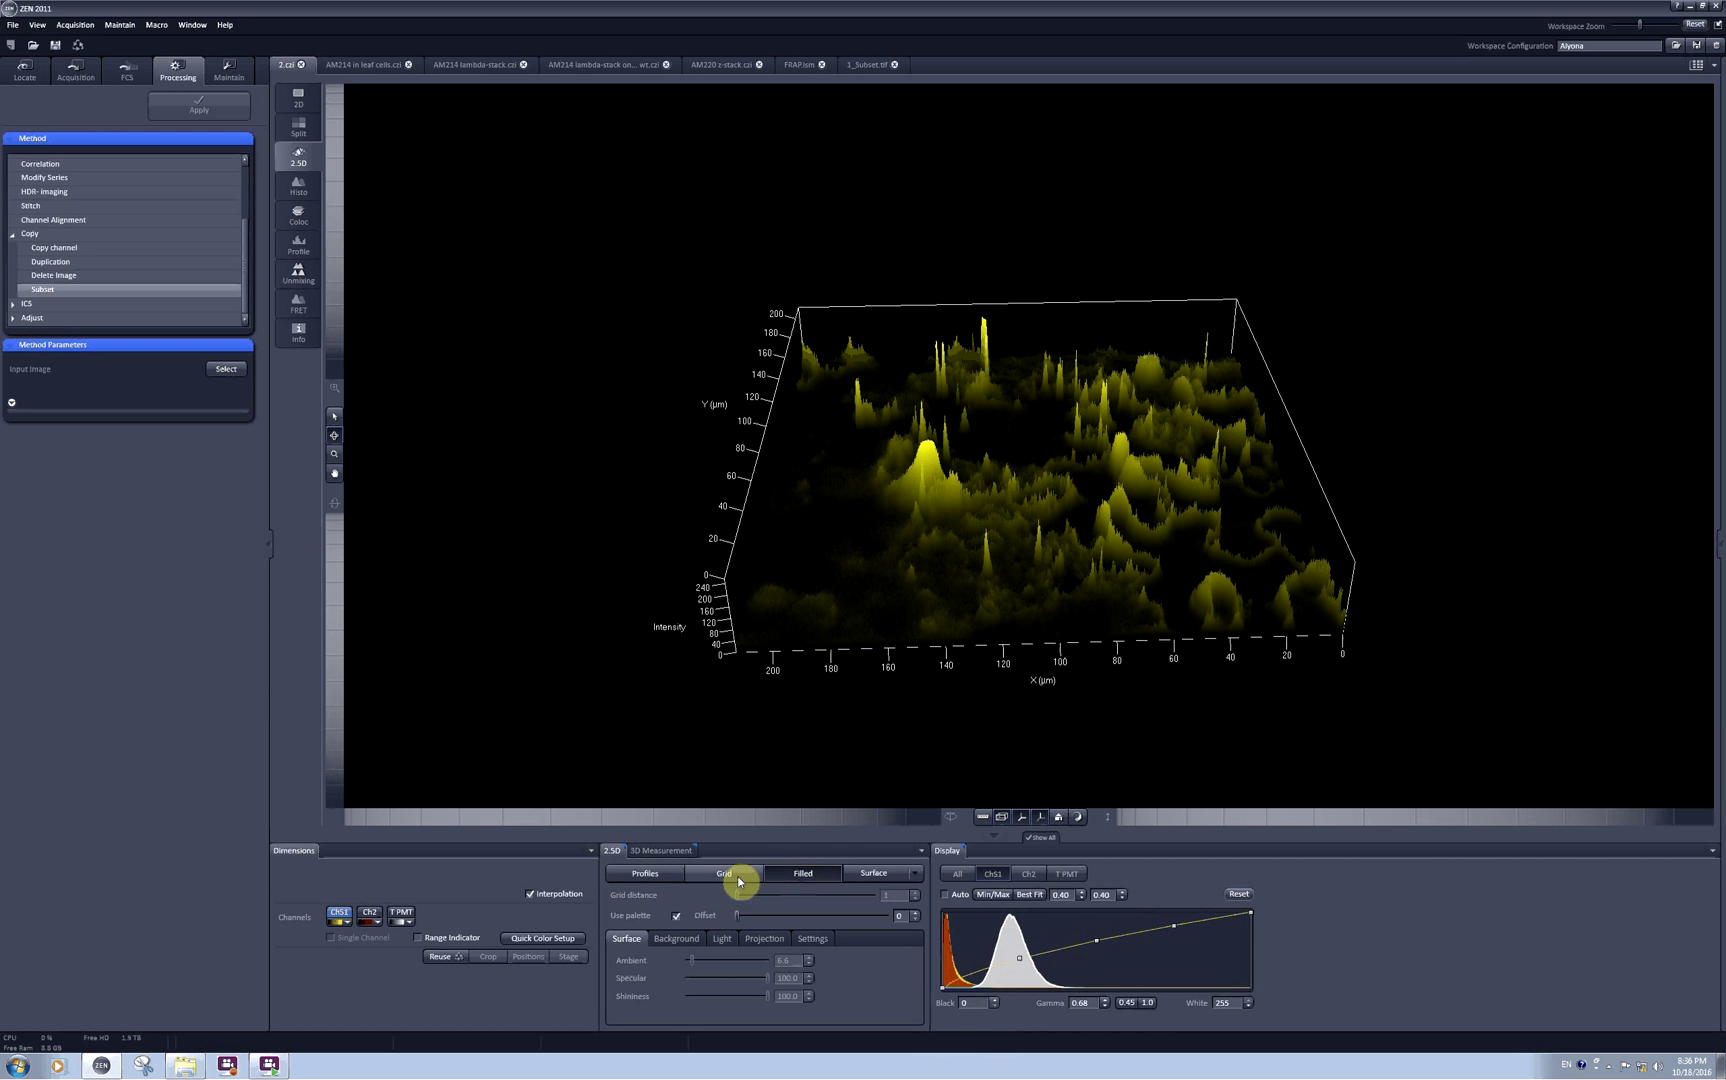
Render ChS1 as intensity profiles with profile distance 86 and adjust the palette offset
left_click(656, 877)
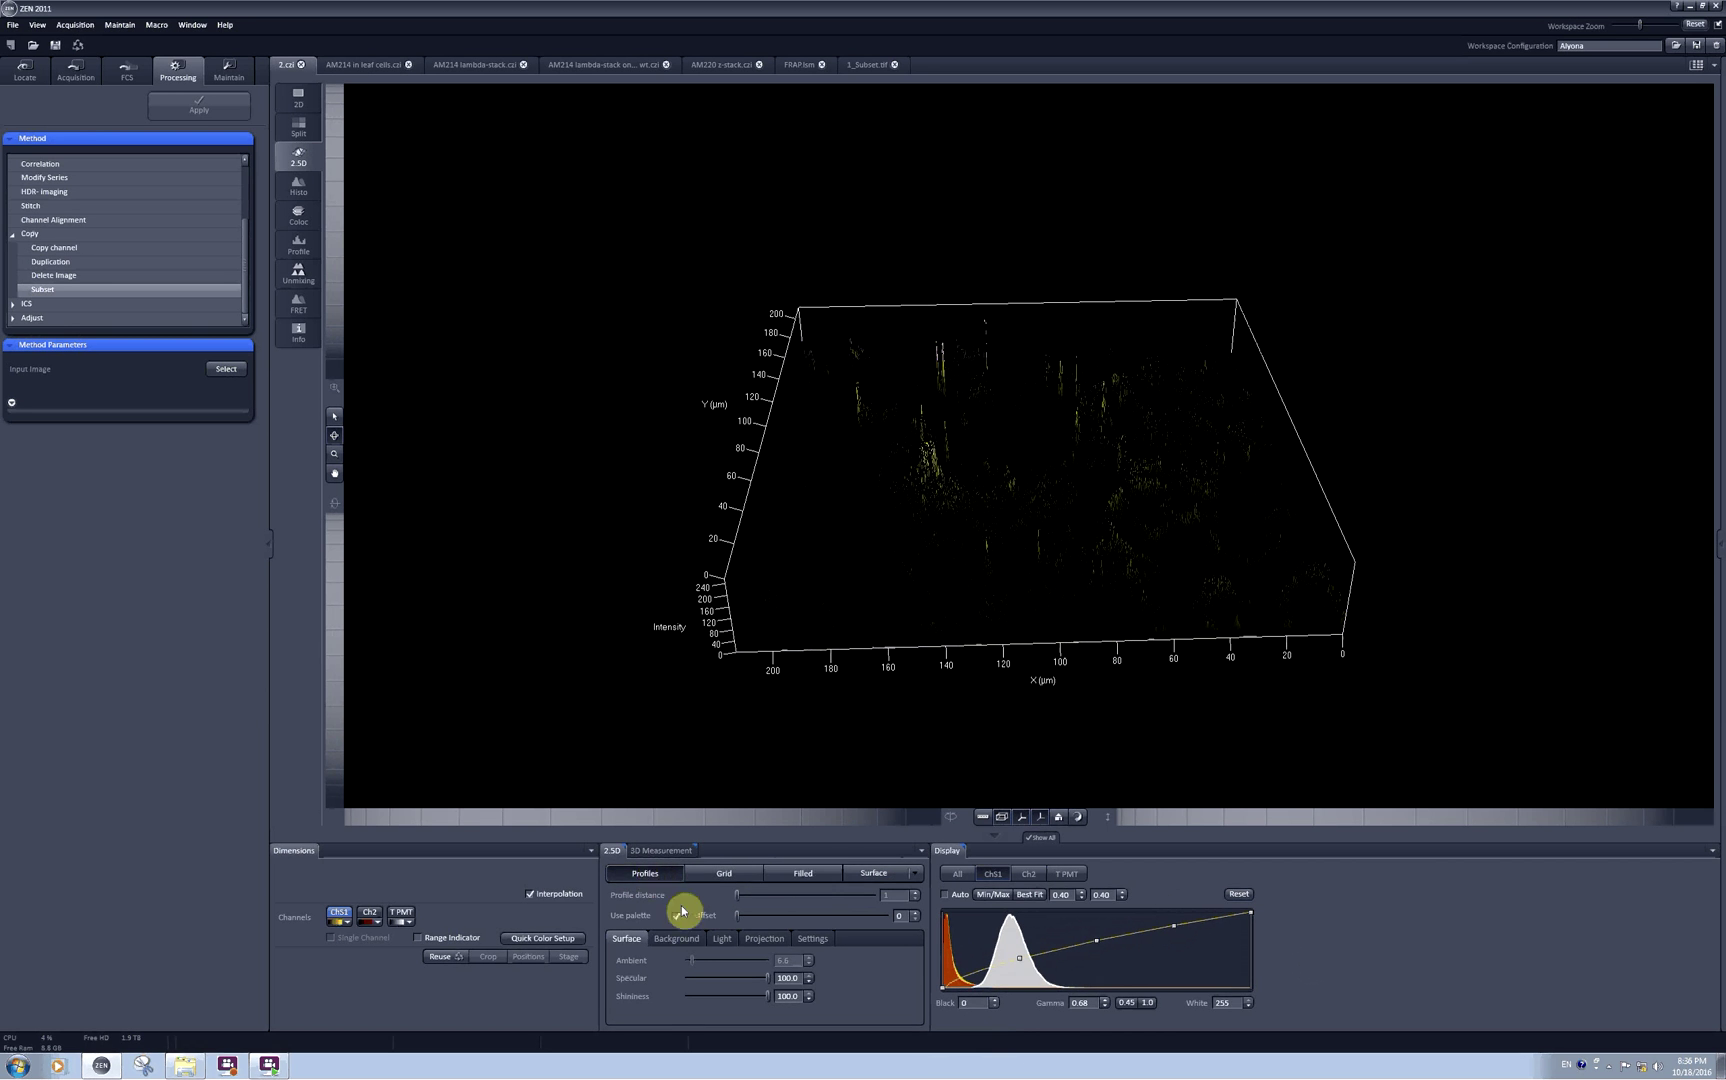
left_click_drag(1057, 605, 1040, 686)
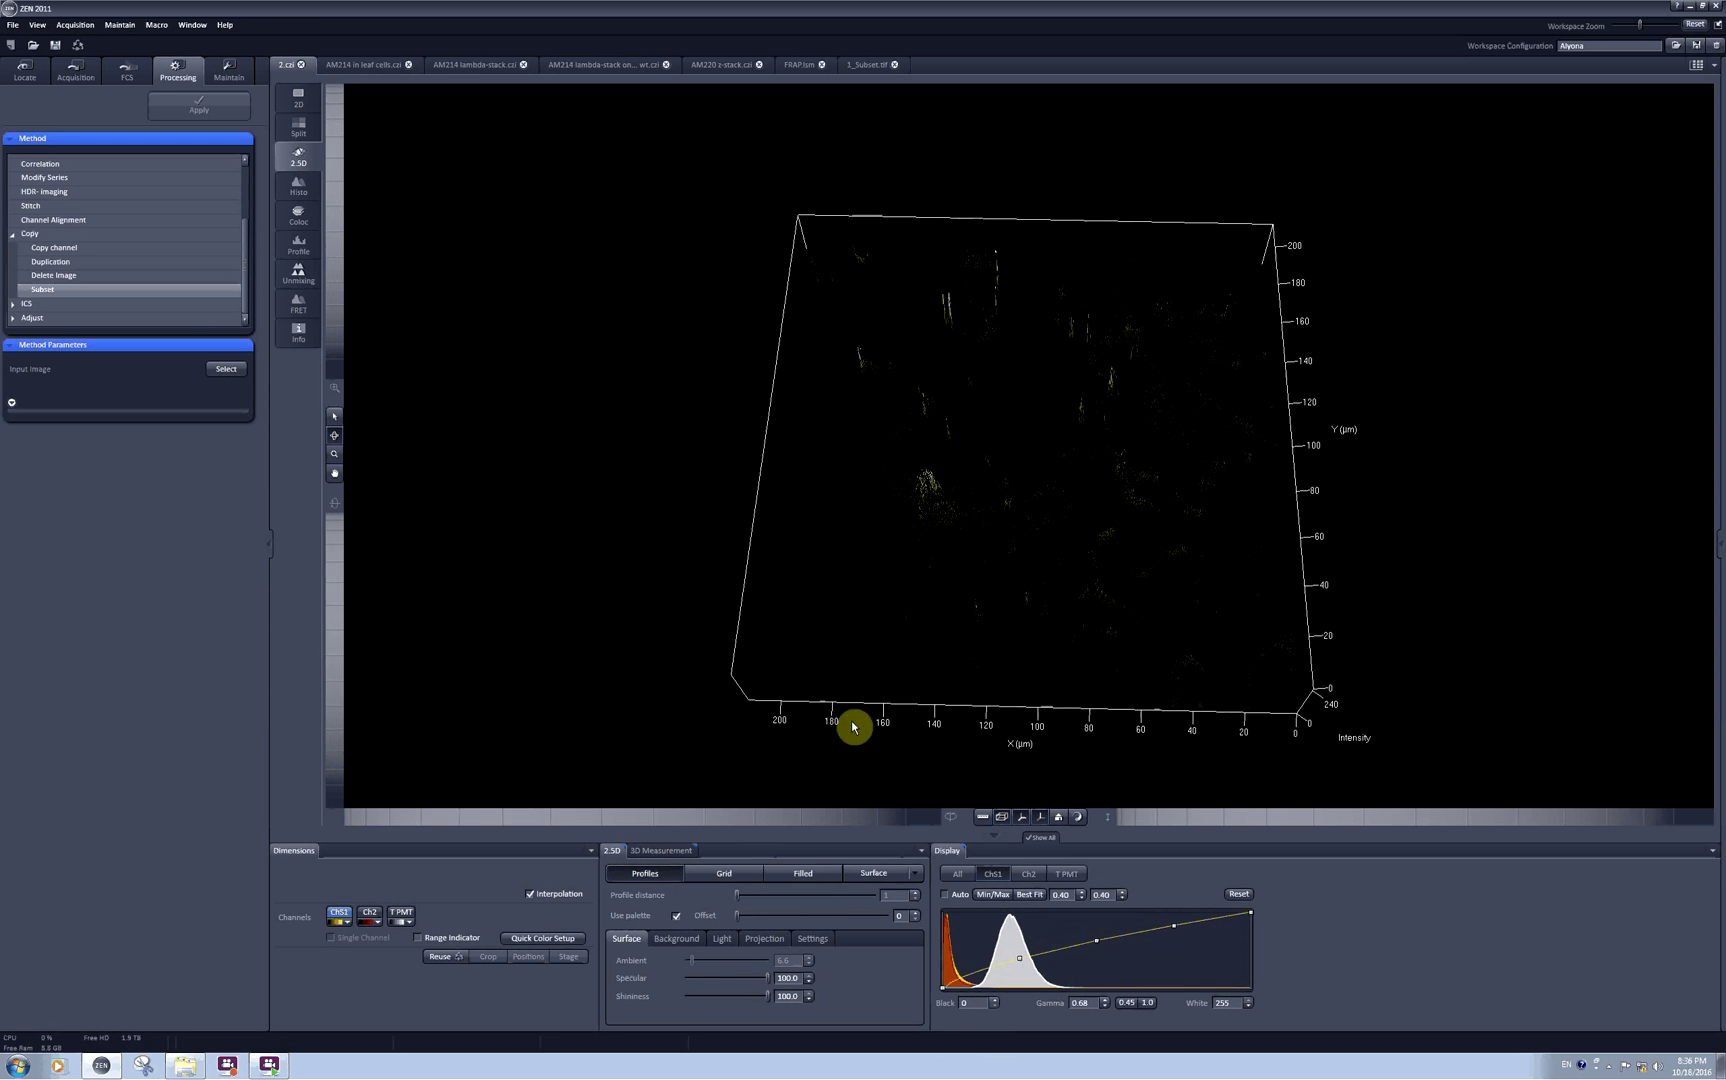
left_click_drag(855, 725, 838, 901)
left_click_drag(1252, 566, 1029, 752)
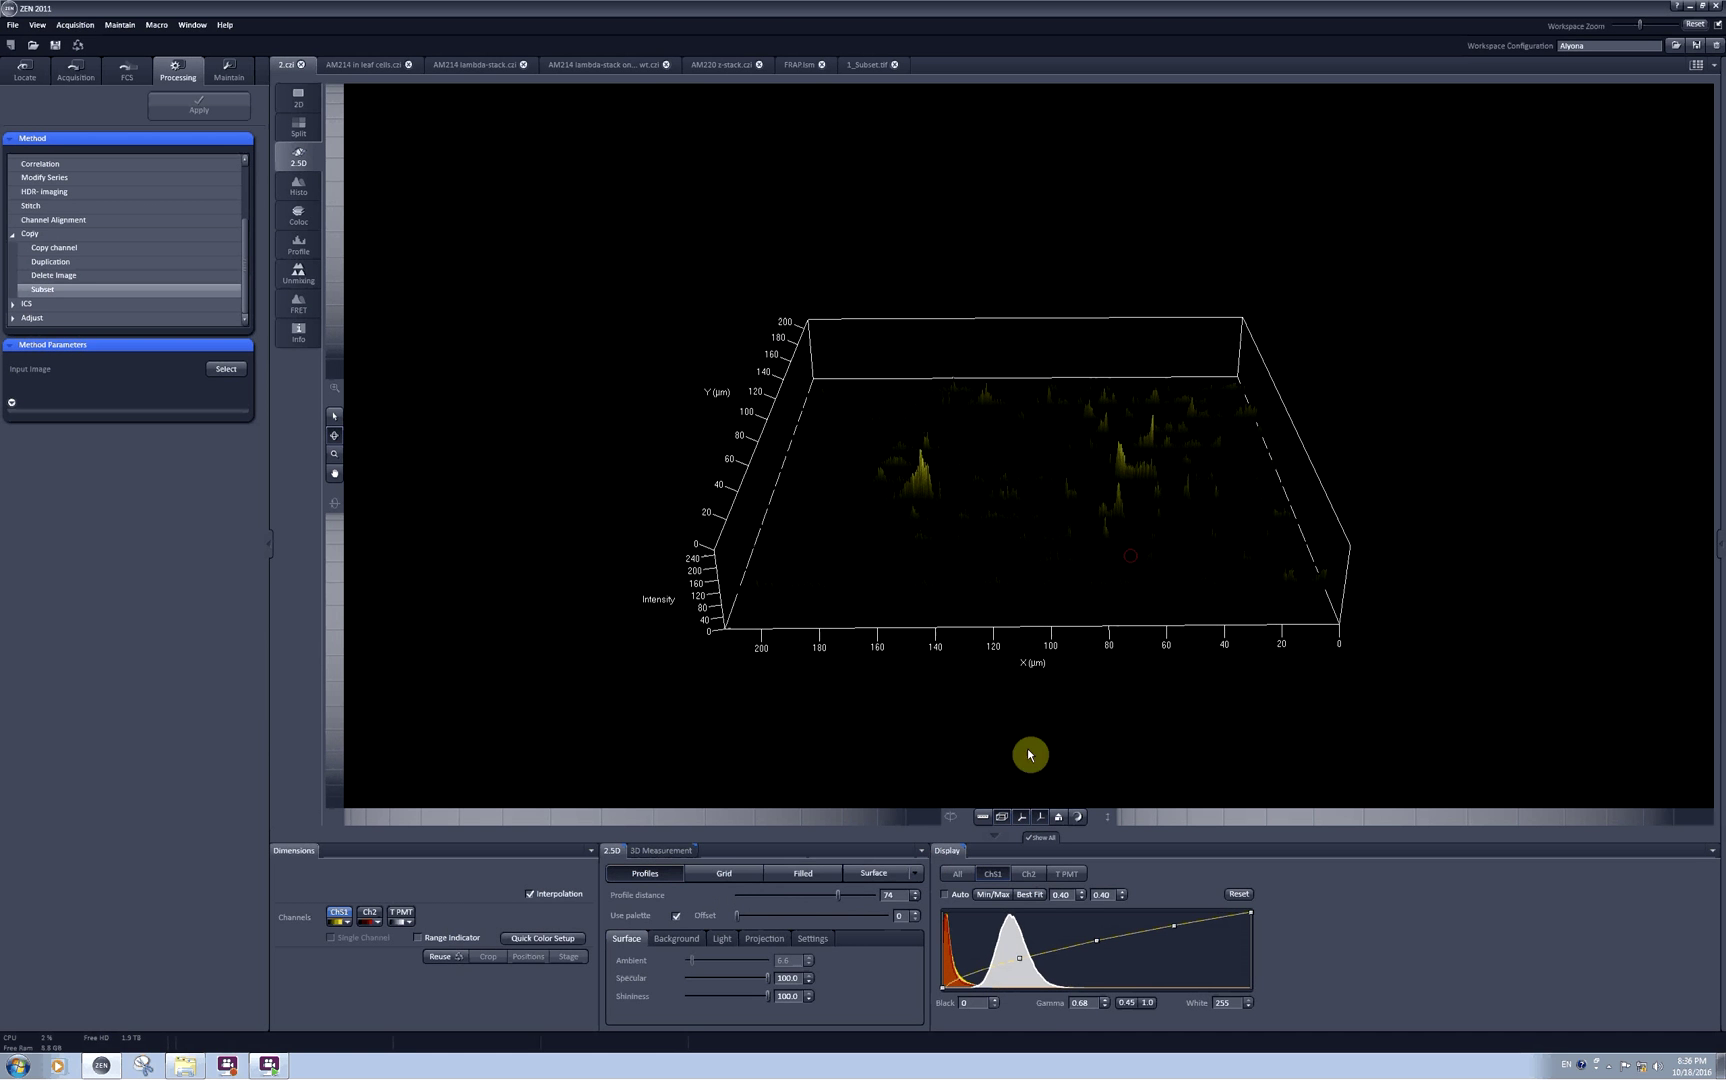
left_click_drag(1150, 441, 1124, 590)
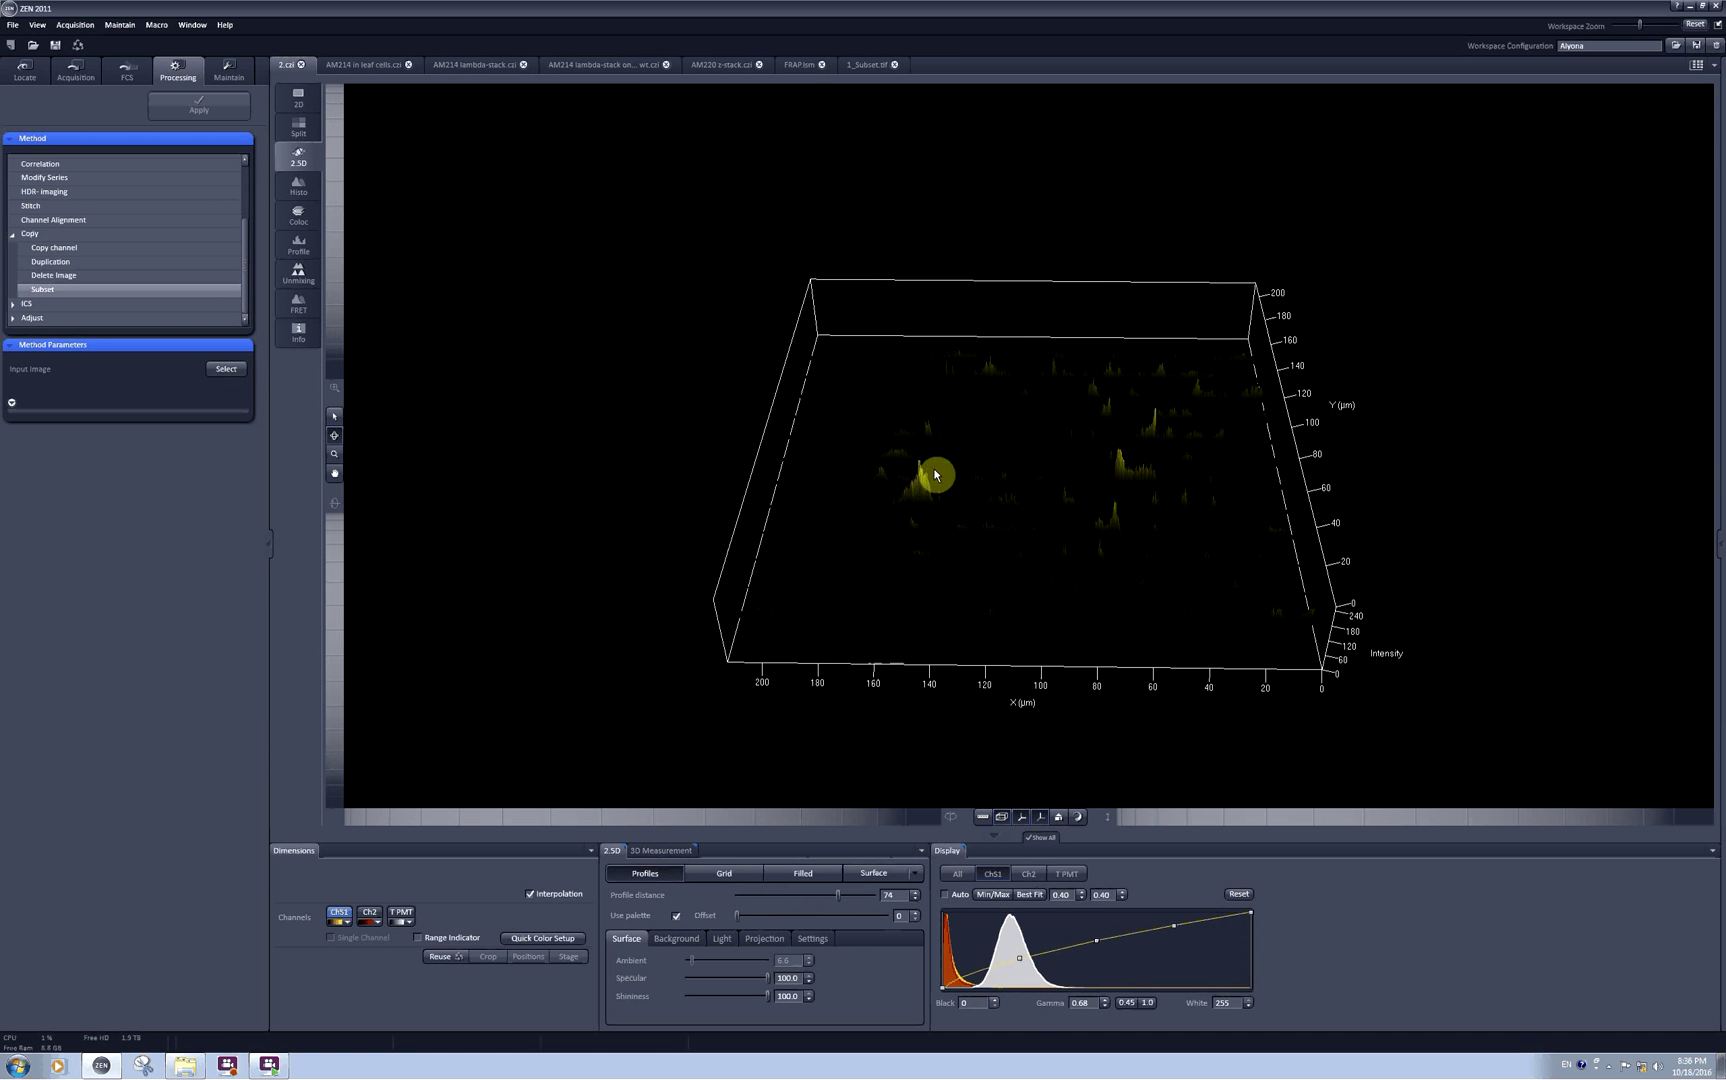
left_click_drag(842, 901, 701, 918)
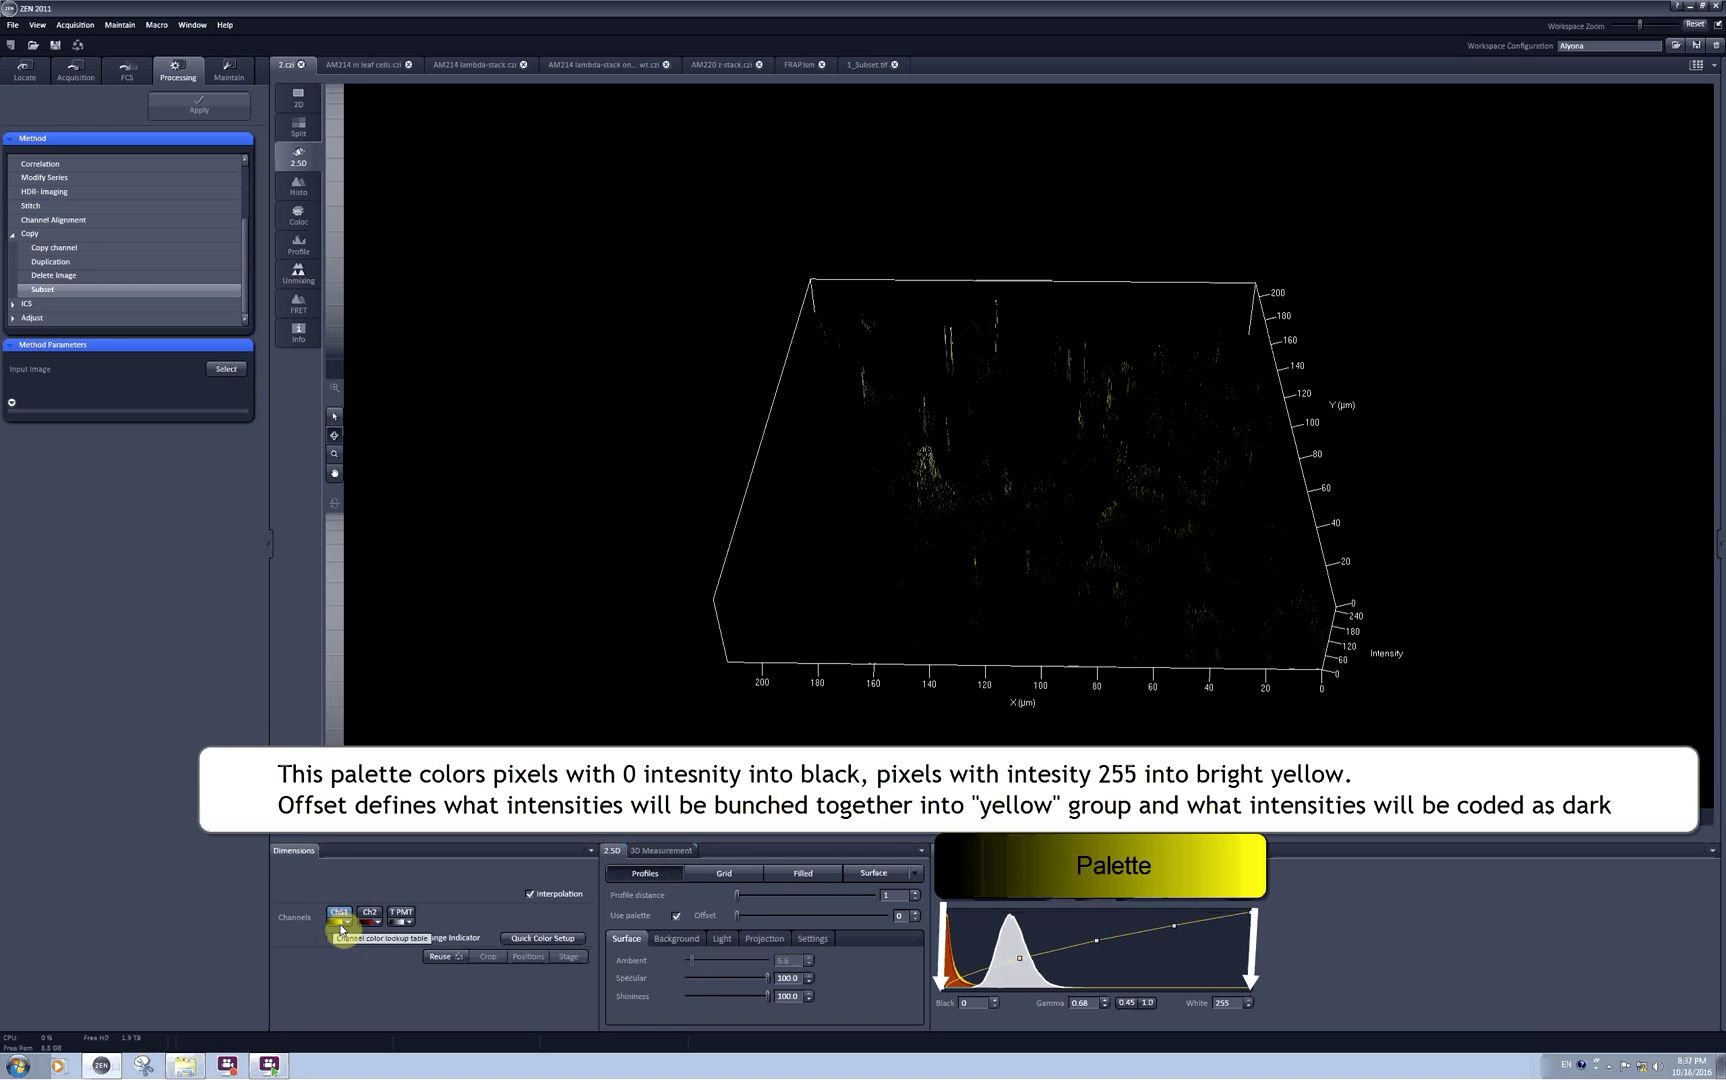
left_click_drag(738, 915, 782, 915)
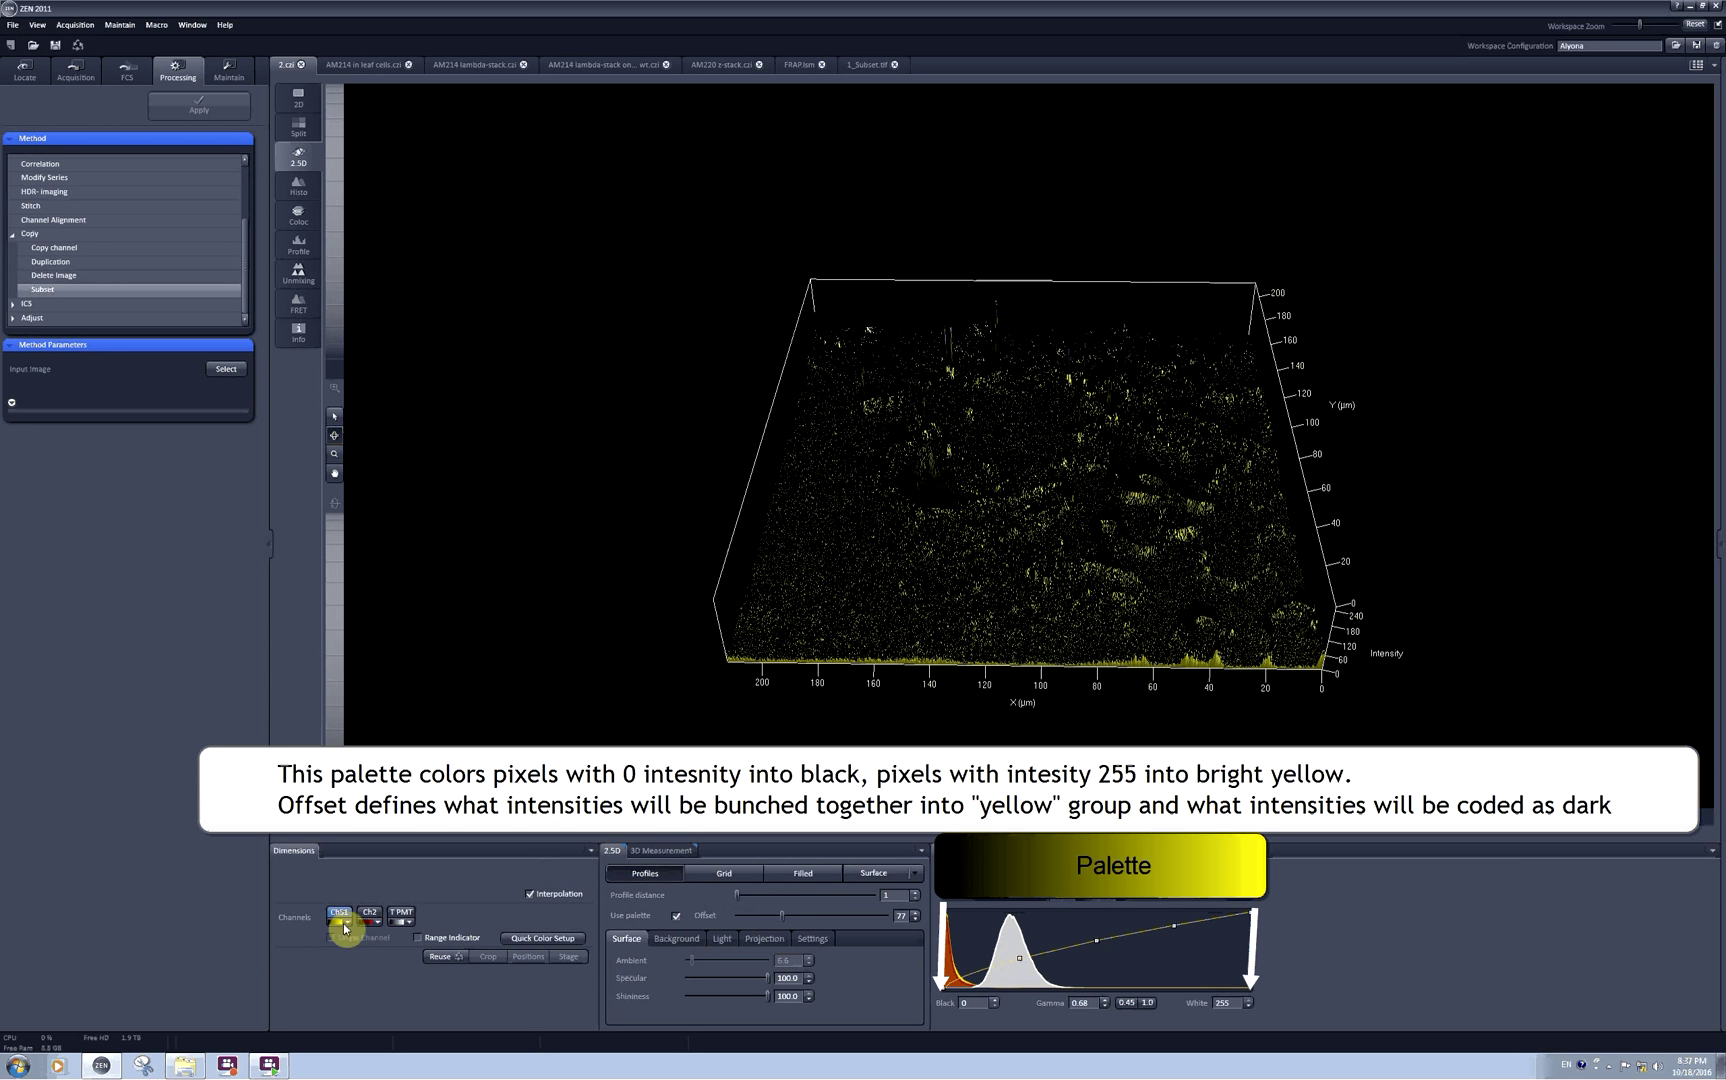
left_click_drag(783, 917, 707, 925)
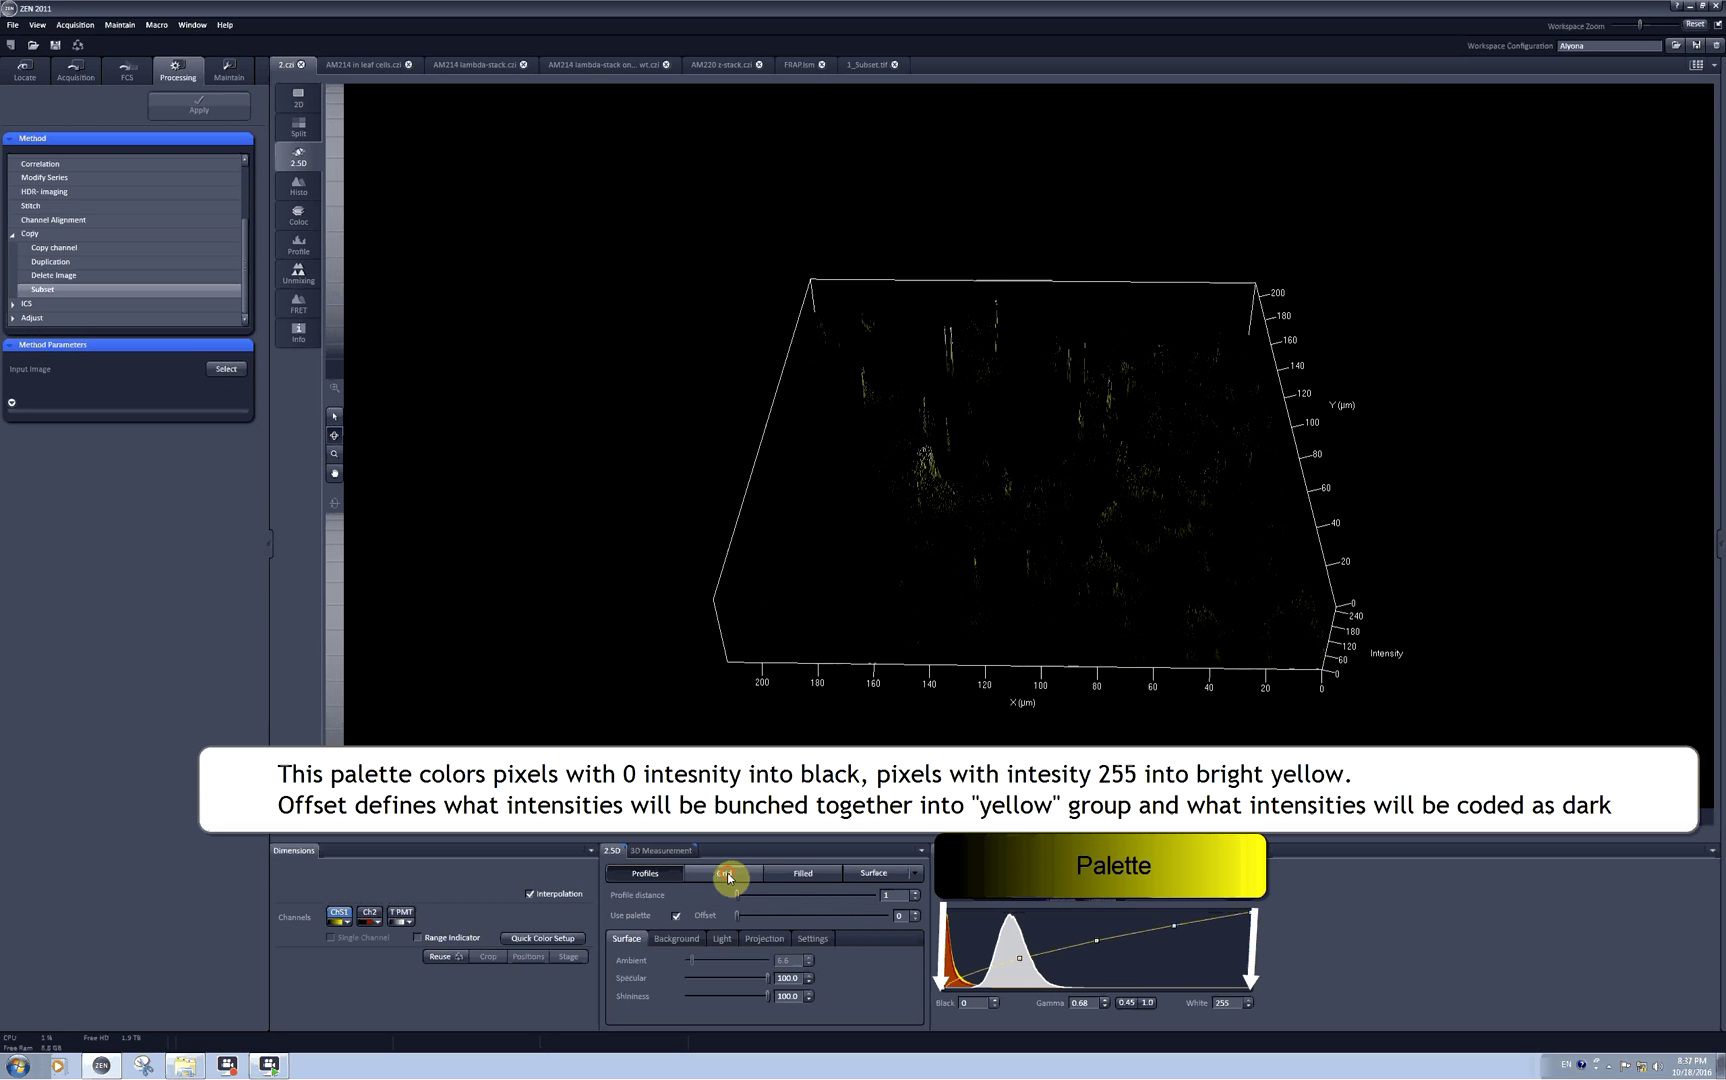
Render the landscape as a grid, raise the grid distance to 19, and tilt it steeper
left_click(726, 874)
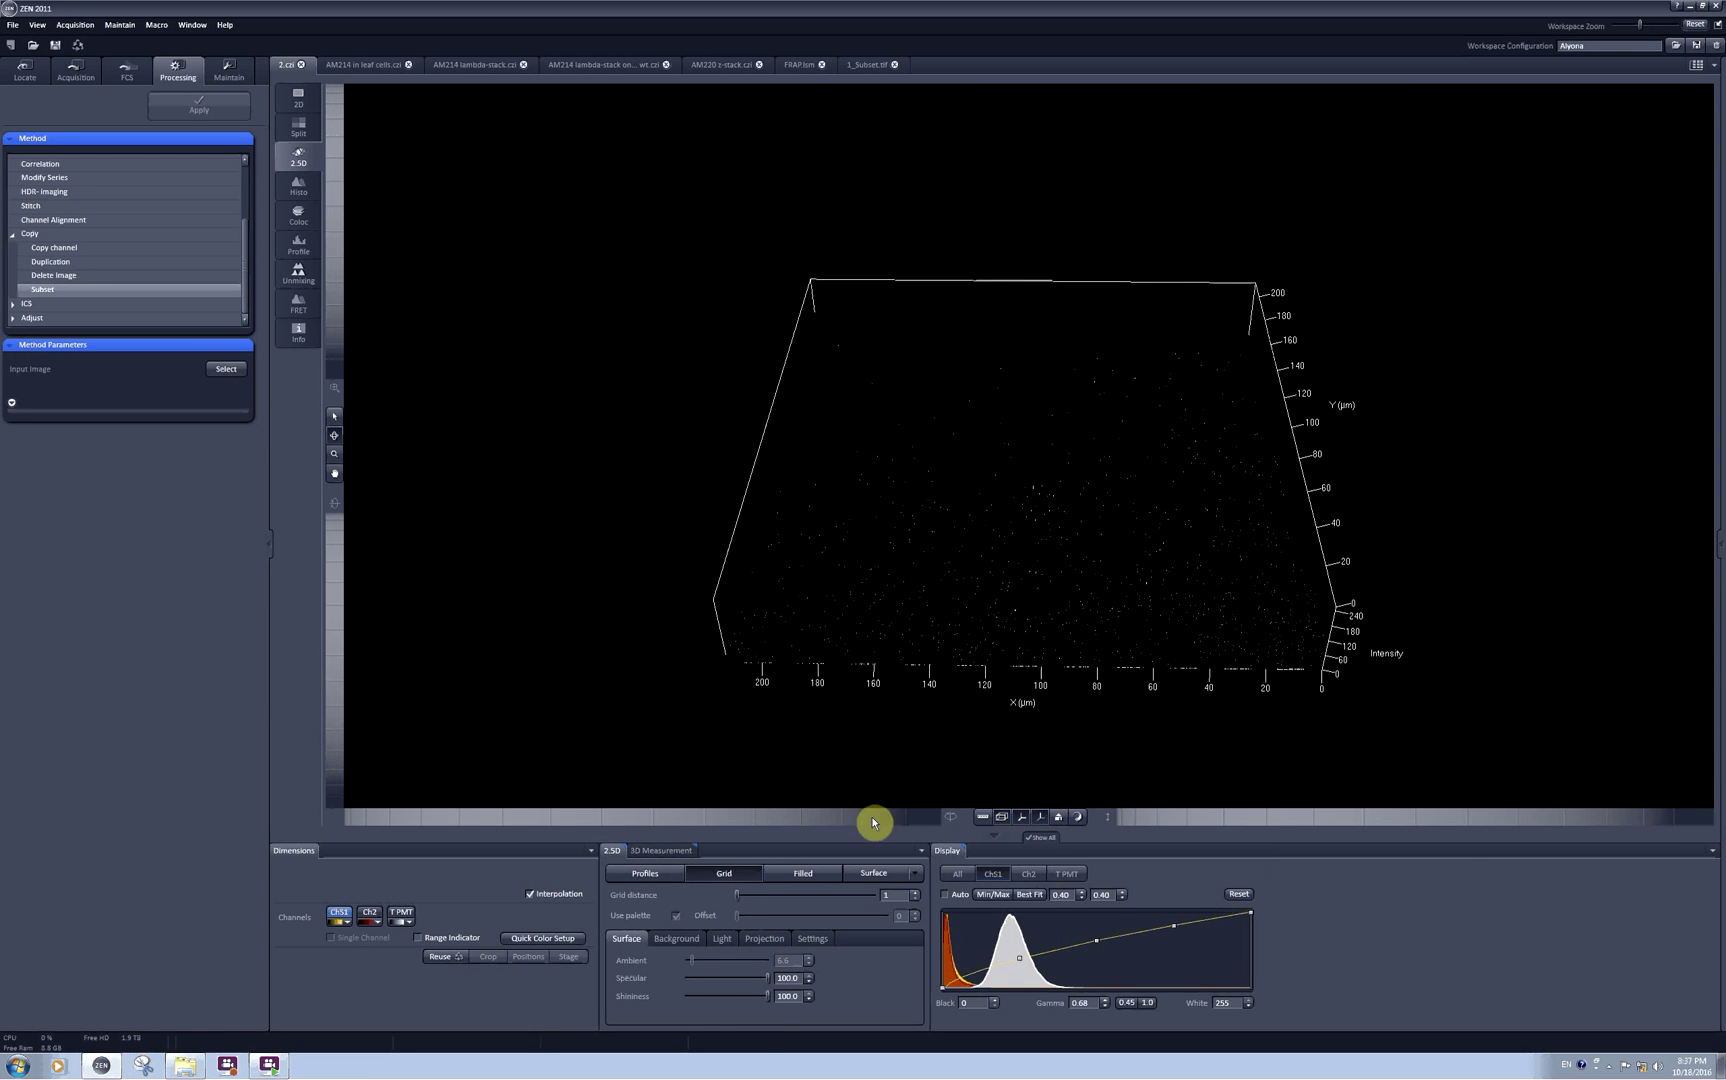
left_click_drag(738, 902, 740, 902)
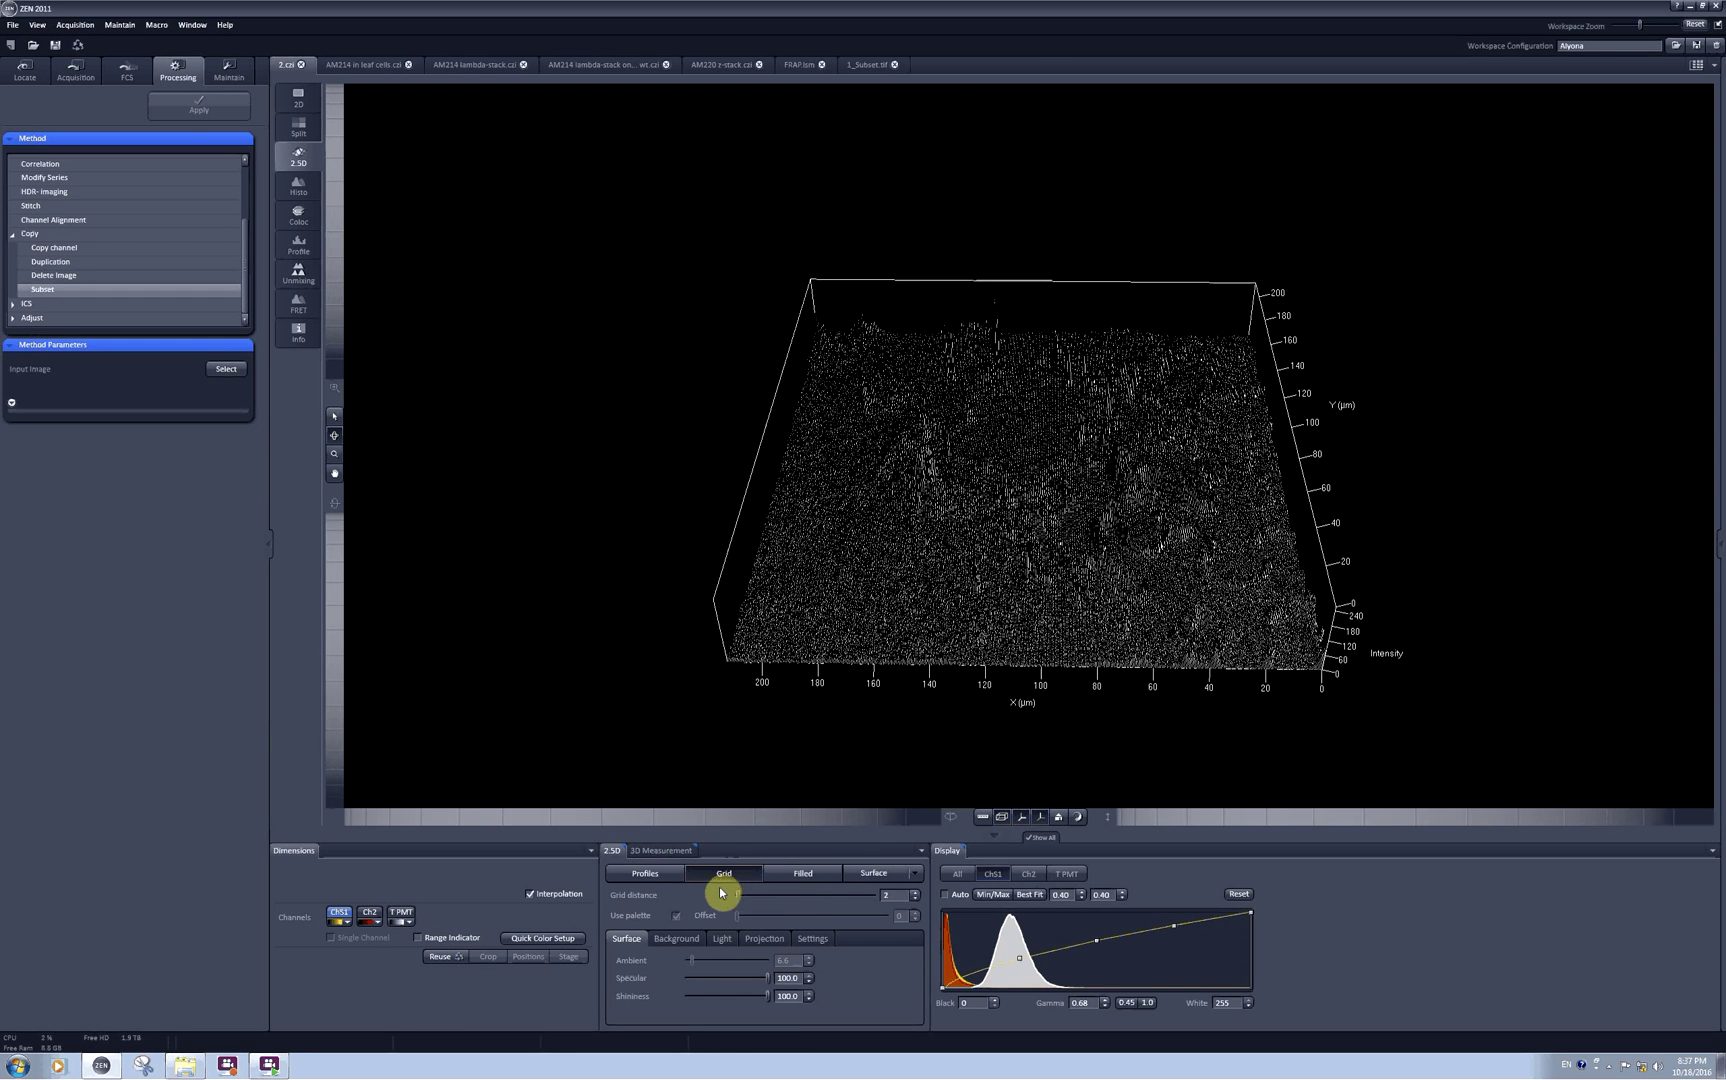
left_click_drag(736, 893, 751, 899)
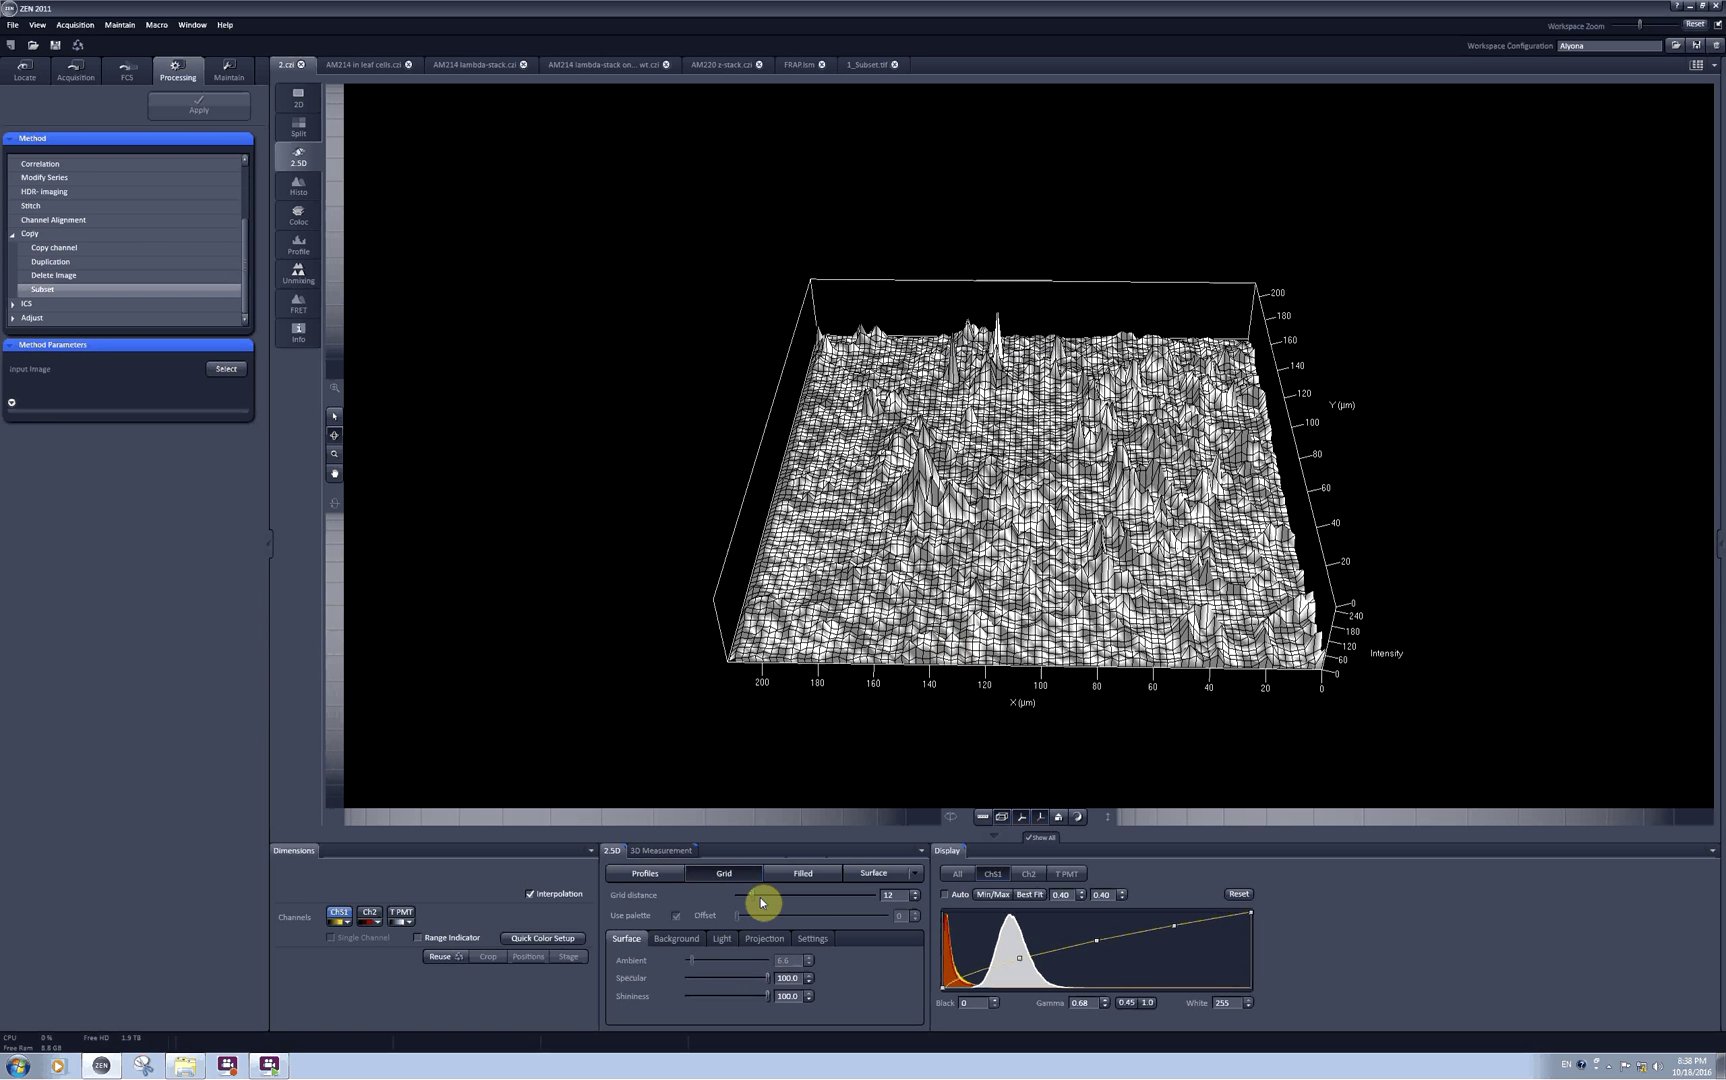
left_click_drag(755, 902, 768, 900)
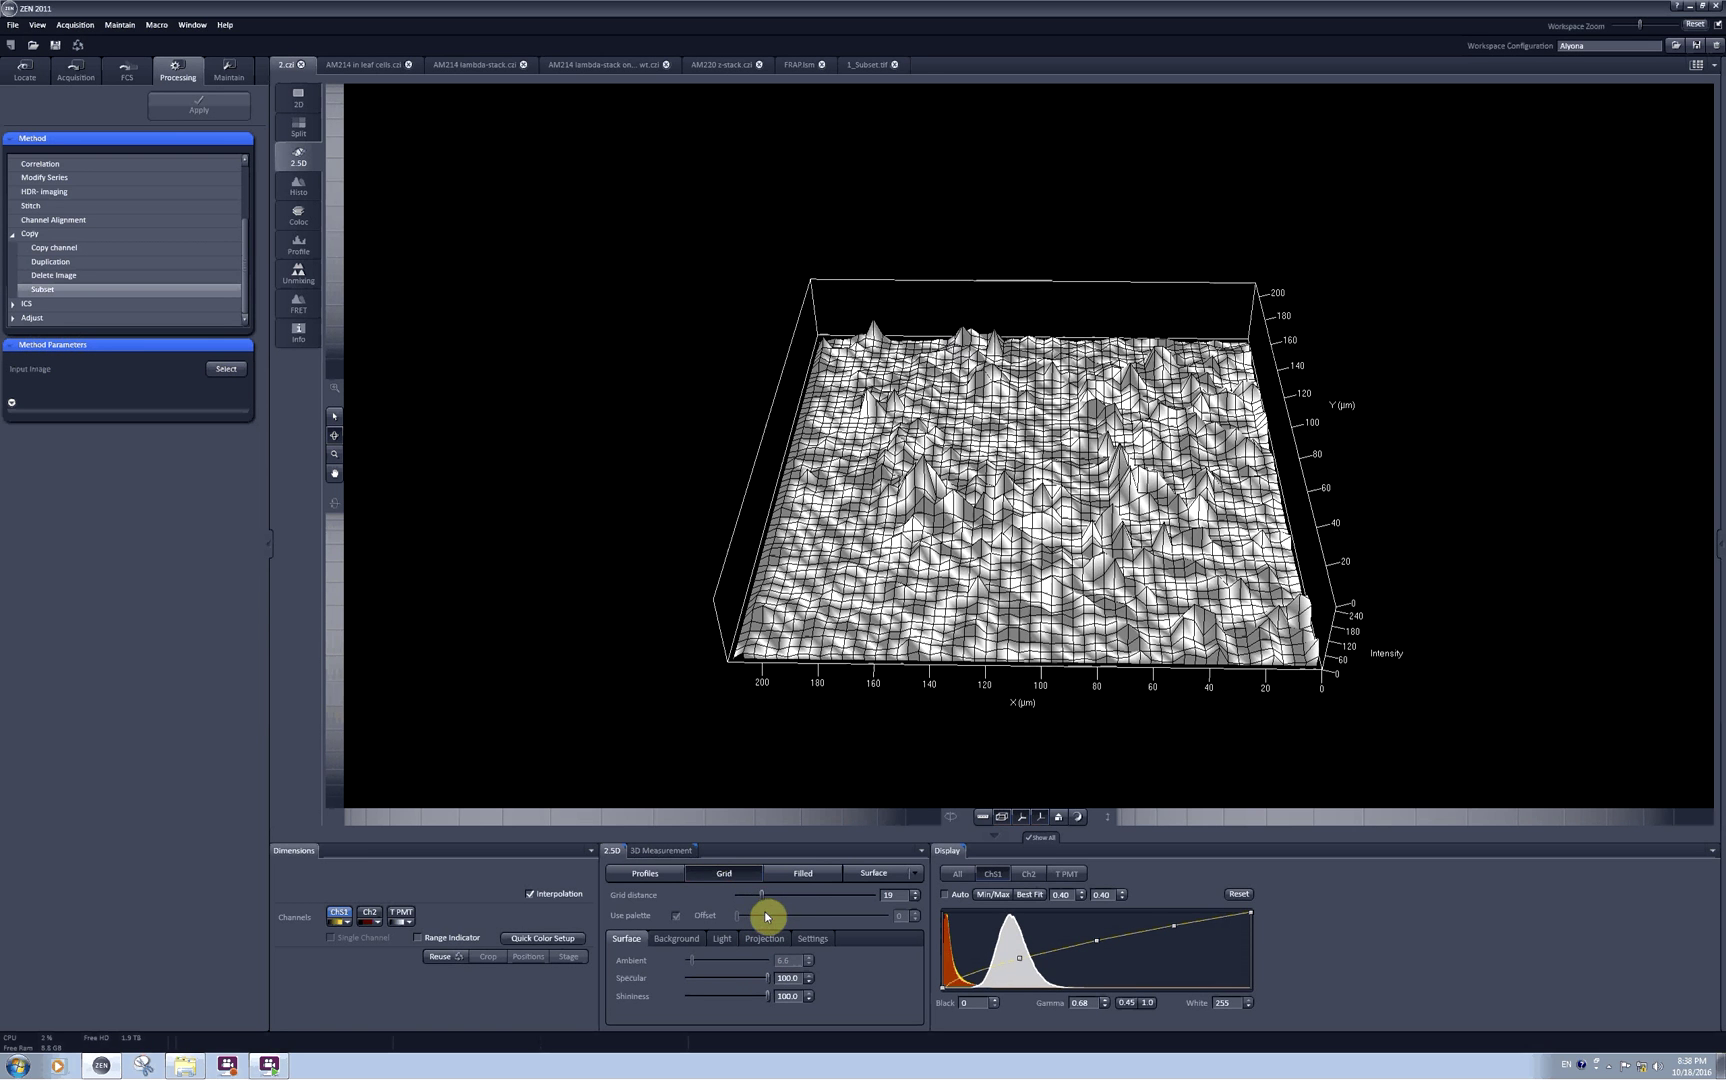
mouse_move(1090, 629)
left_mouse_down()
mouse_move(1106, 679)
mouse_move(1057, 732)
mouse_move(1090, 617)
left_mouse_up()
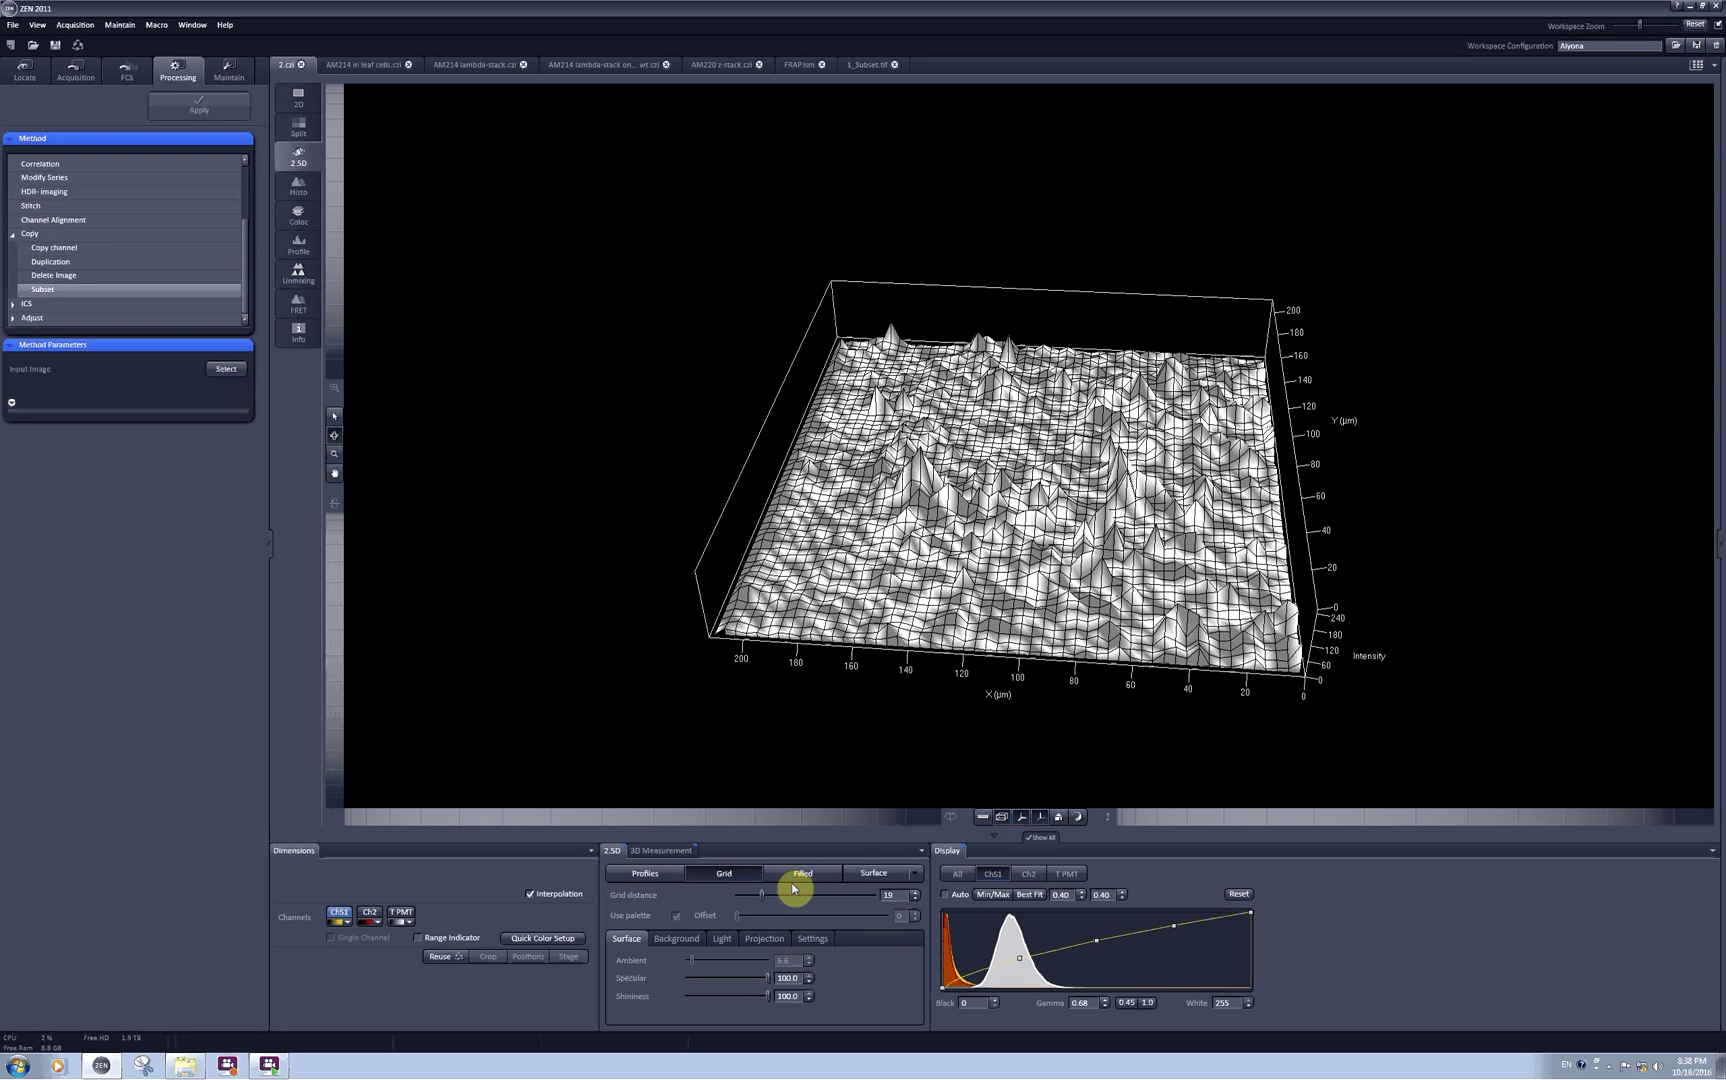
Switch to the shaded Surface rendering with grid distance 1 for fine detail
left_click(802, 875)
left_click_drag(1090, 543, 1101, 624)
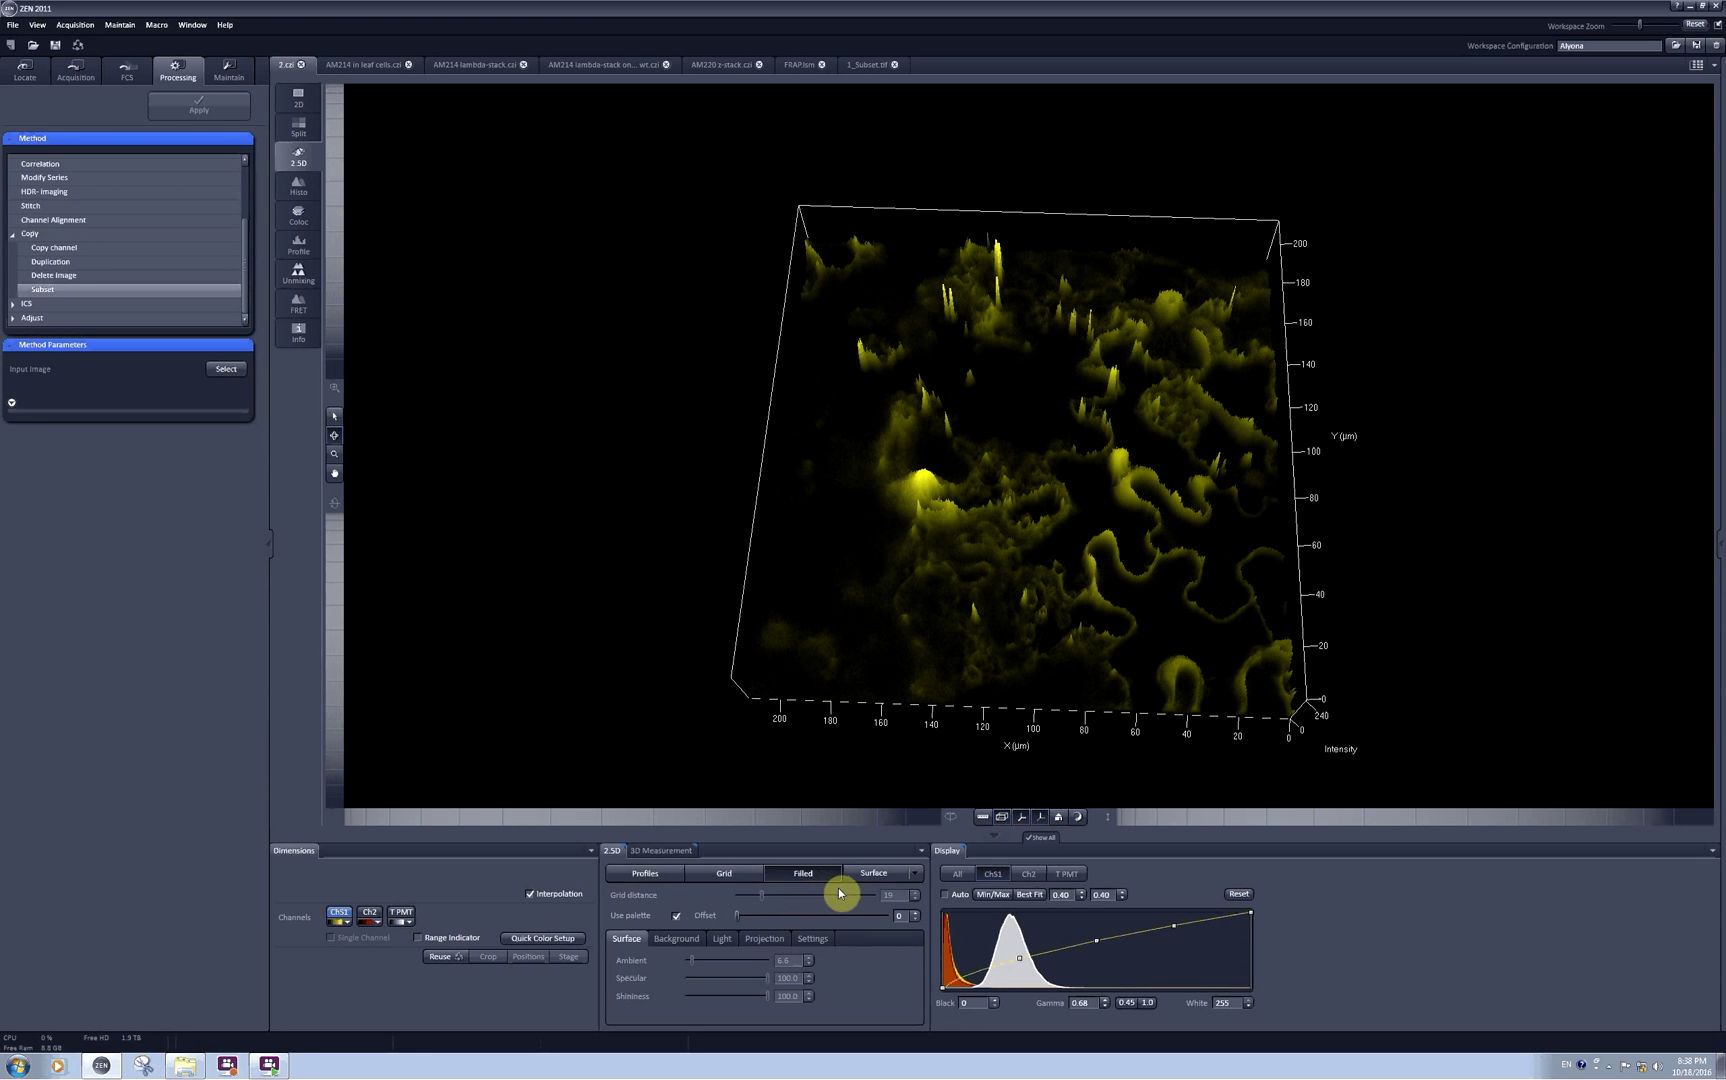
left_click(876, 879)
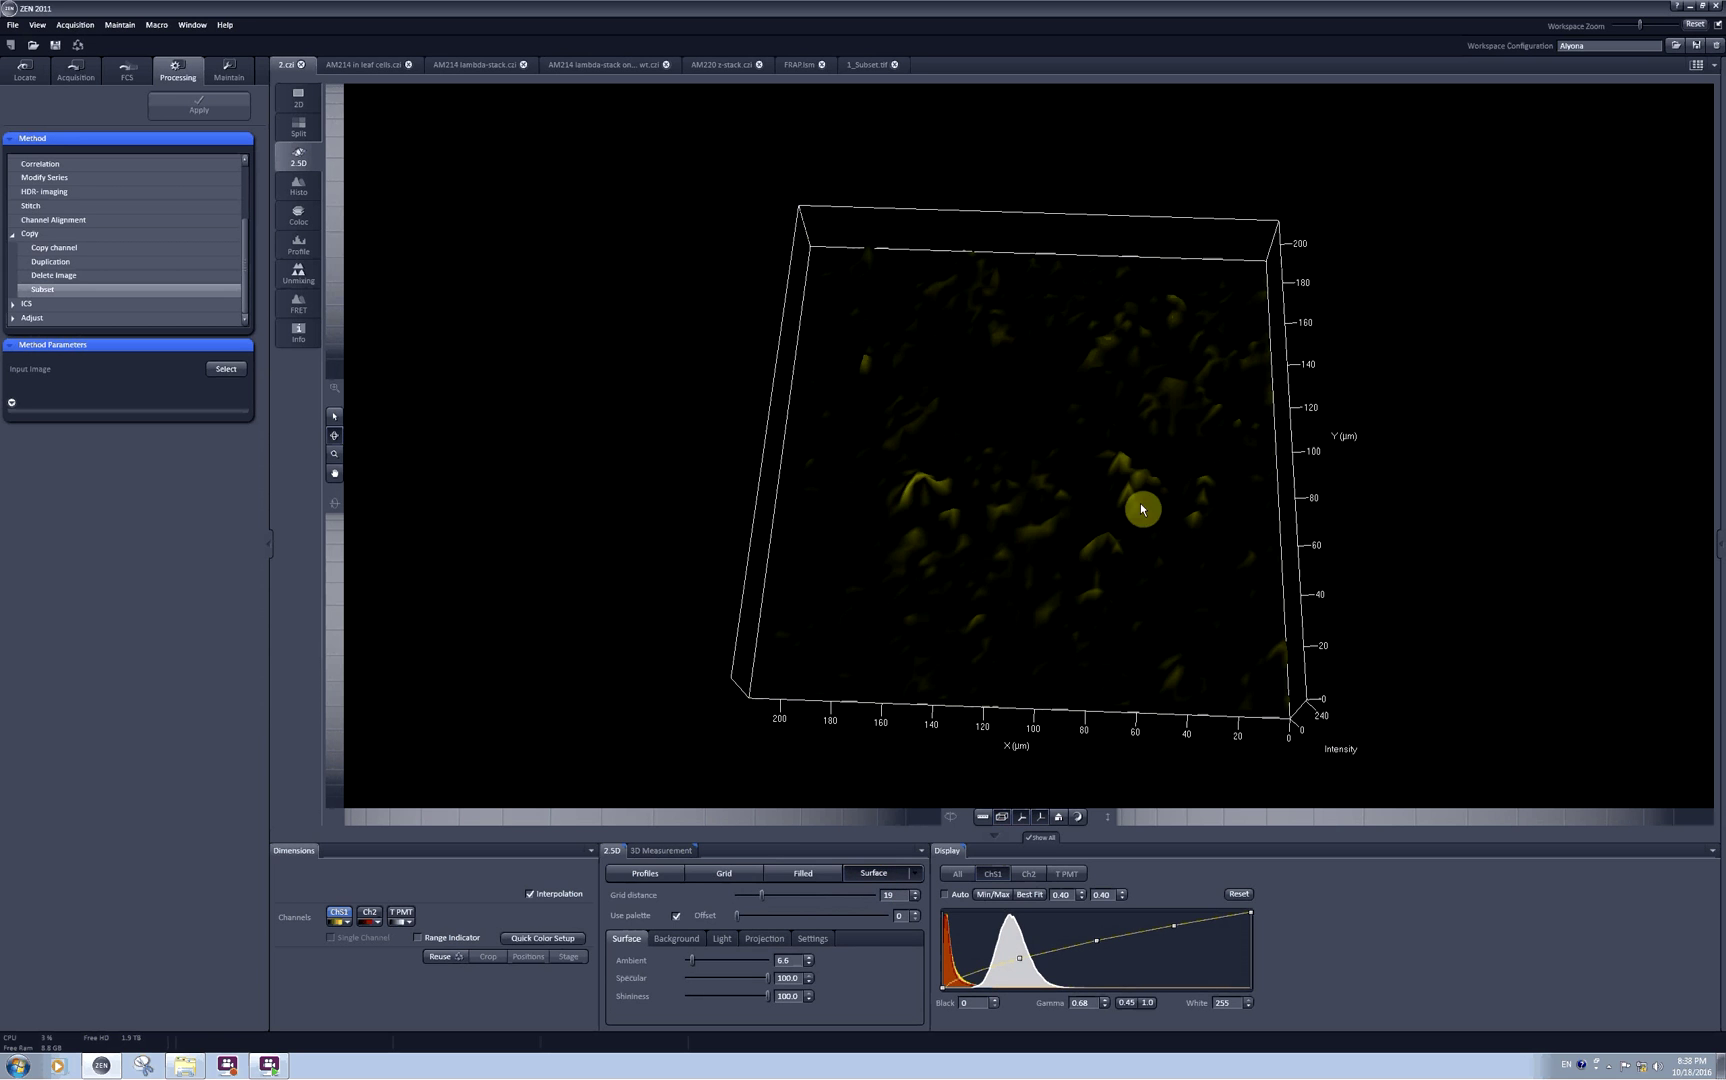
left_click_drag(1137, 655, 824, 493)
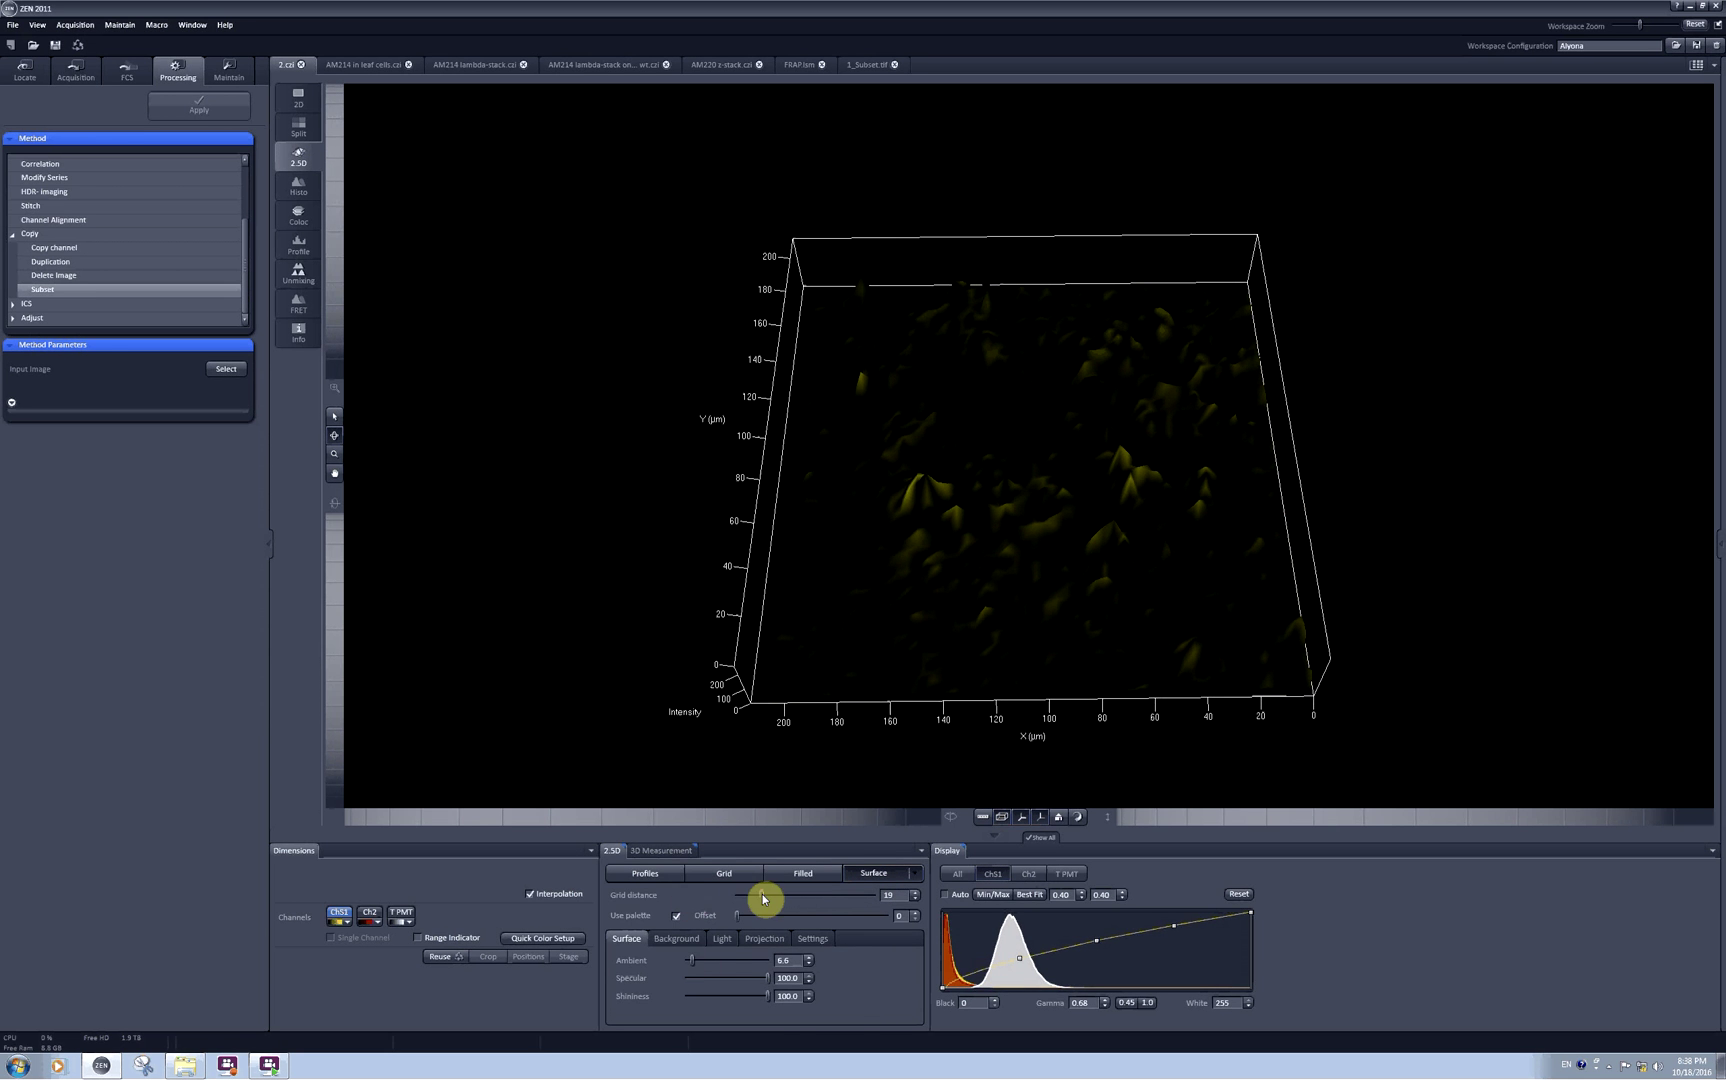
left_click_drag(762, 903, 717, 903)
left_click_drag(1187, 684, 1179, 629)
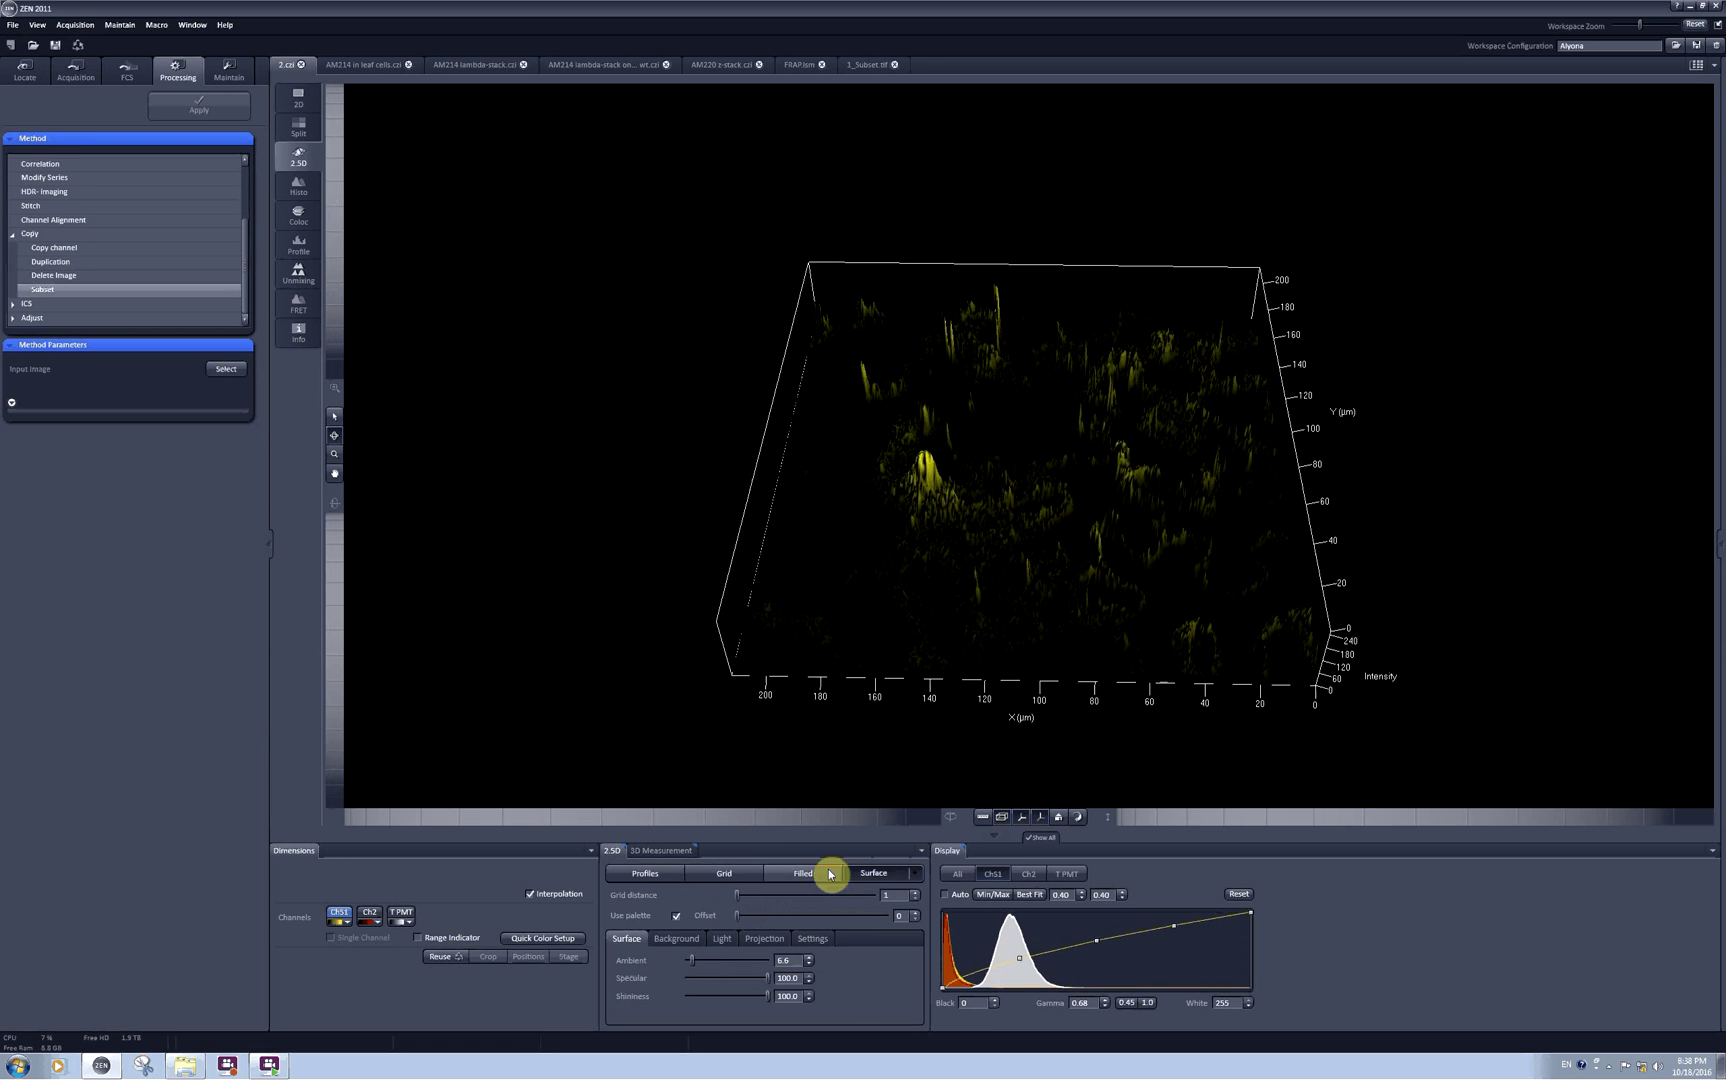
Raise the palette offset to preview it, then return the offset to 0
left_click_drag(737, 901, 793, 917)
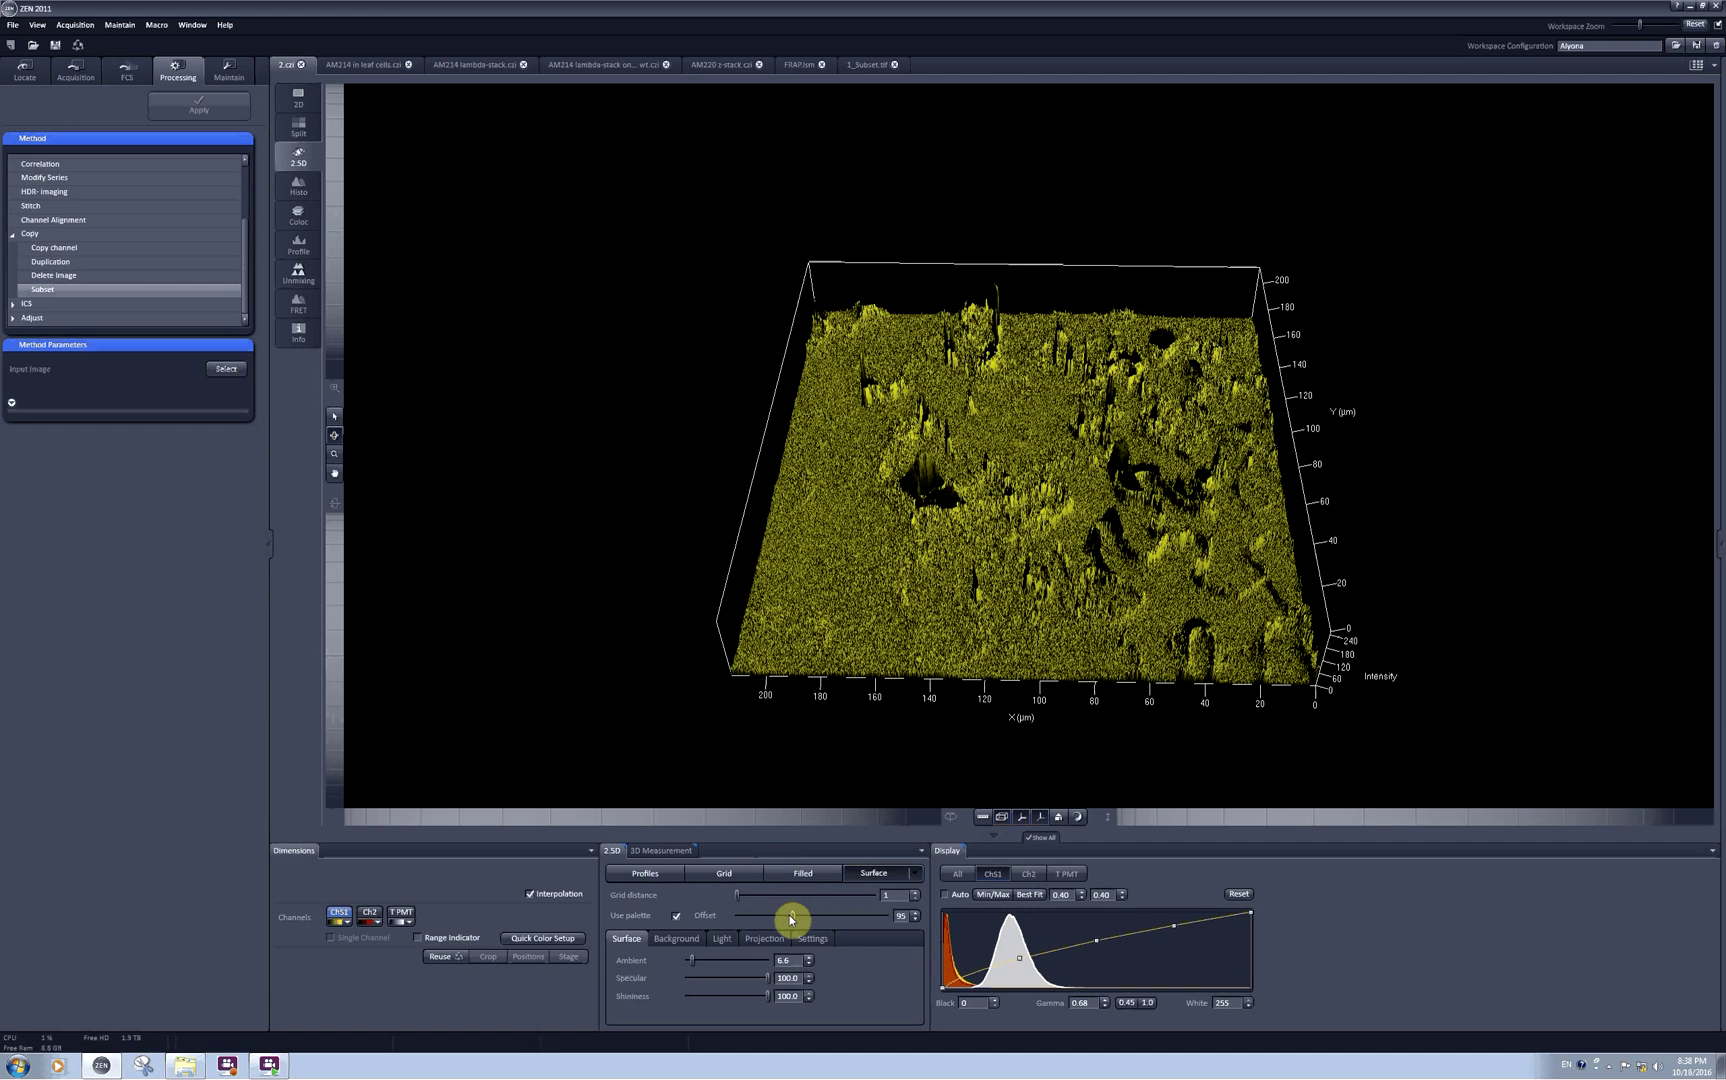
left_click_drag(791, 919, 697, 953)
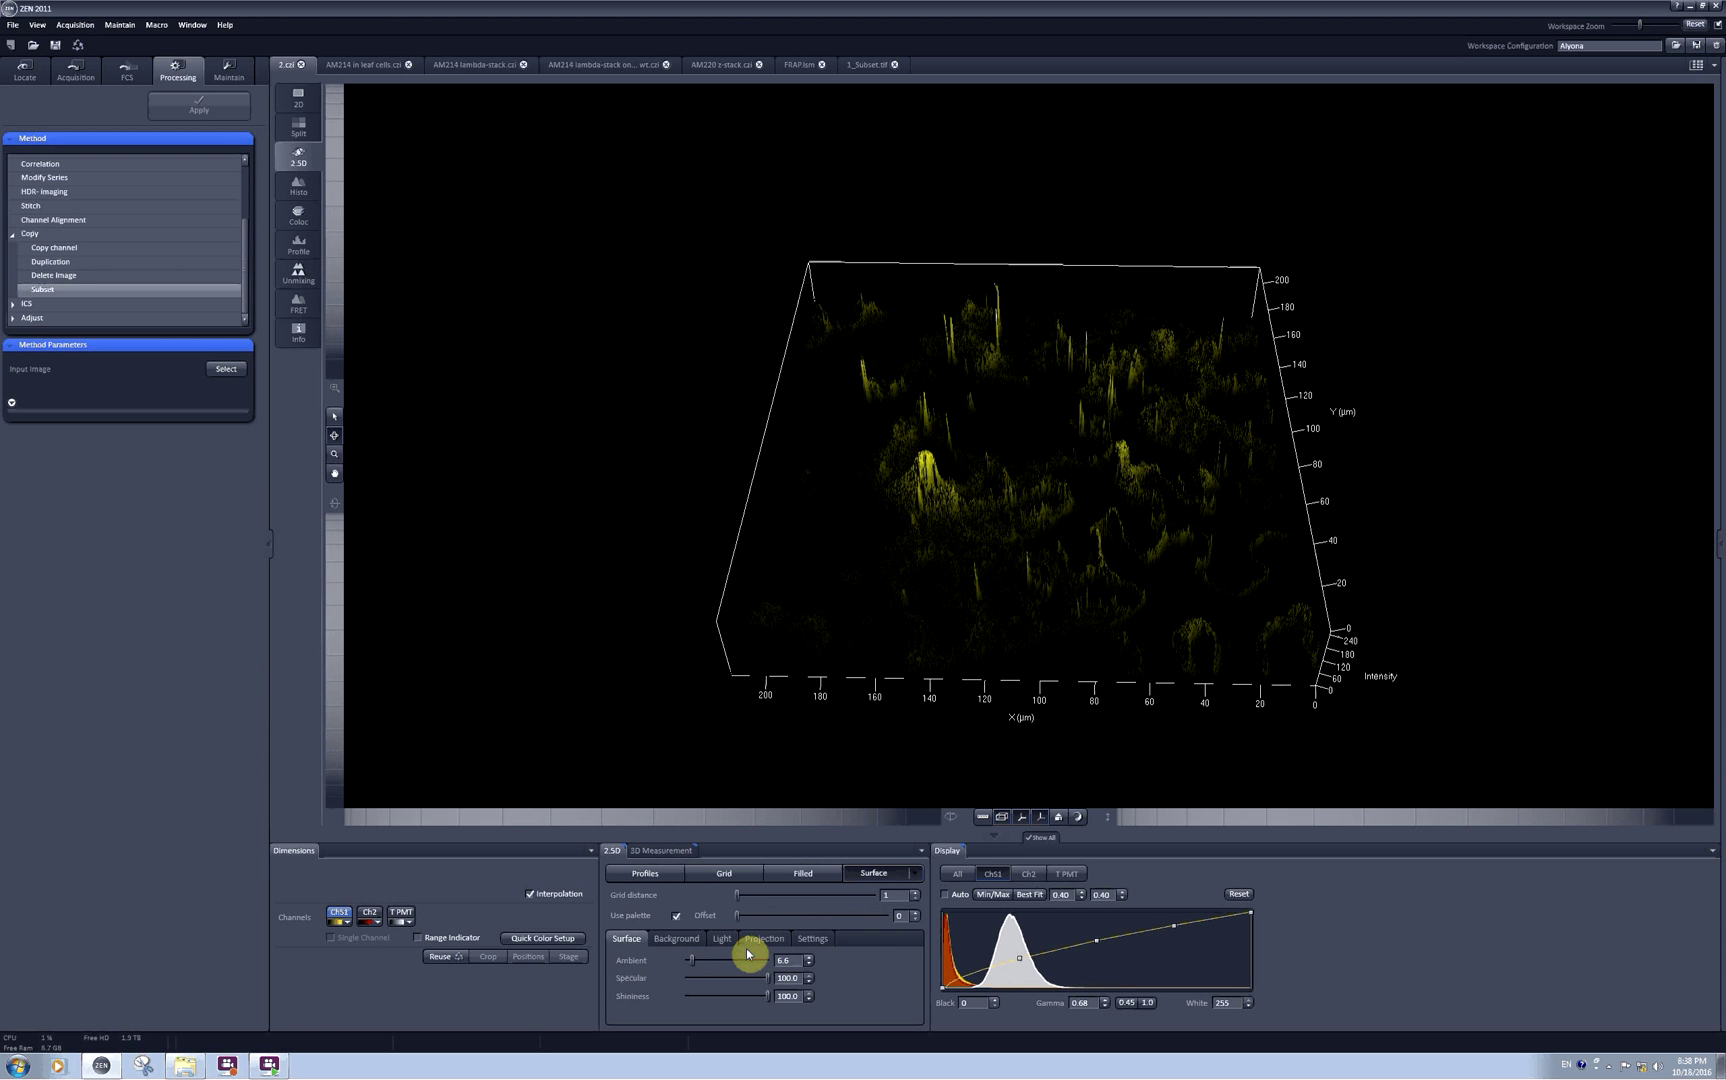
left_click(675, 938)
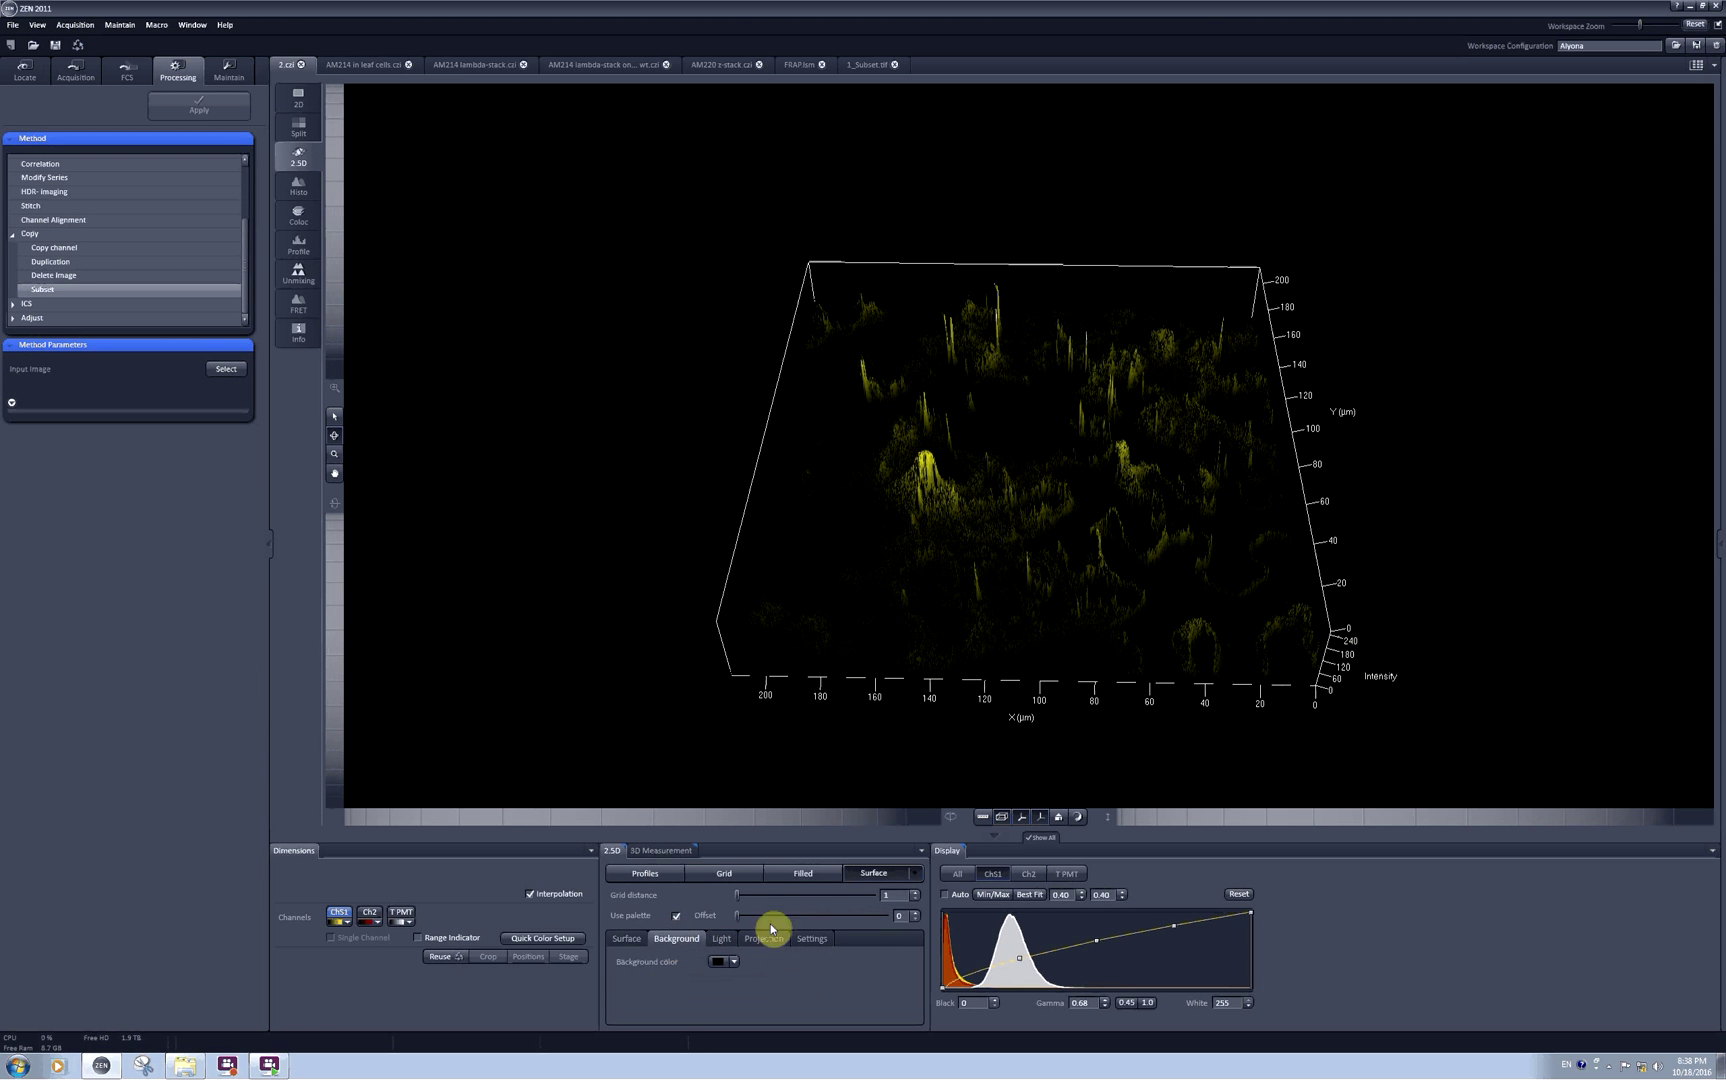
Try a light grey view background, then set the background back to black
left_click(734, 963)
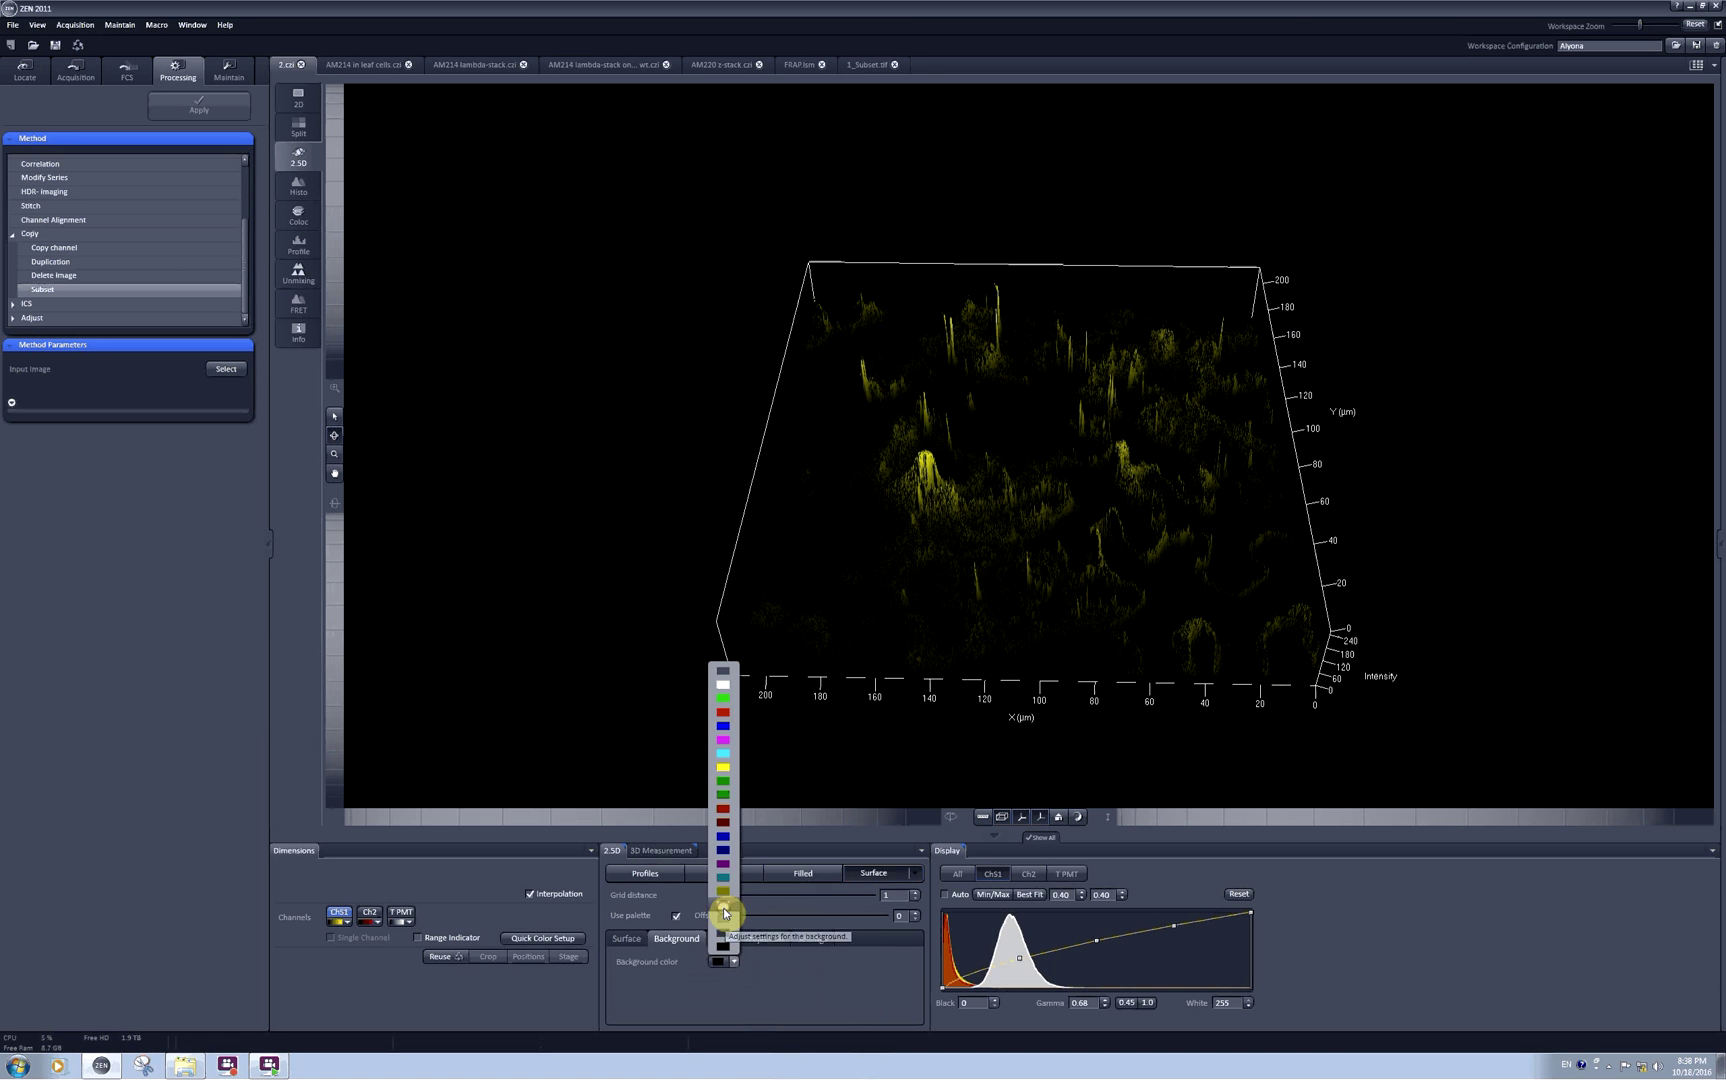
left_click(724, 910)
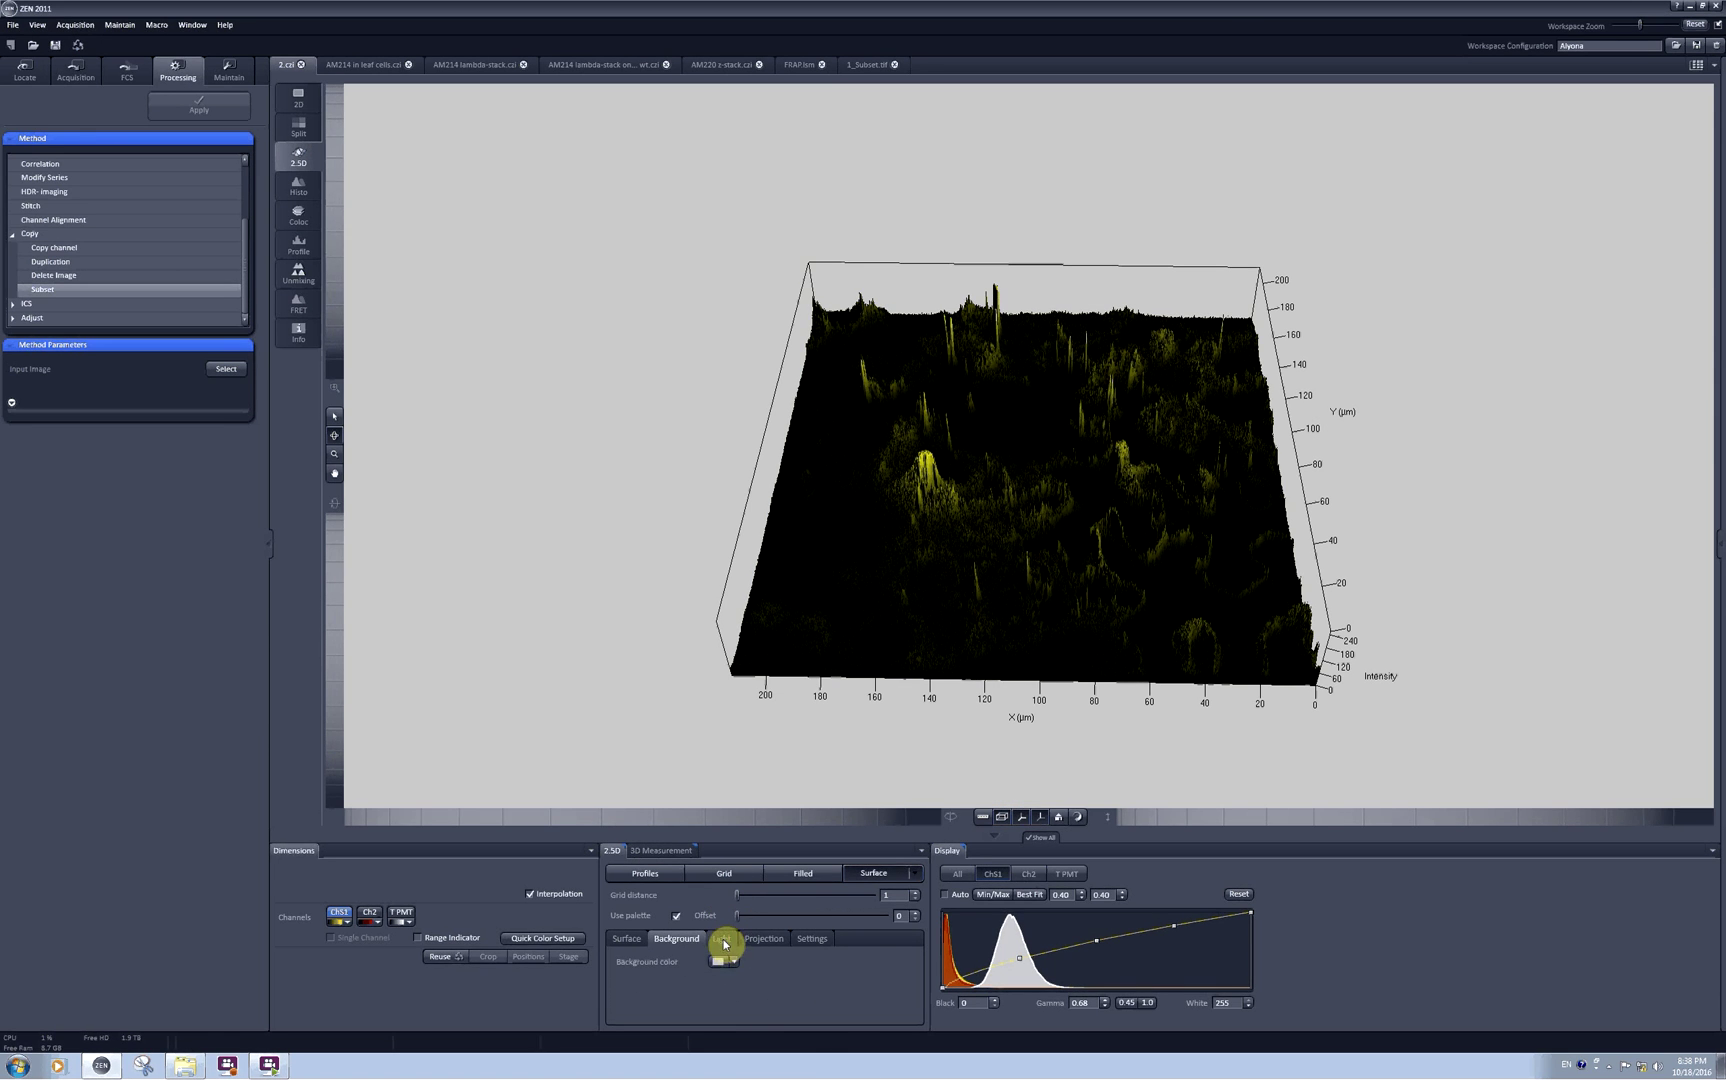
left_click(723, 940)
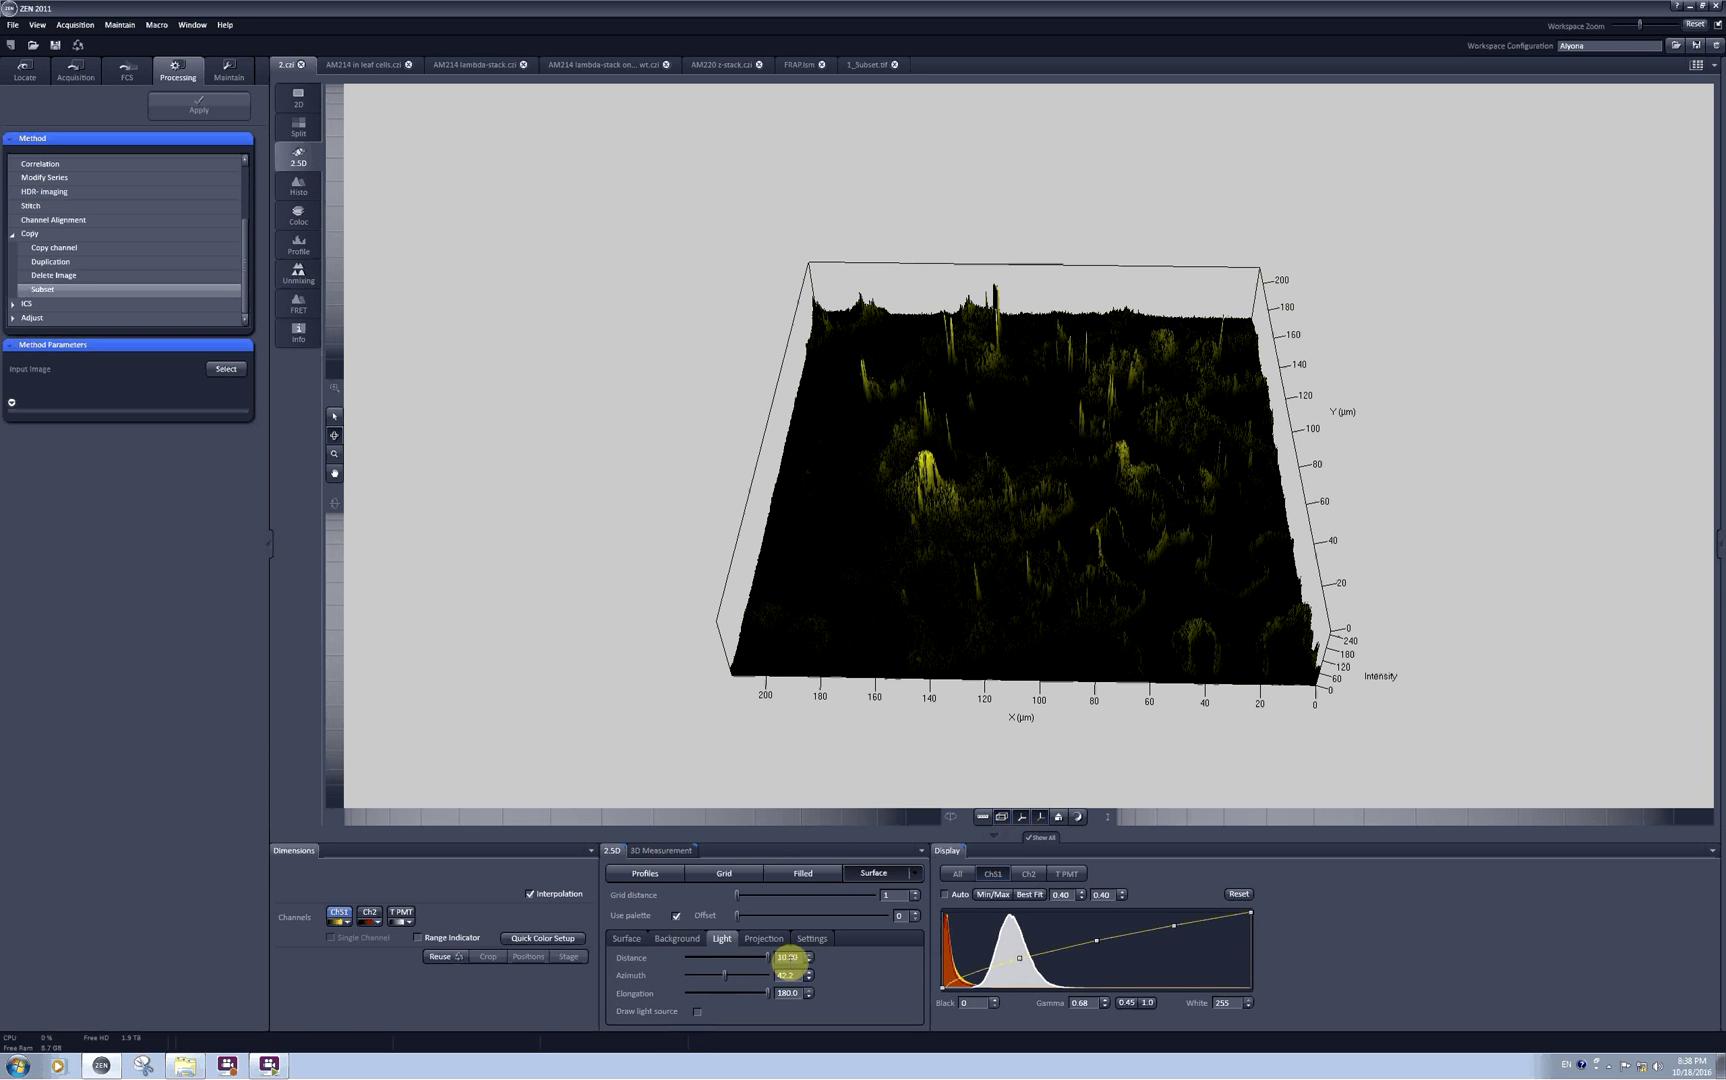
left_click(686, 939)
left_click(733, 961)
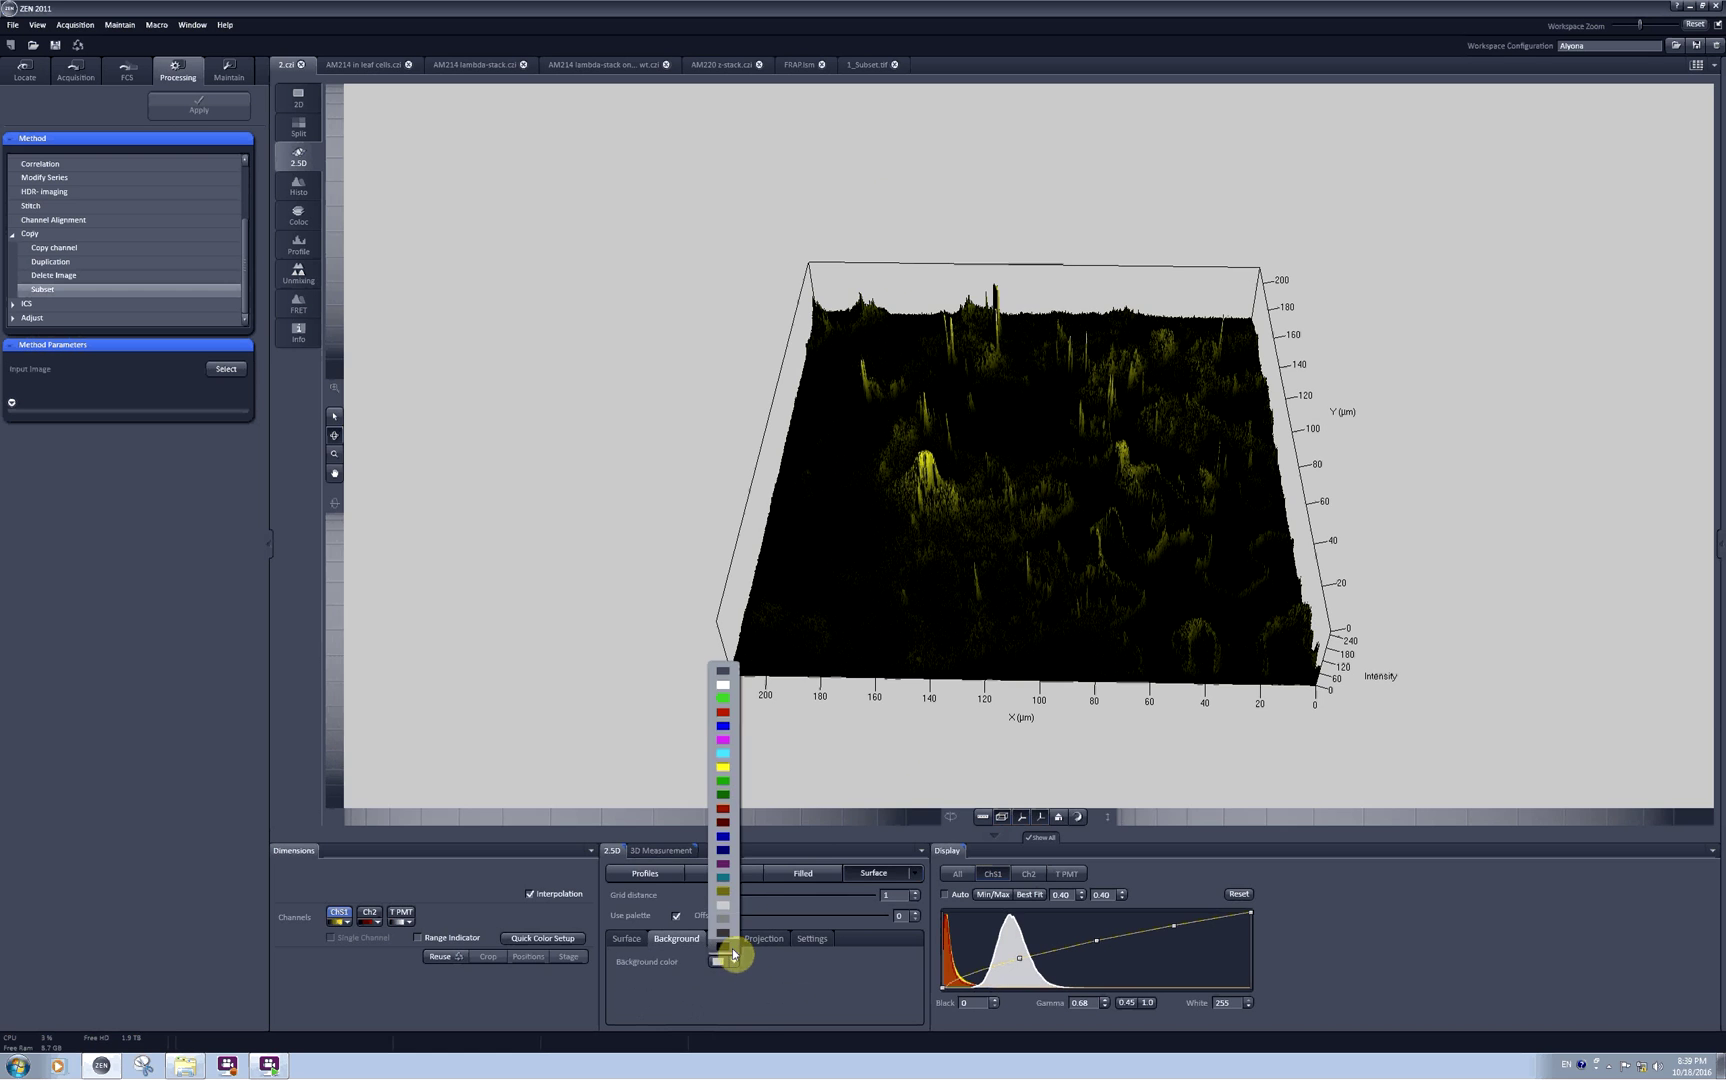
left_click(733, 955)
left_click(723, 940)
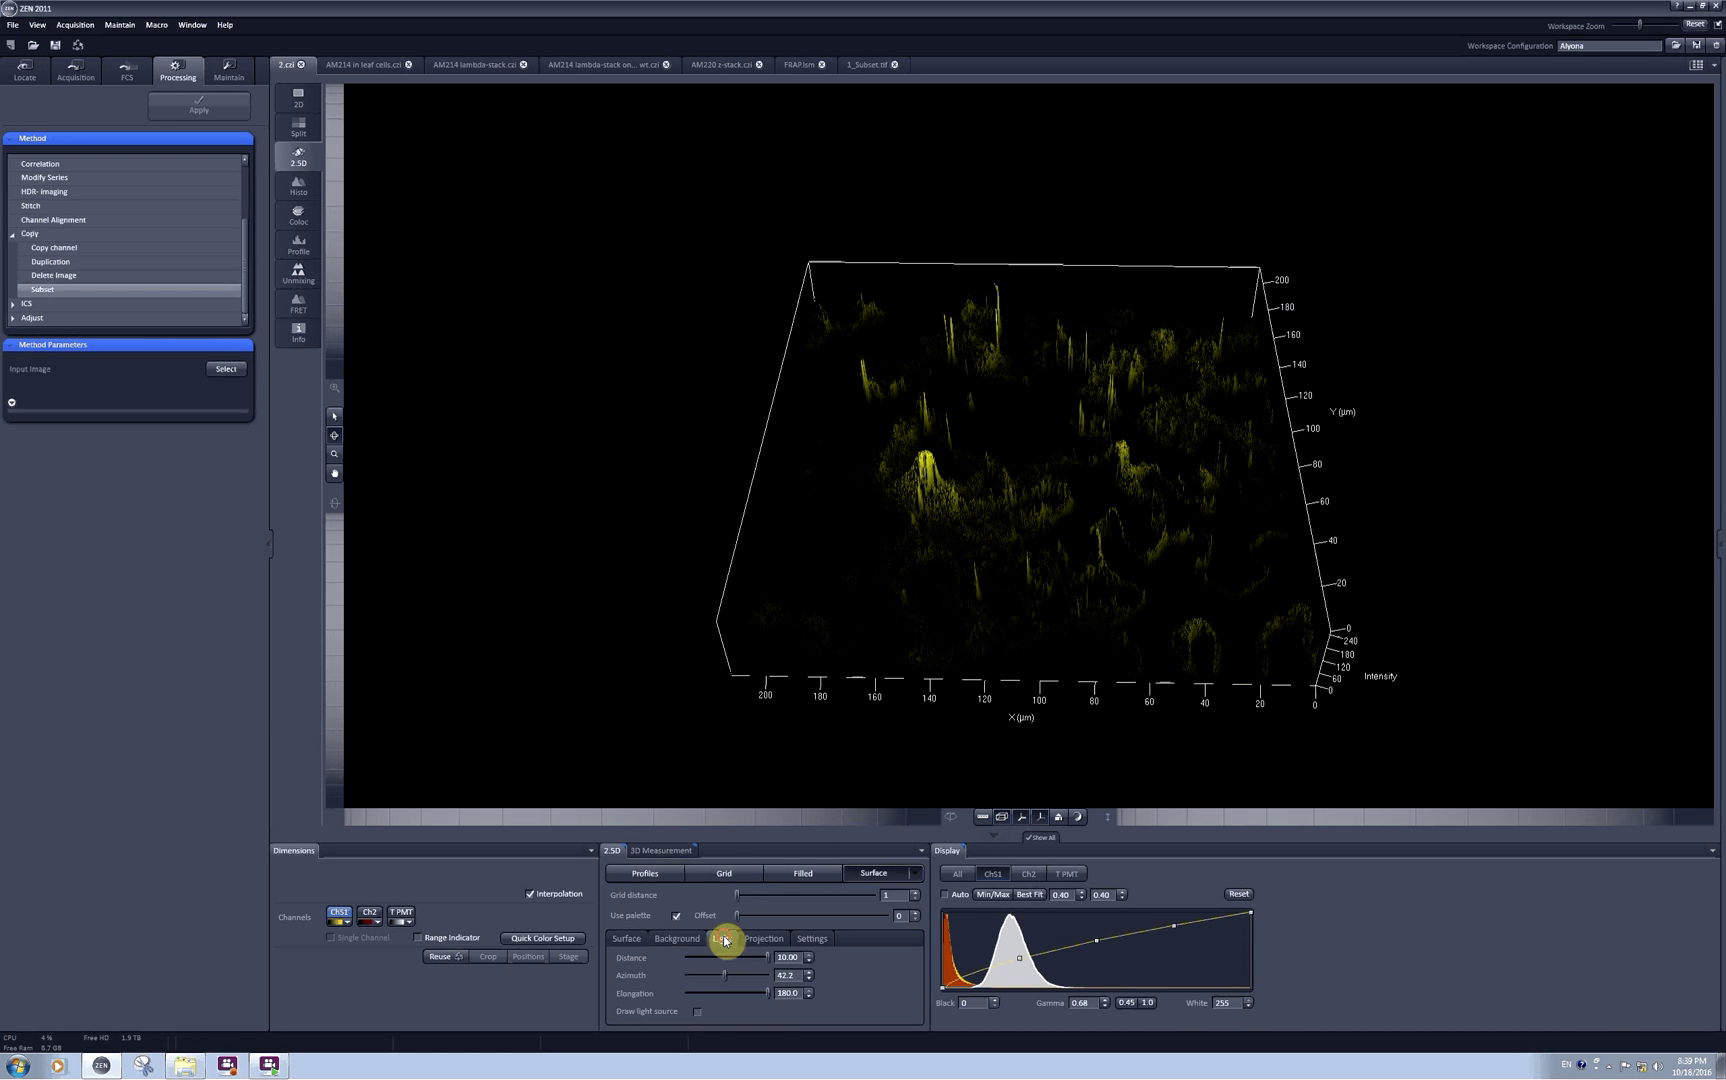
Show the light source and set distance 1.61, azimuth 90.0 and a negative elongation
left_click(698, 1012)
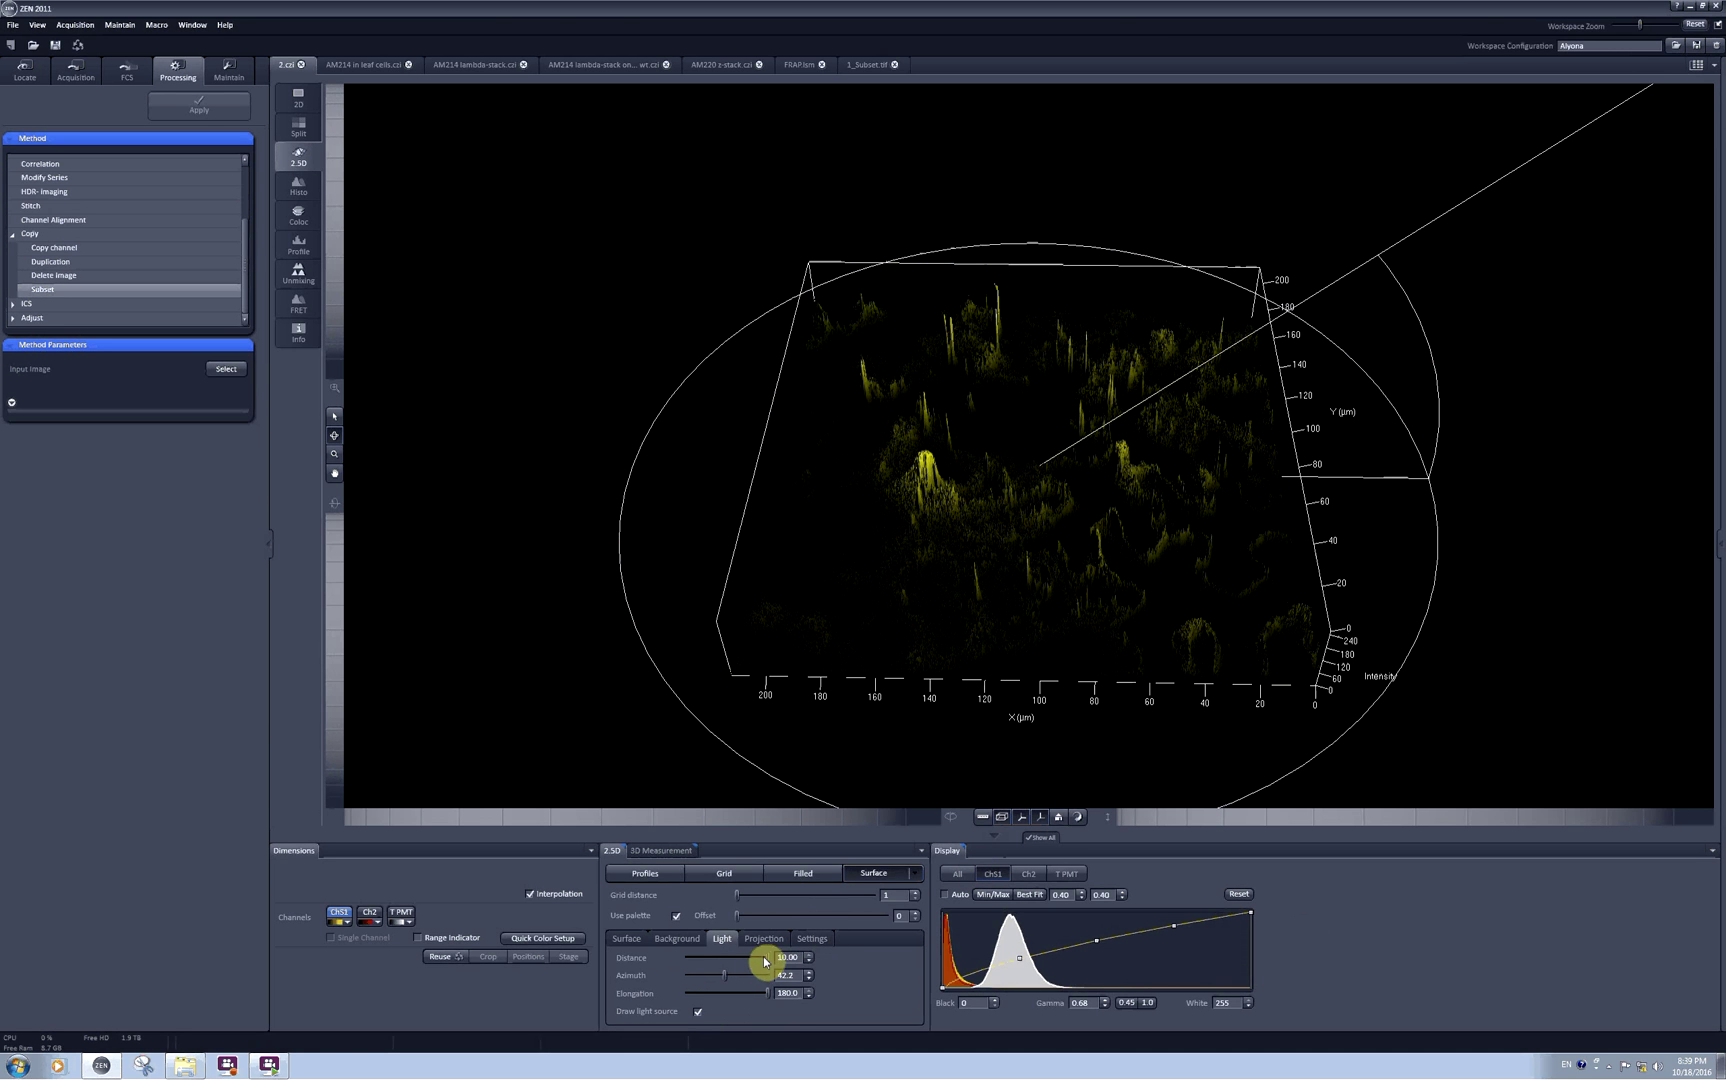
left_click_drag(767, 959, 694, 967)
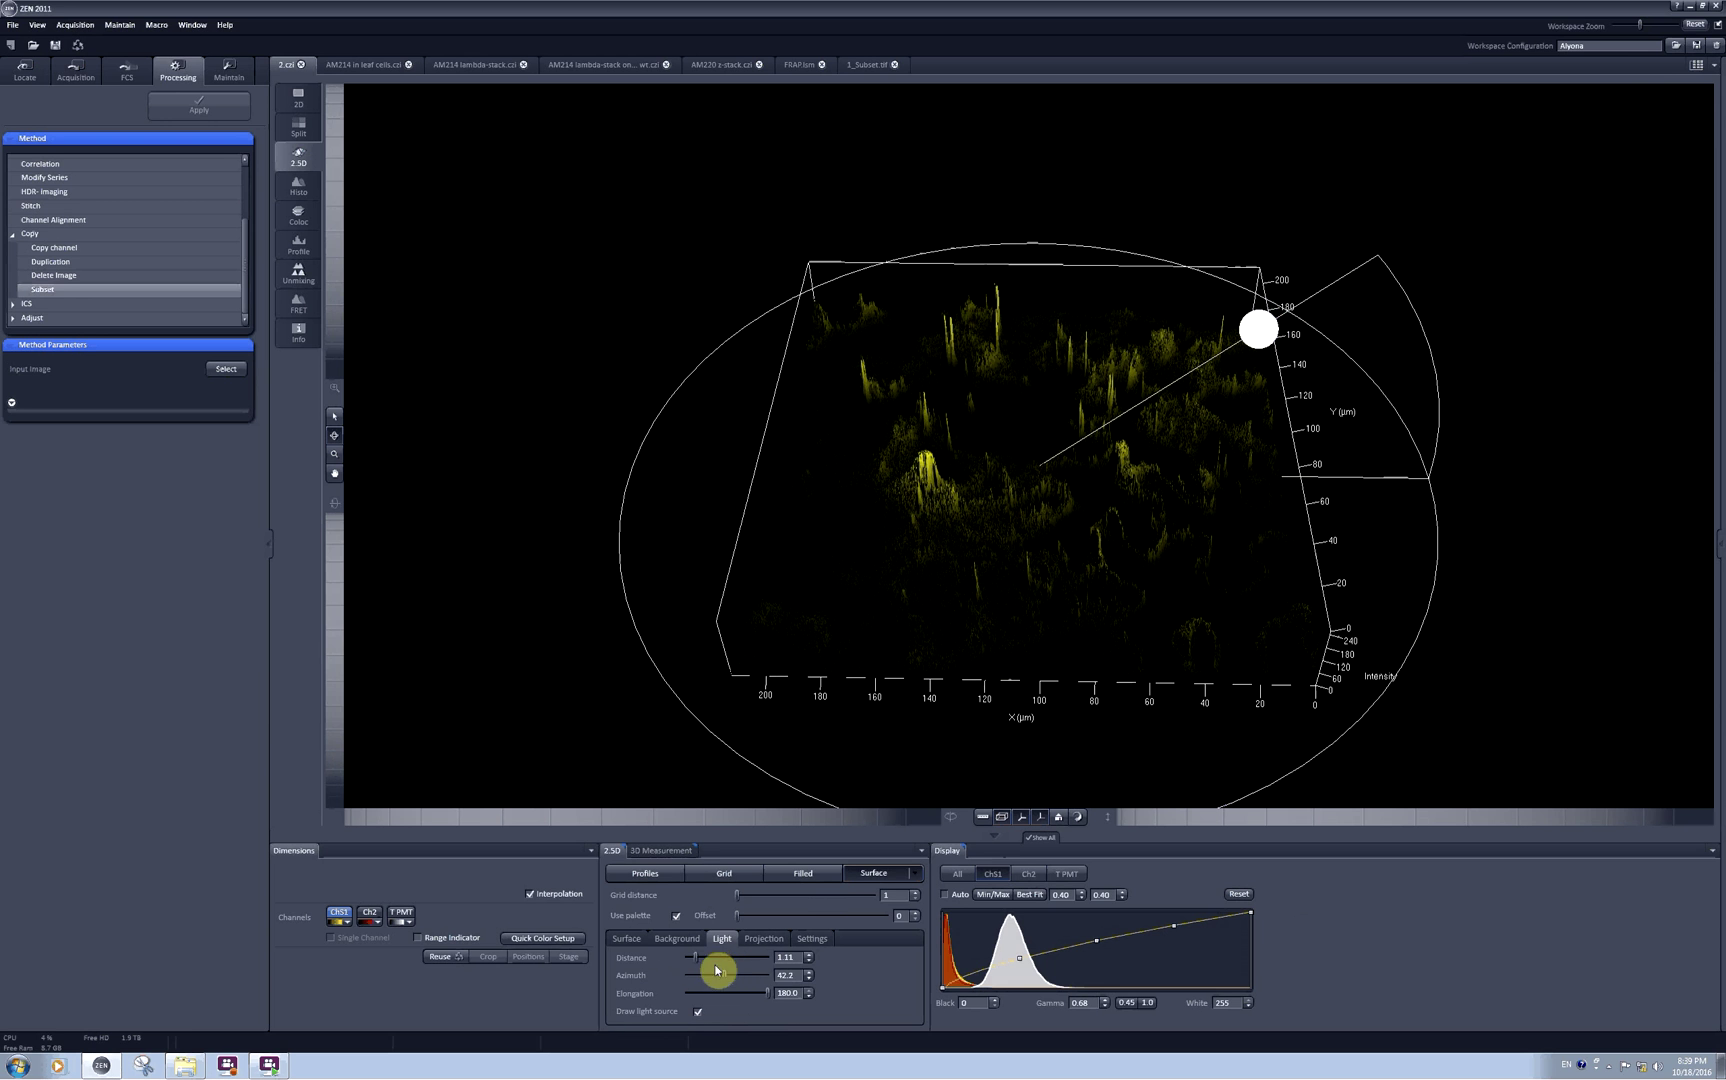
left_click_drag(700, 963, 700, 960)
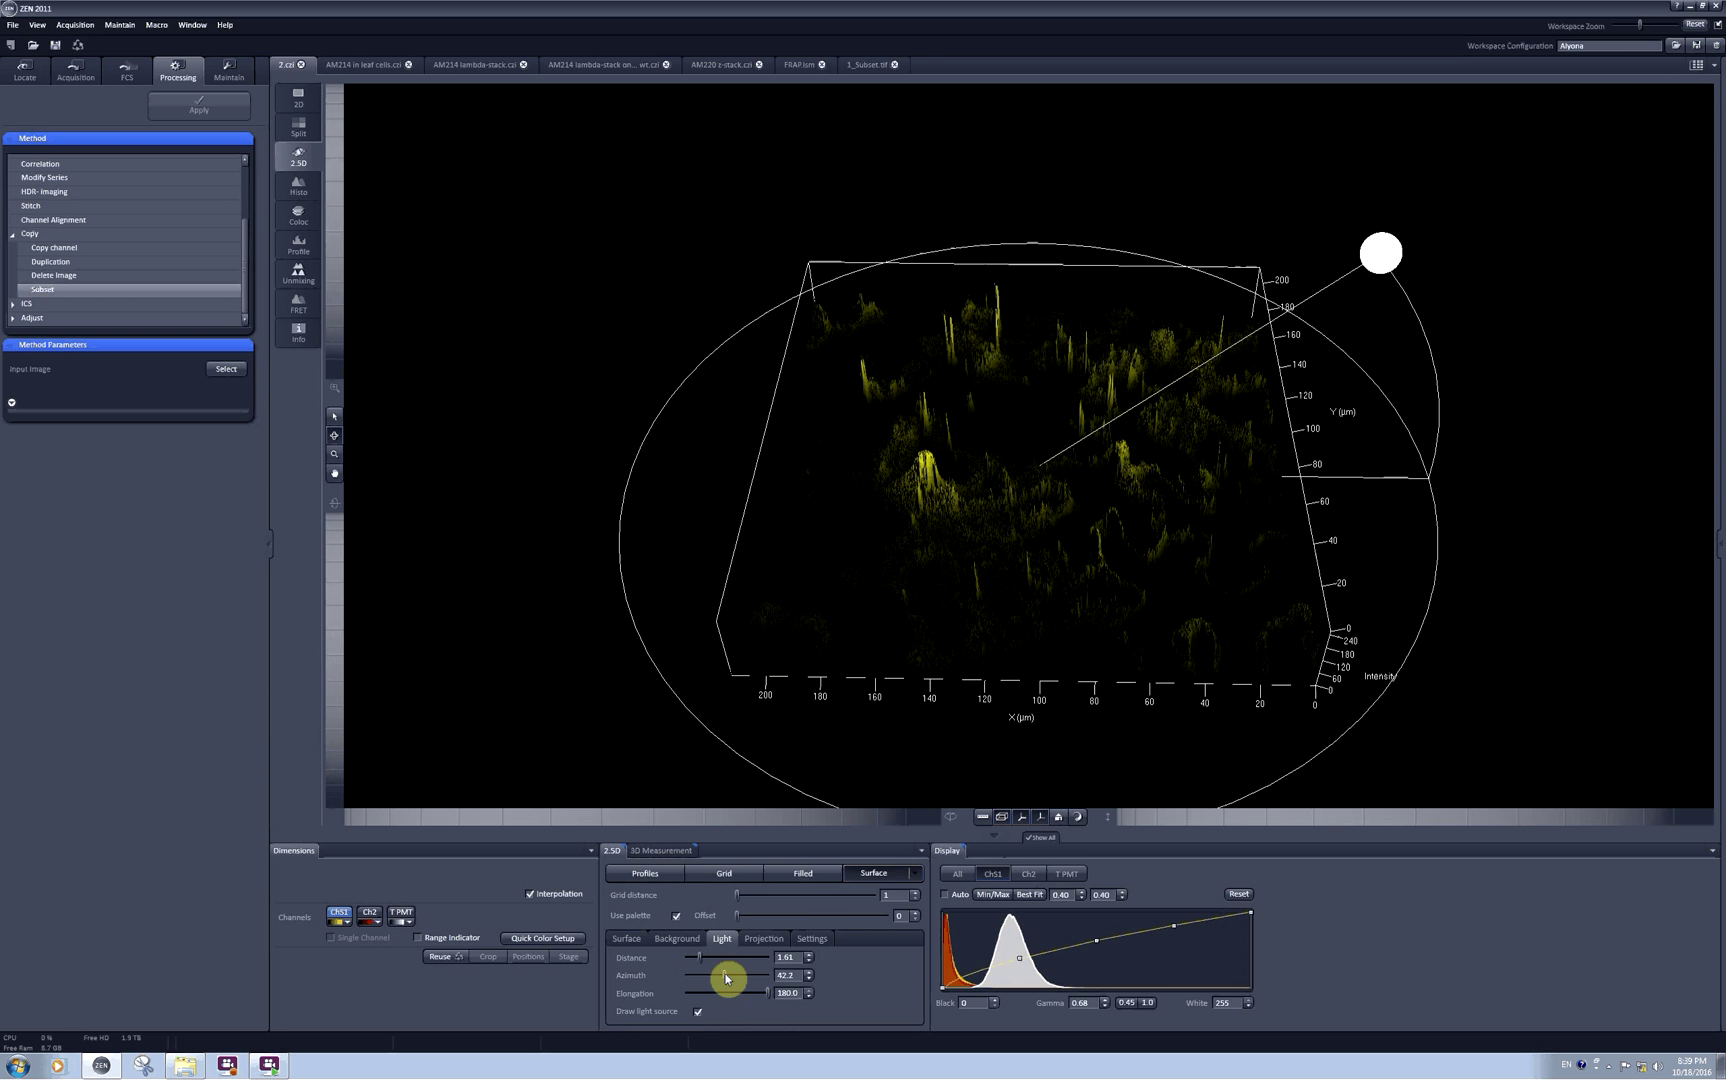
left_click_drag(726, 978, 788, 976)
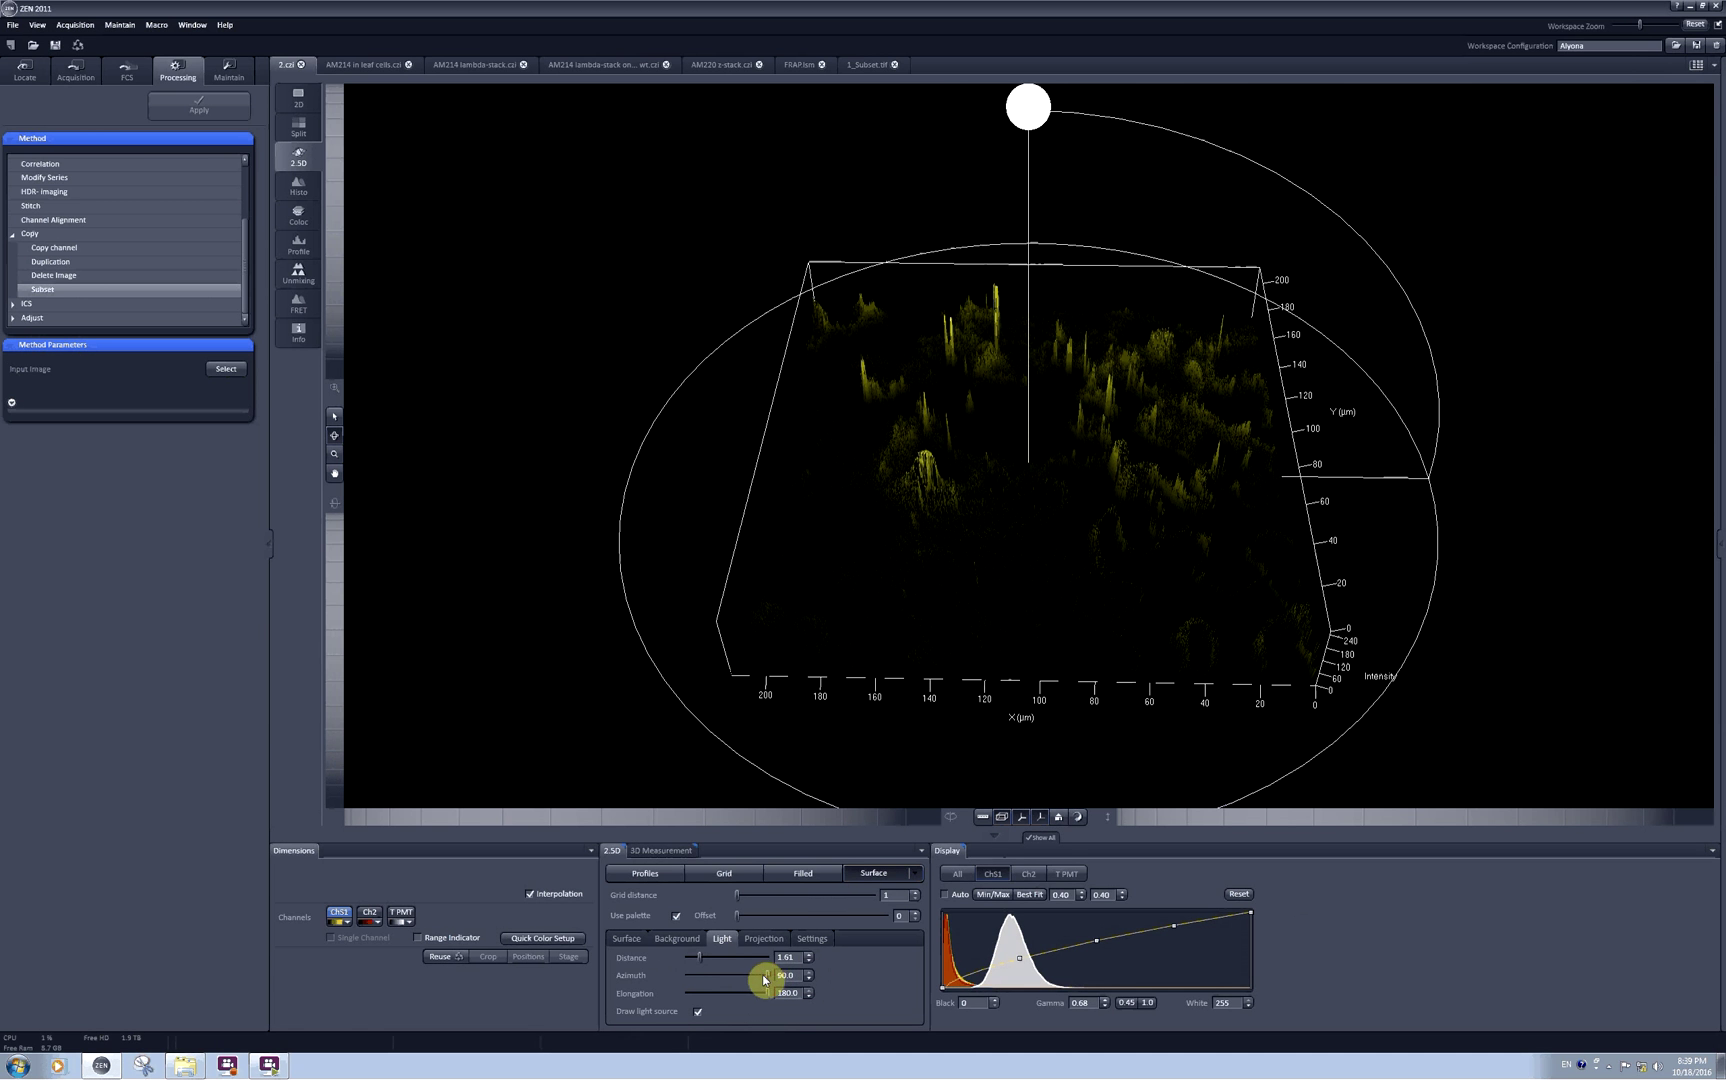
mouse_move(764, 980)
left_mouse_down()
mouse_move(708, 984)
mouse_move(804, 985)
mouse_move(694, 999)
mouse_move(719, 997)
left_mouse_up()
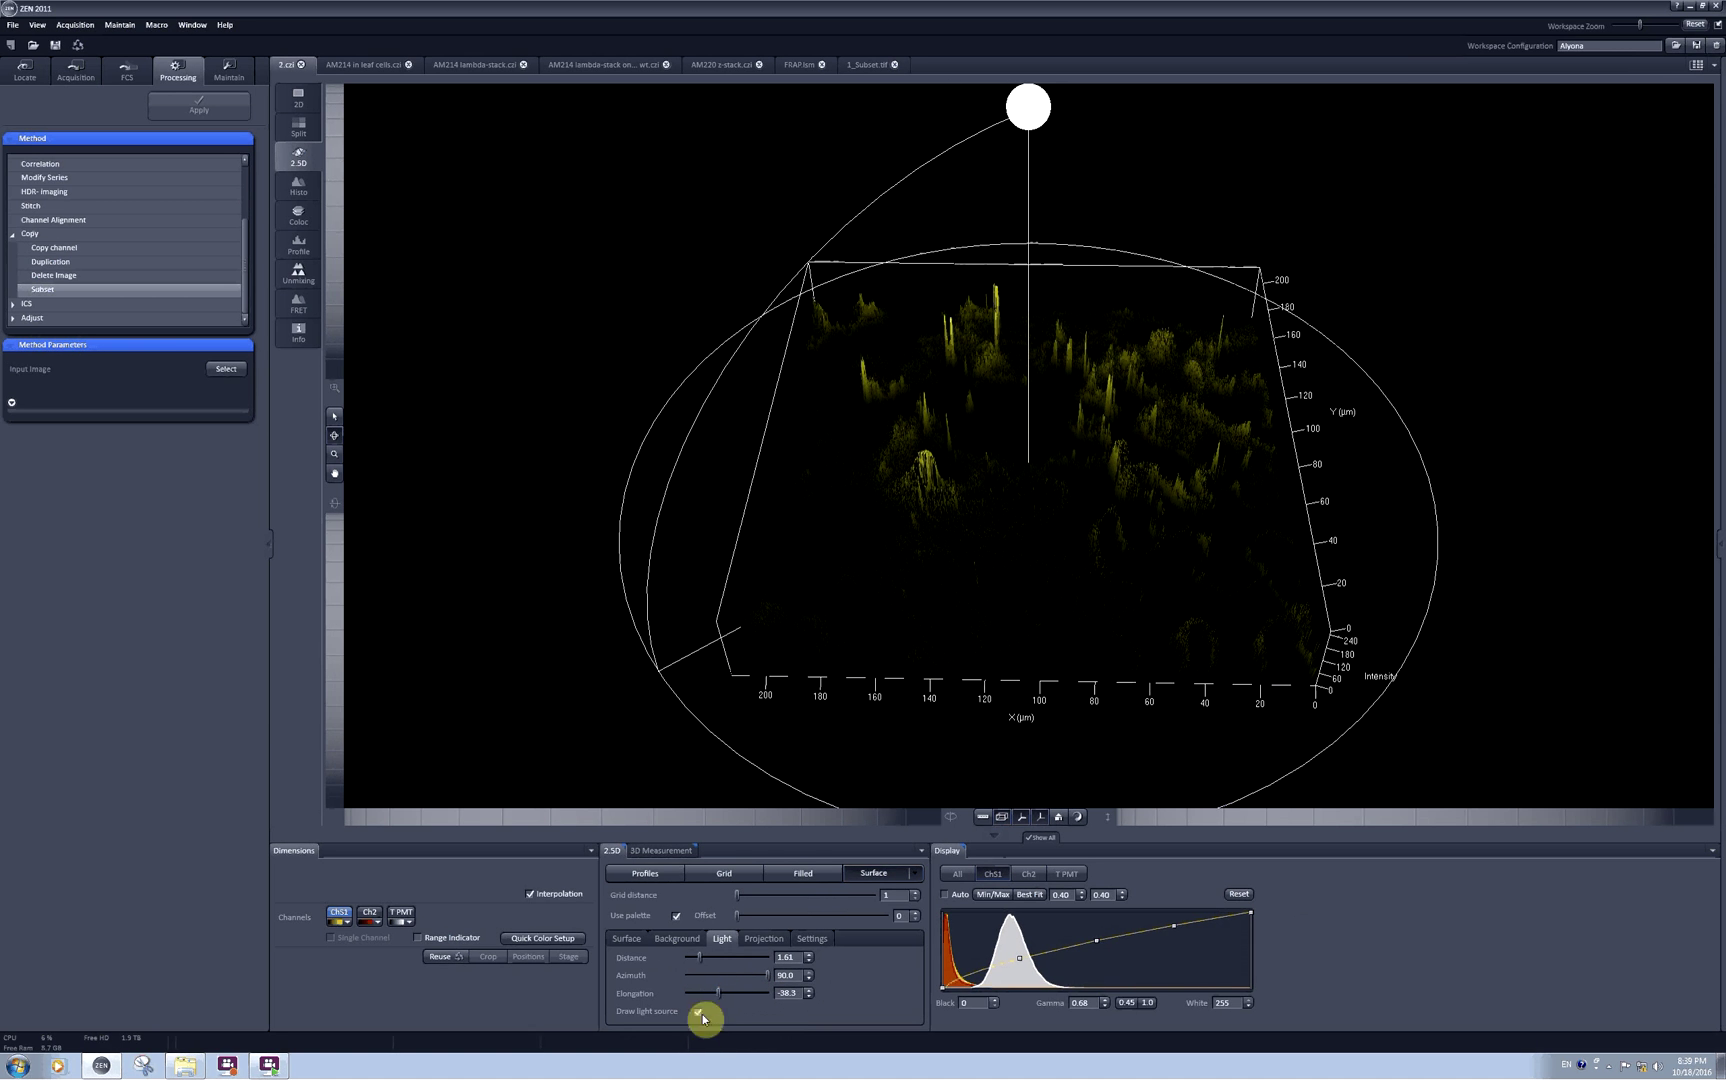
Hide the light source, then set the projection view angle to 80.0 and Scale Z to 0.7
left_click(698, 1011)
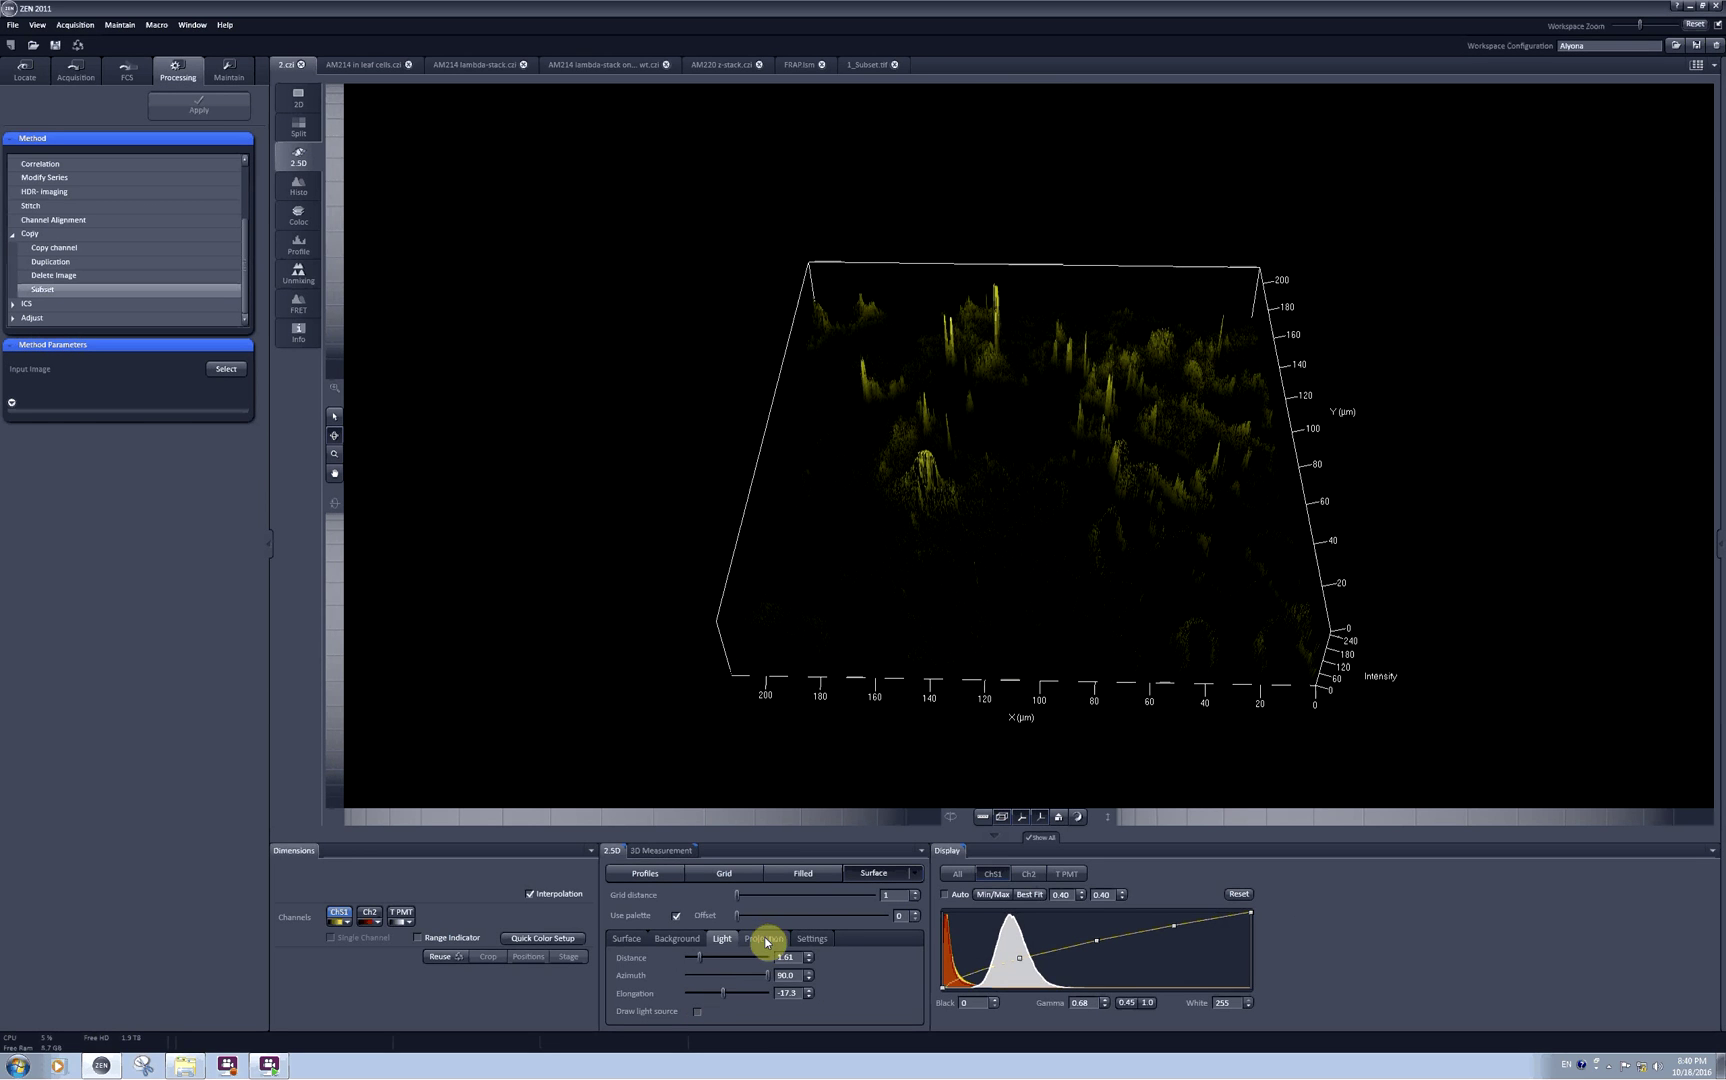
left_click(766, 940)
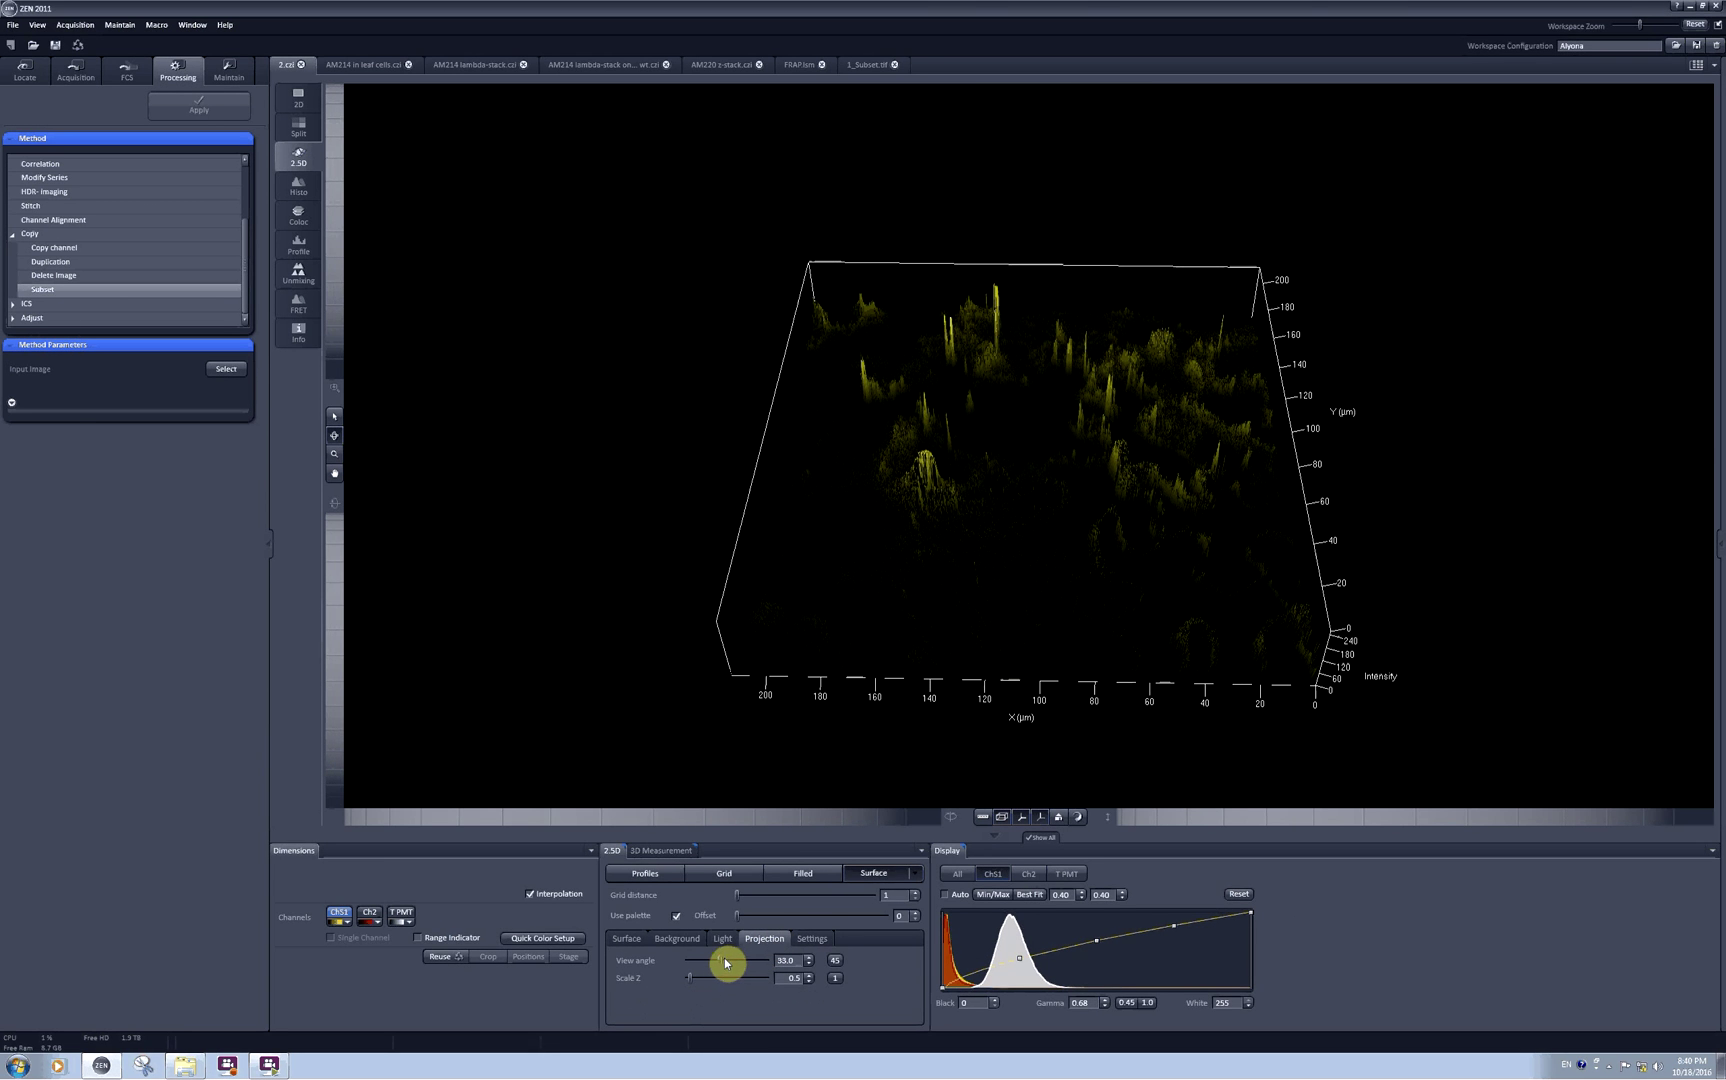
left_click_drag(726, 963, 779, 971)
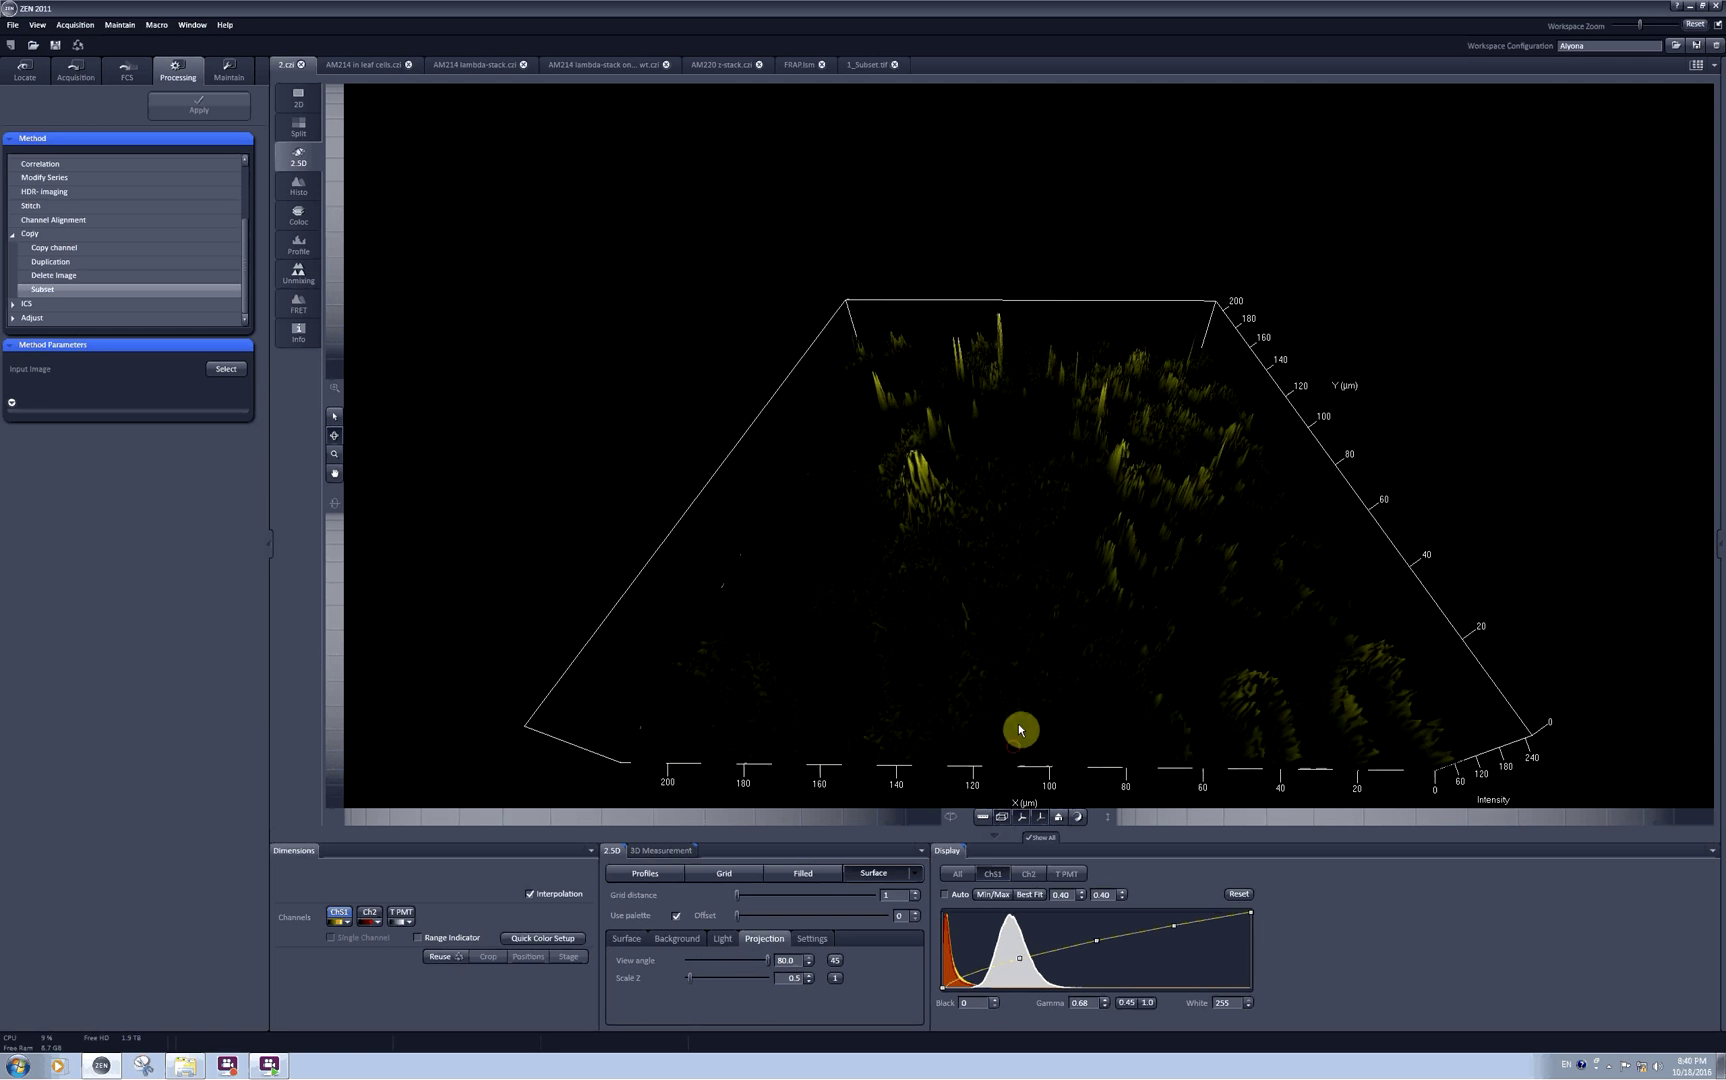
mouse_move(1021, 725)
left_mouse_down()
mouse_move(1021, 605)
mouse_move(1021, 791)
mouse_move(1021, 698)
left_mouse_up()
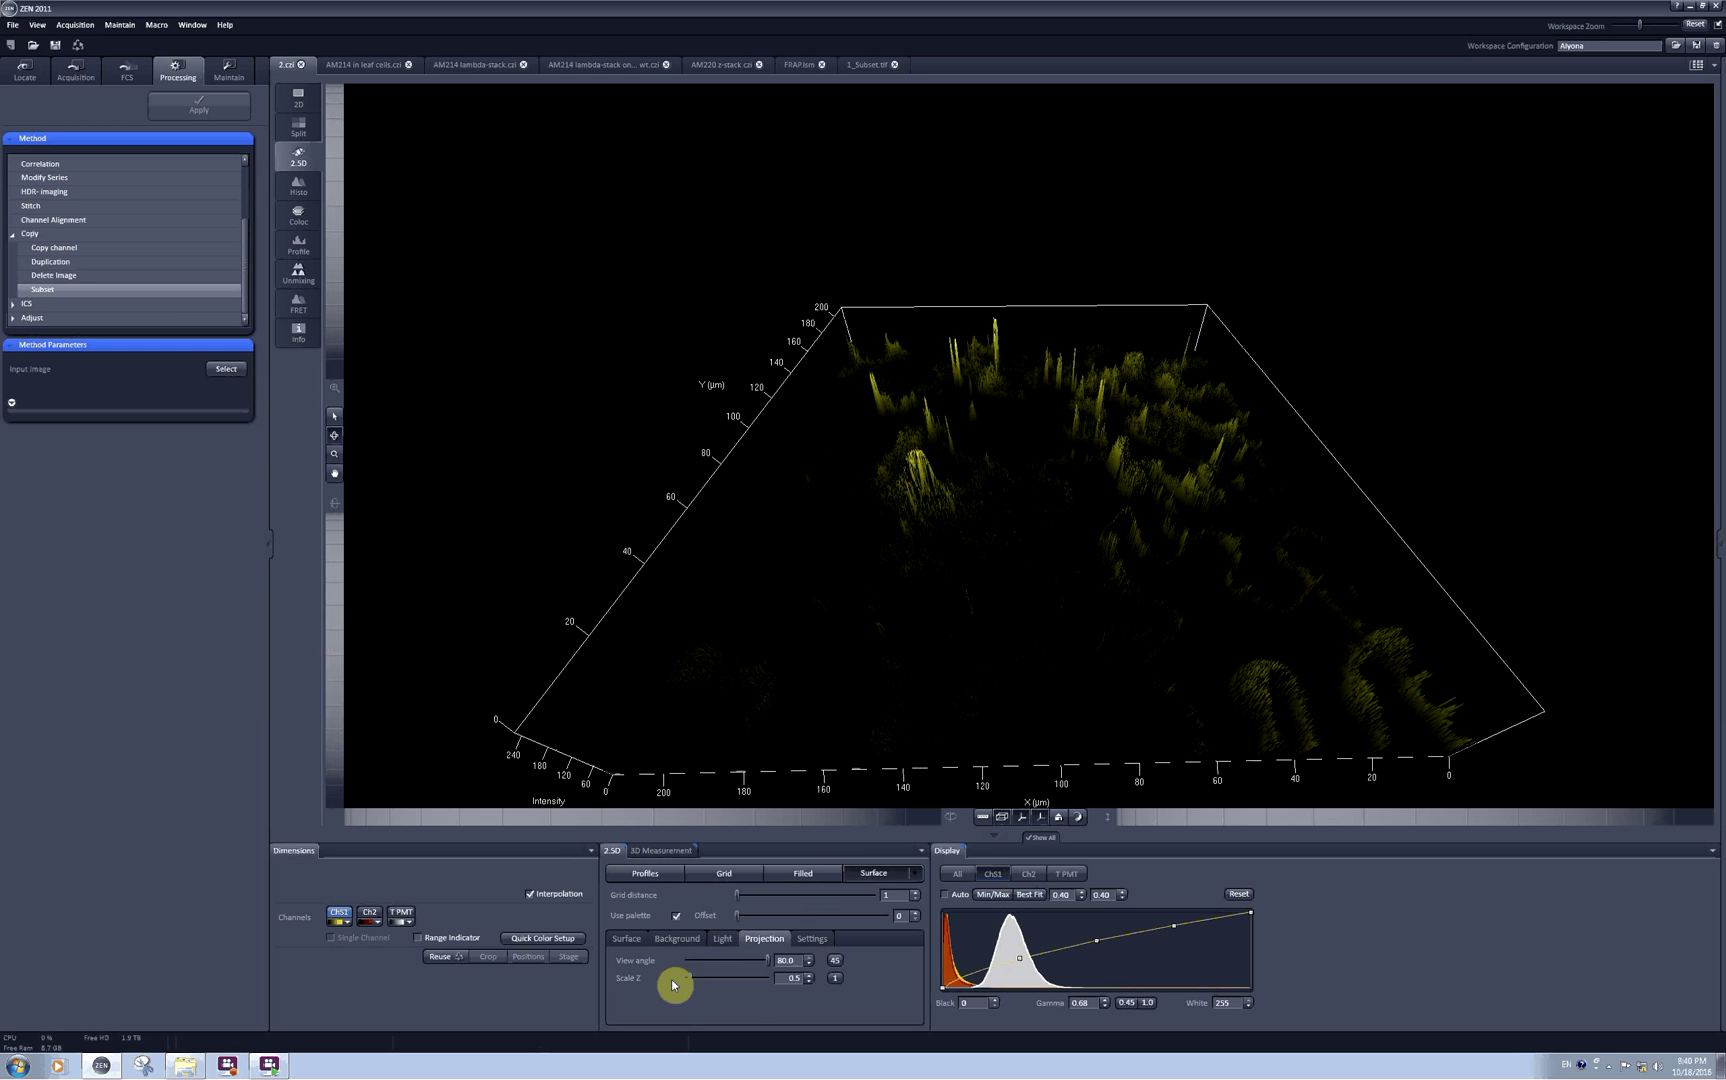
mouse_move(692, 983)
left_mouse_down()
mouse_move(716, 986)
mouse_move(681, 991)
left_mouse_up()
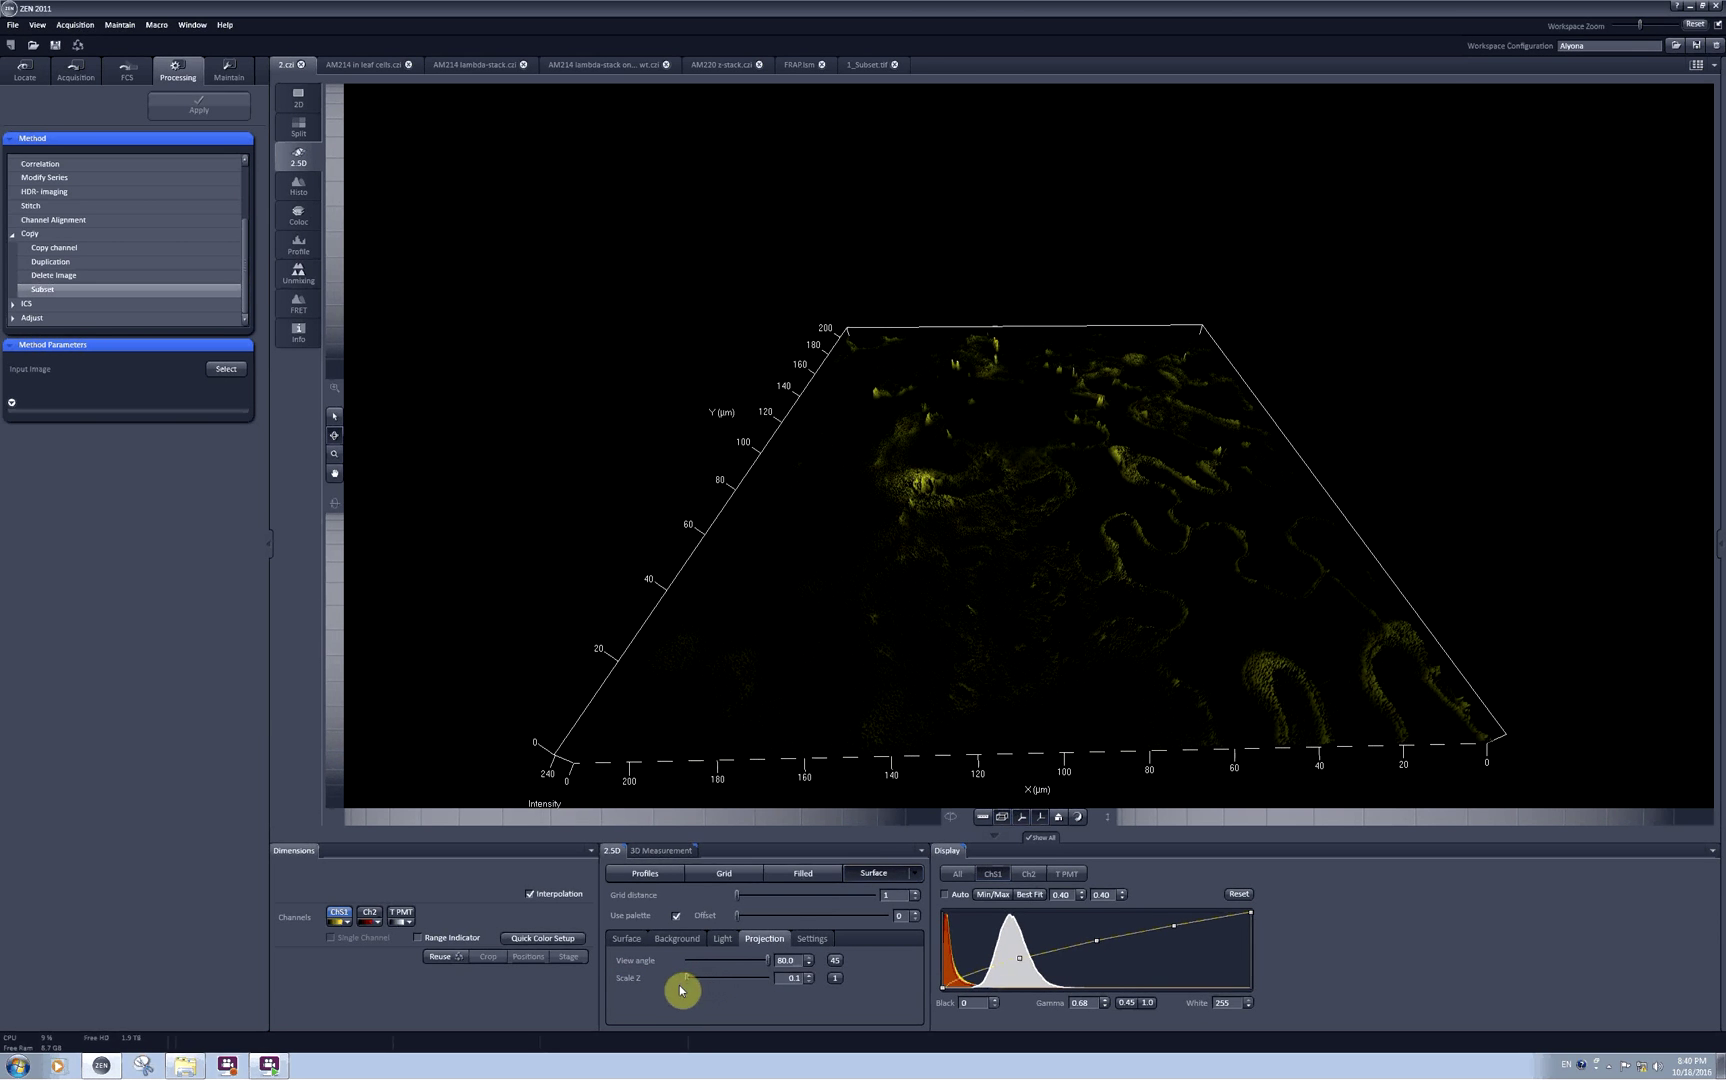
left_click_drag(1074, 617, 821, 940)
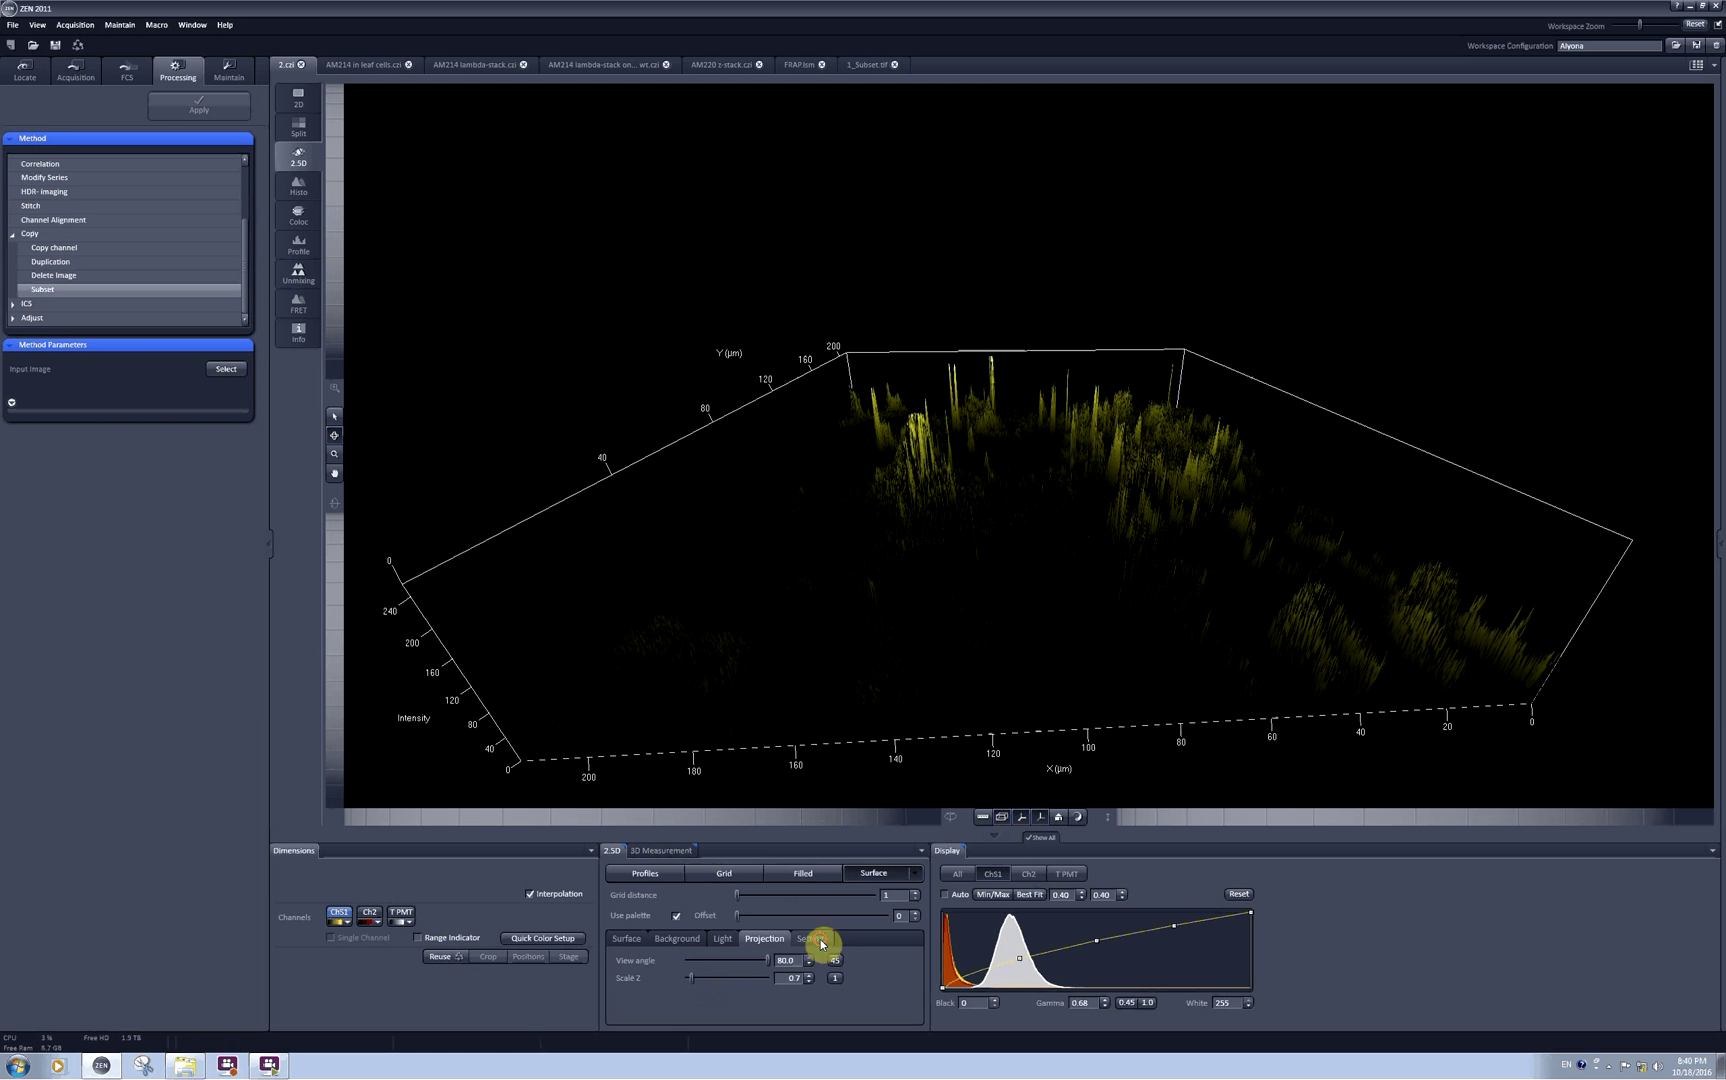
left_click(813, 938)
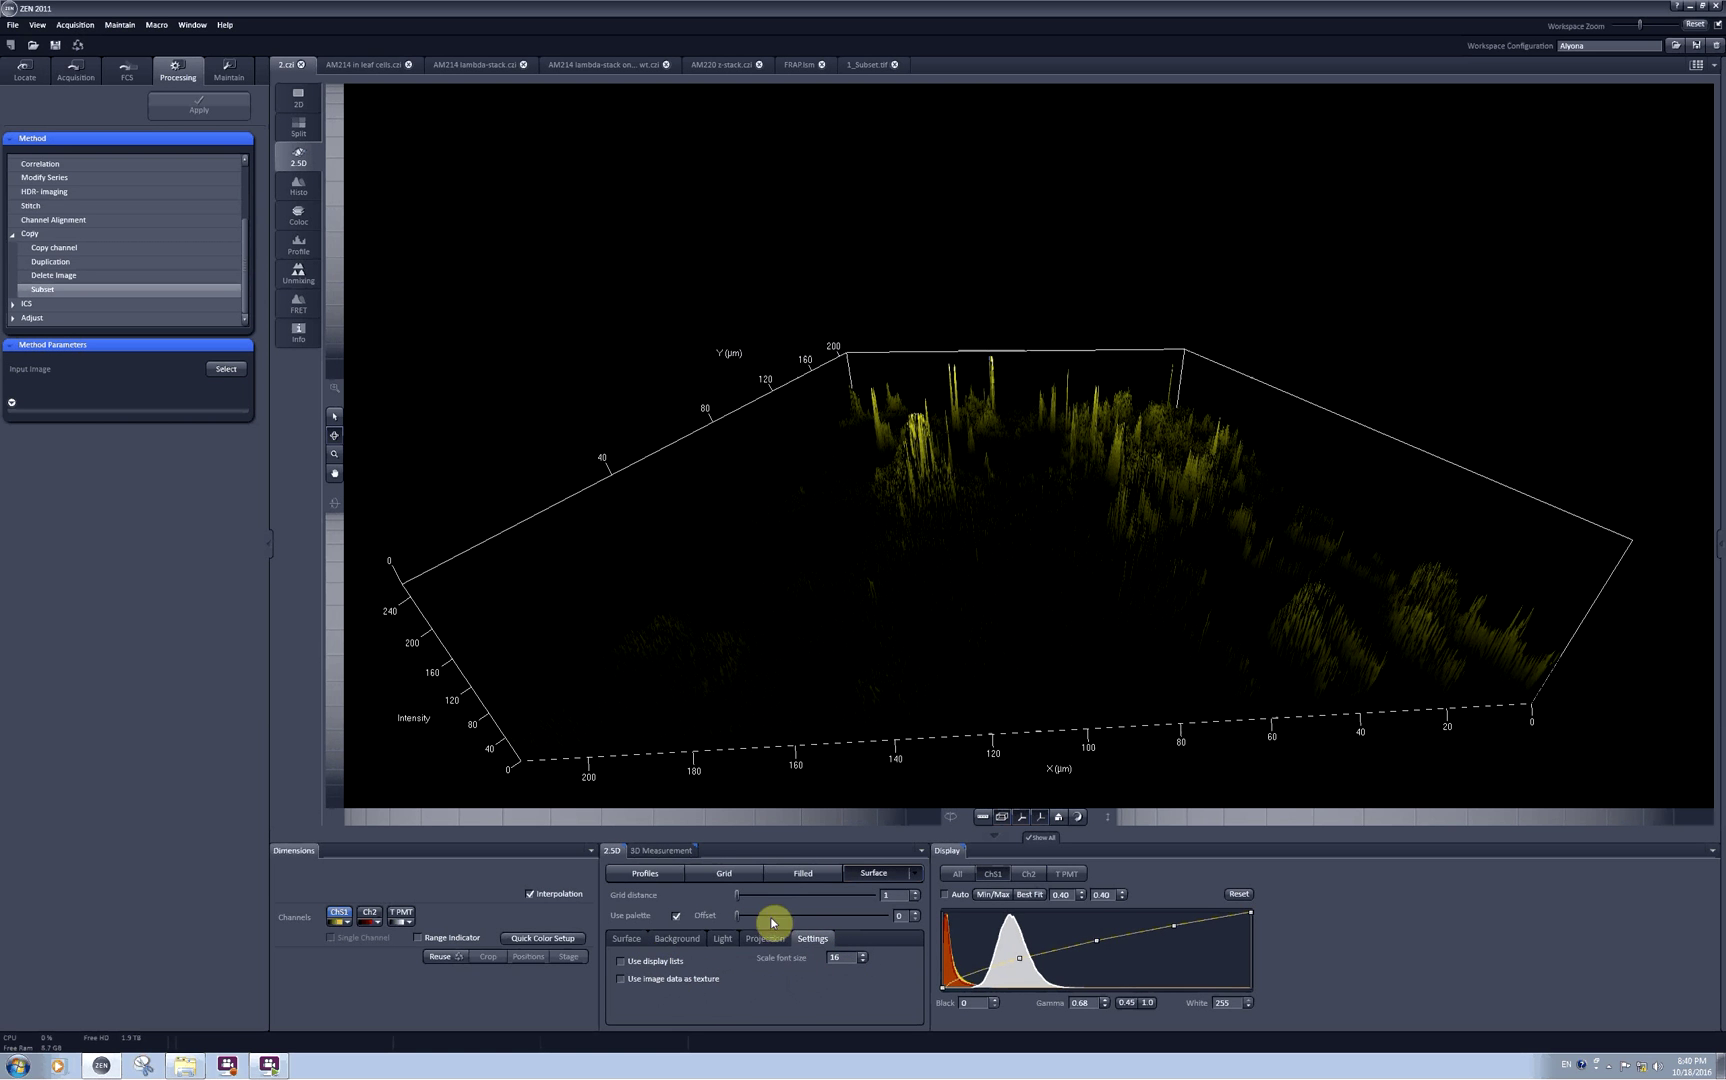
Zoom into the intensity landscape and tilt and rotate it toward a top-down view
left_click_drag(335, 332, 336, 508)
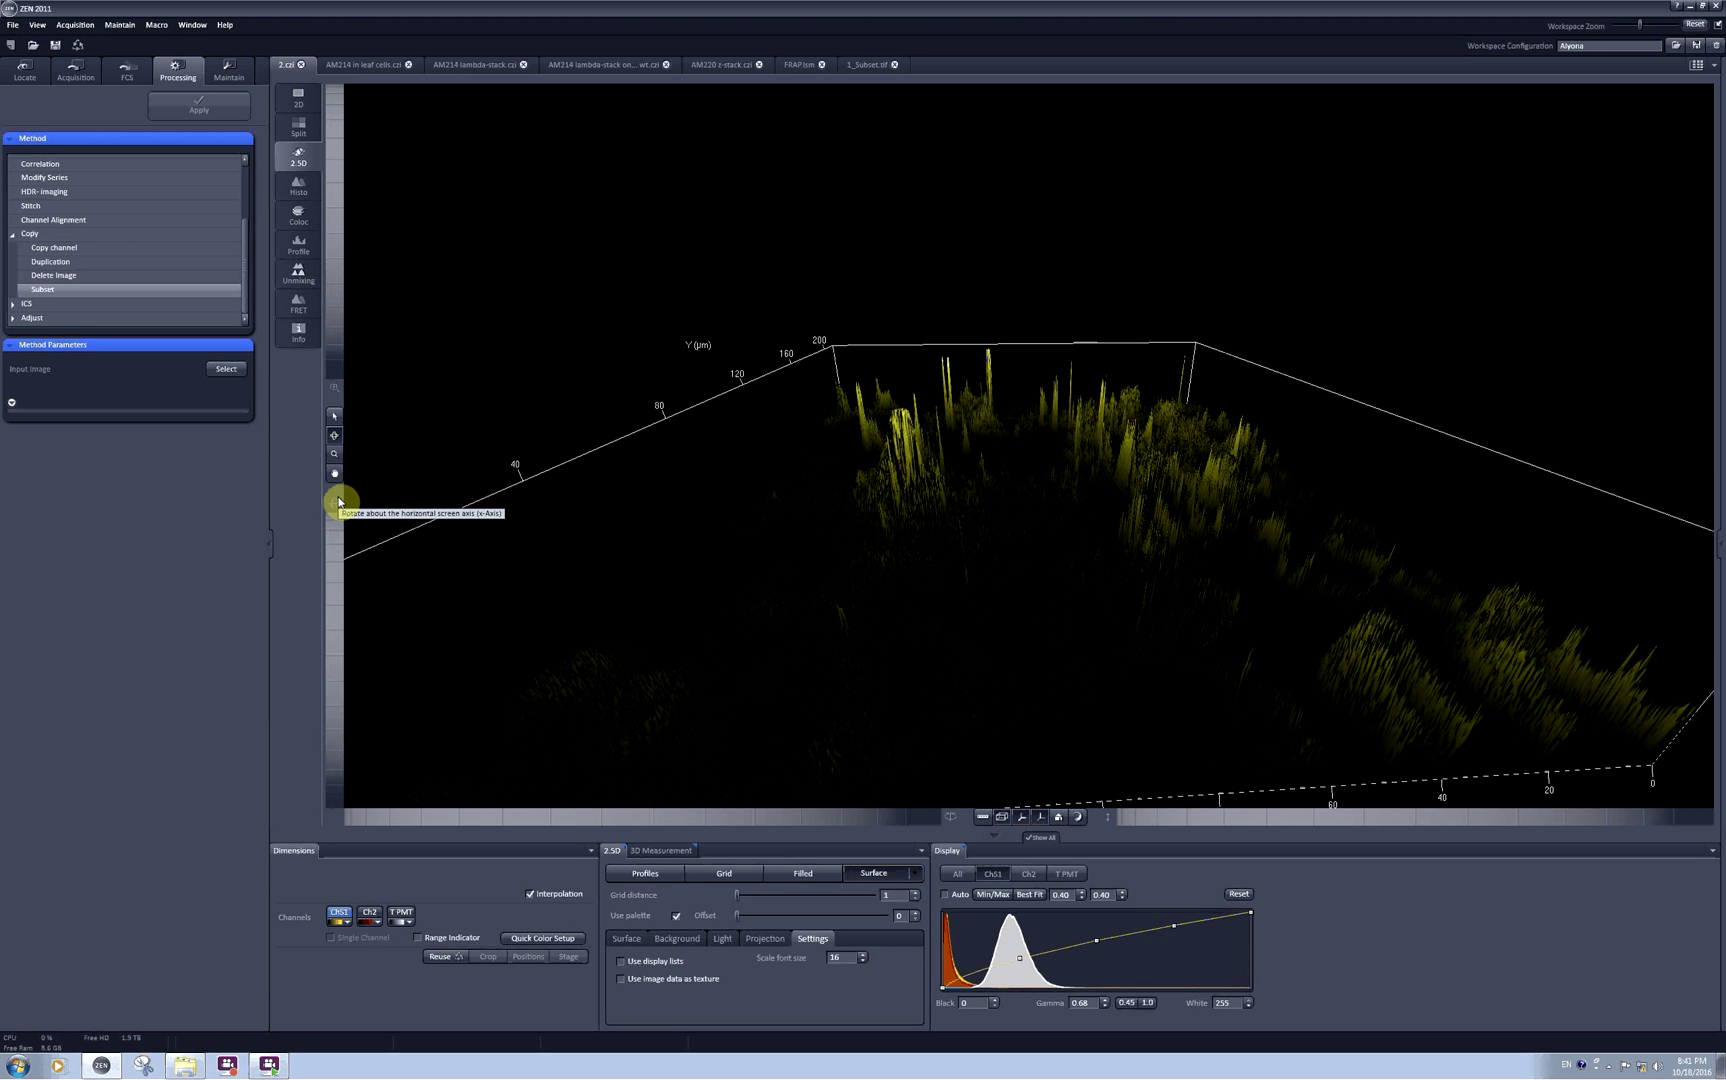
left_click_drag(338, 502, 312, 640)
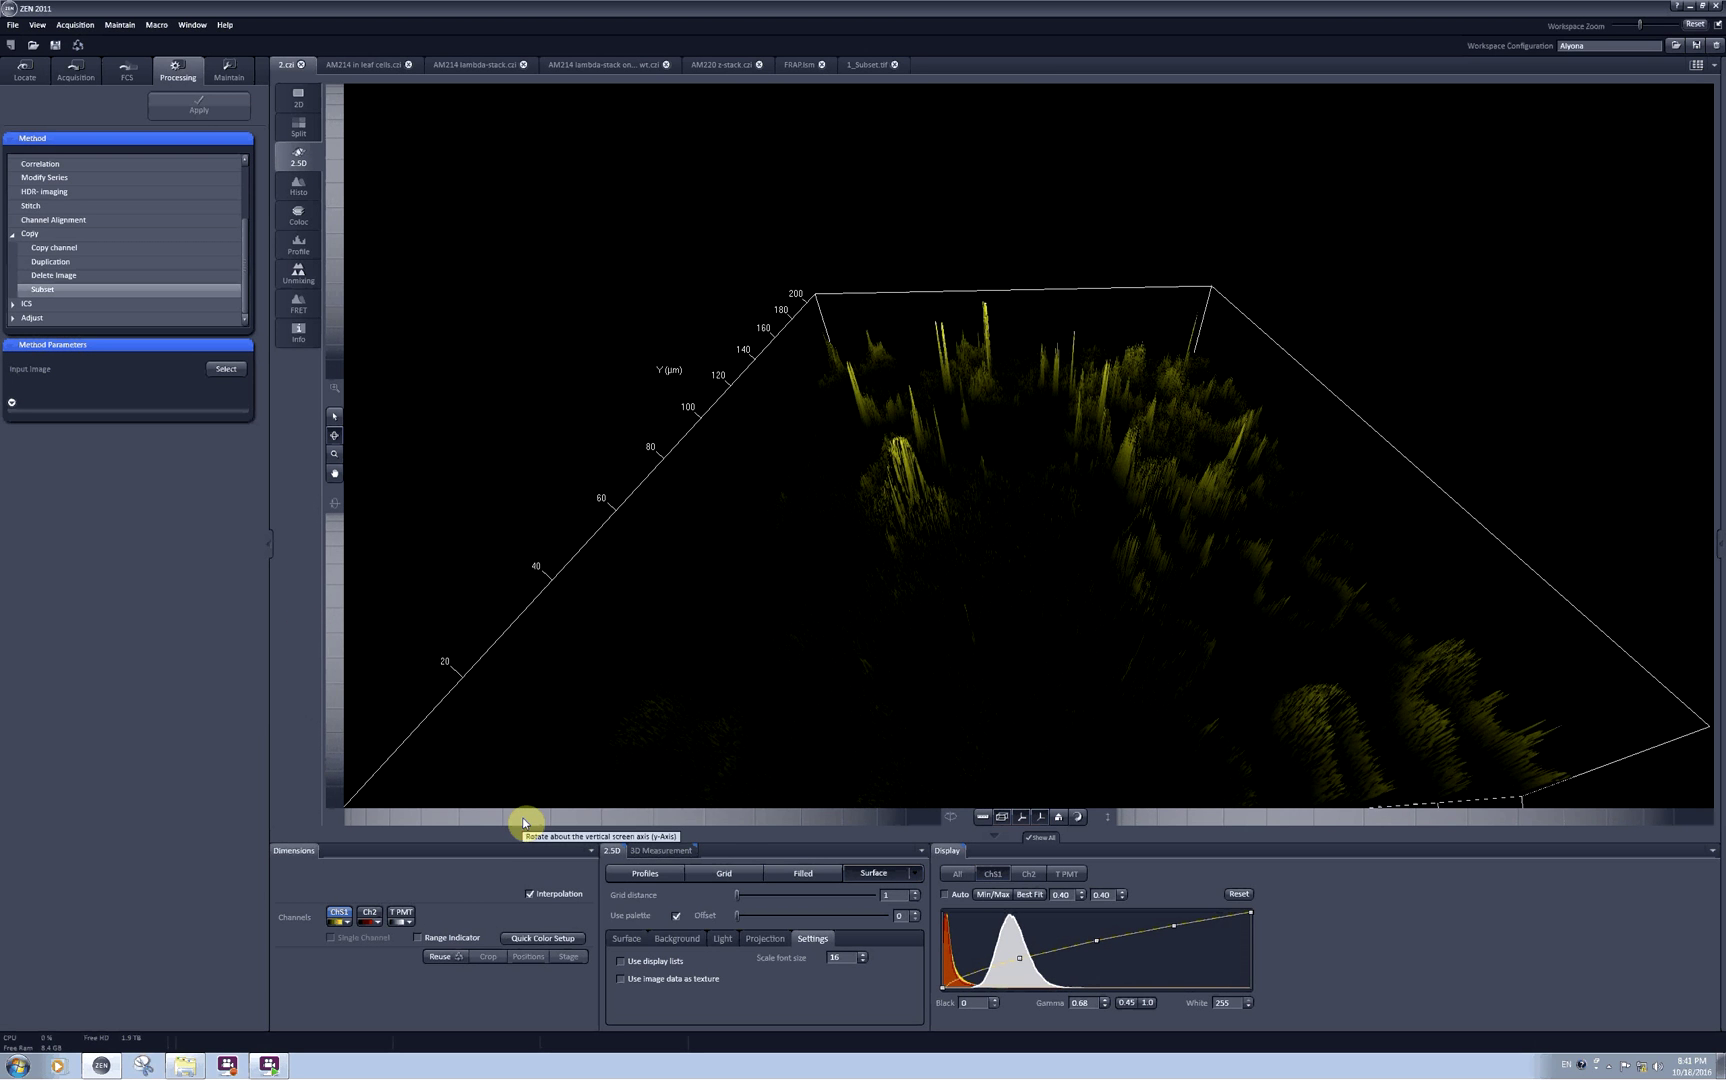
left_click_drag(522, 817, 1385, 817)
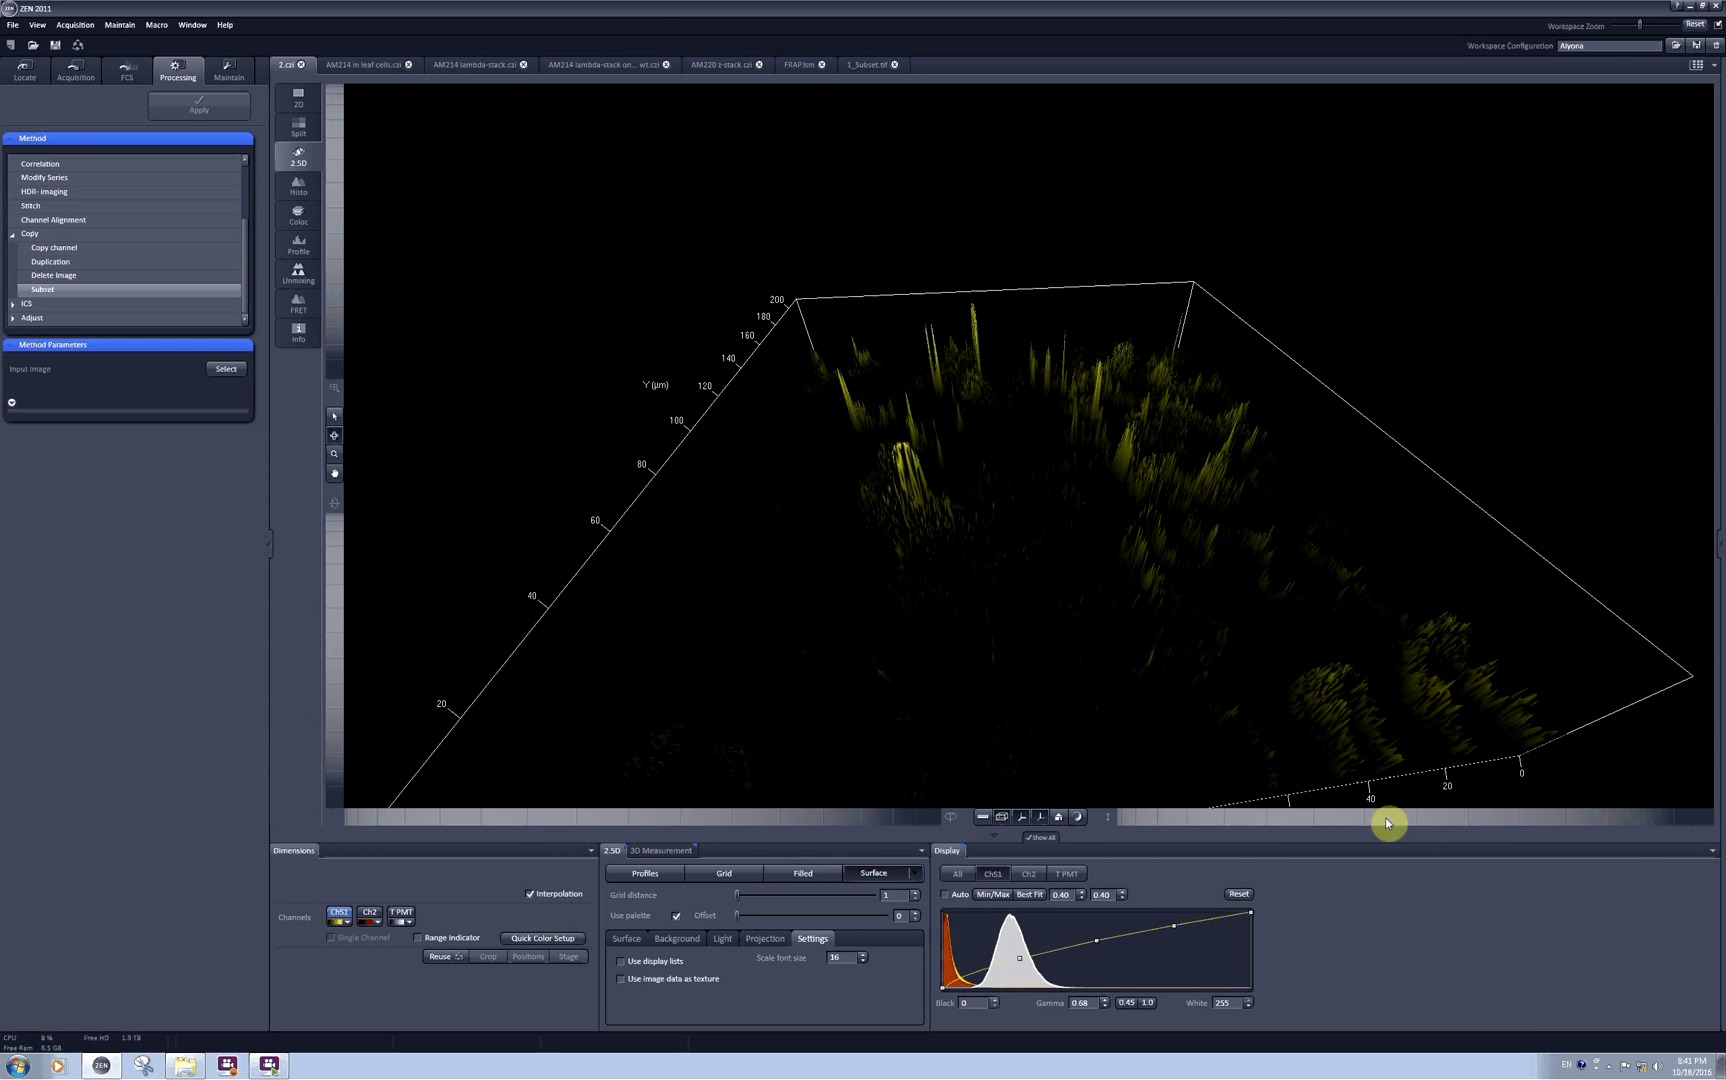
Lower the Projection height scaling (Scale Z) to 0.4 and rotate the landscape to a new orientation
left_click(764, 938)
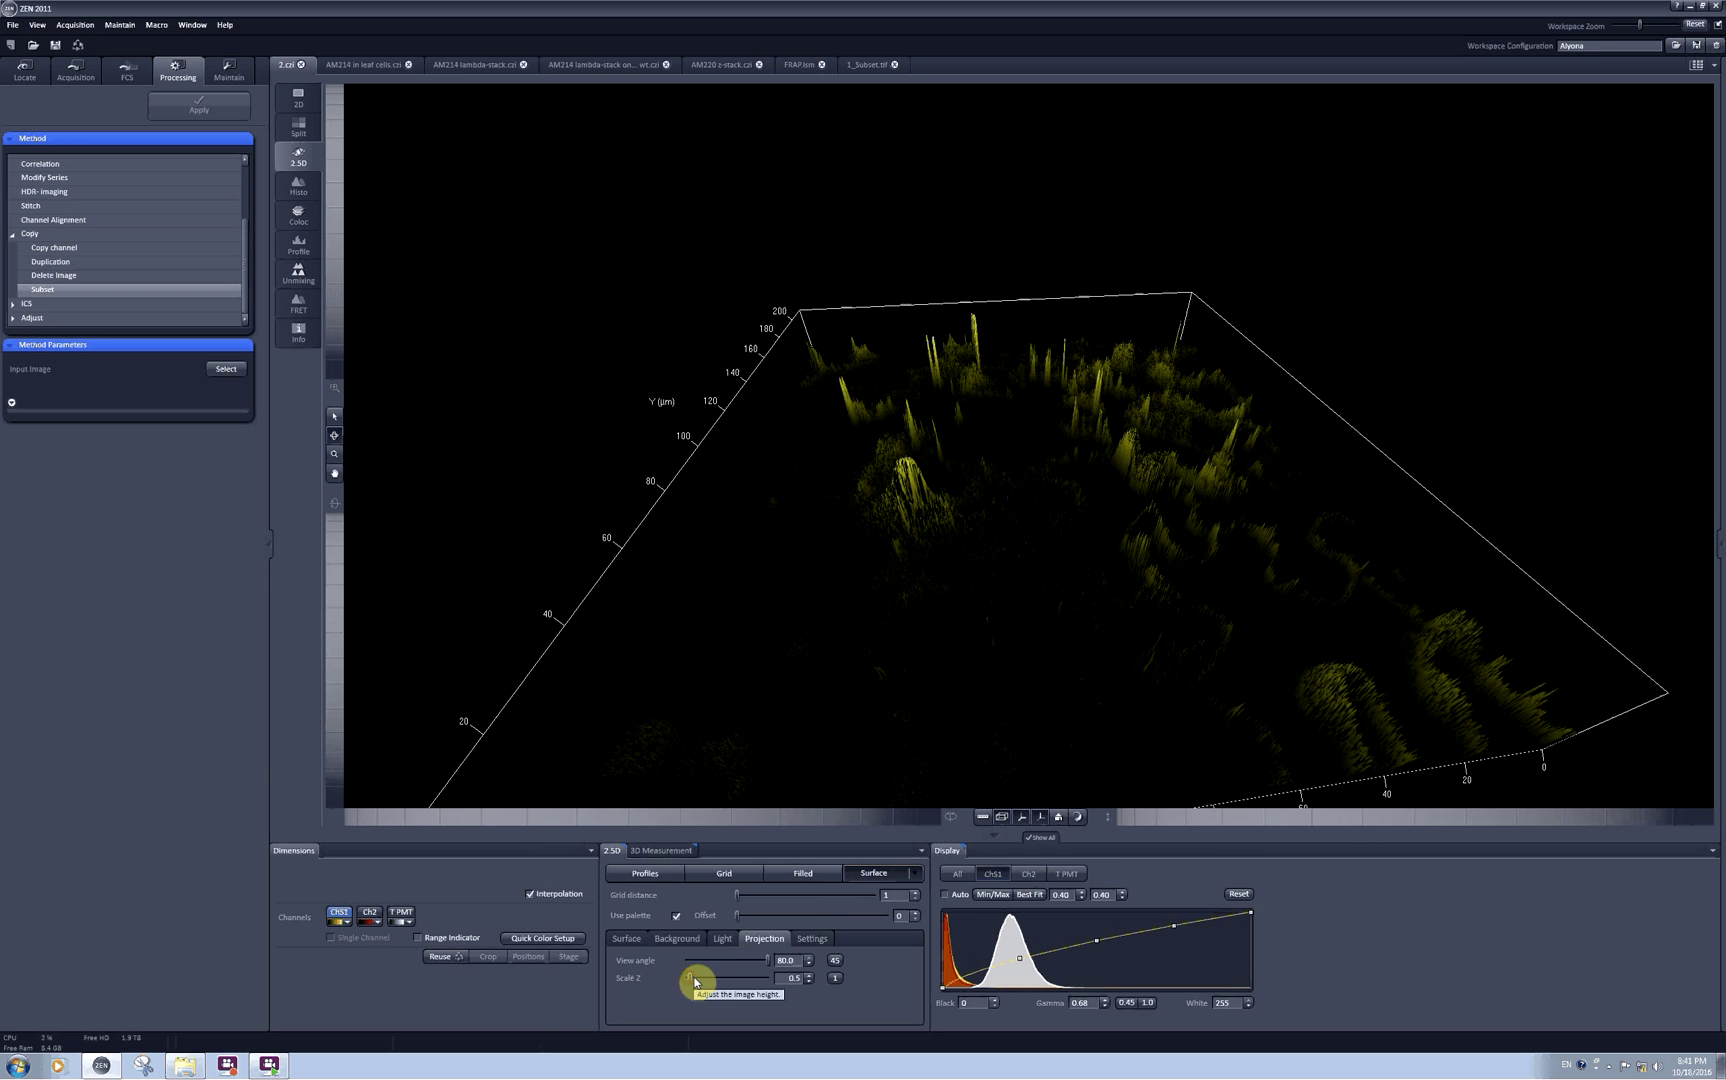
mouse_move(695, 982)
left_mouse_down()
mouse_move(713, 982)
mouse_move(688, 980)
left_mouse_up()
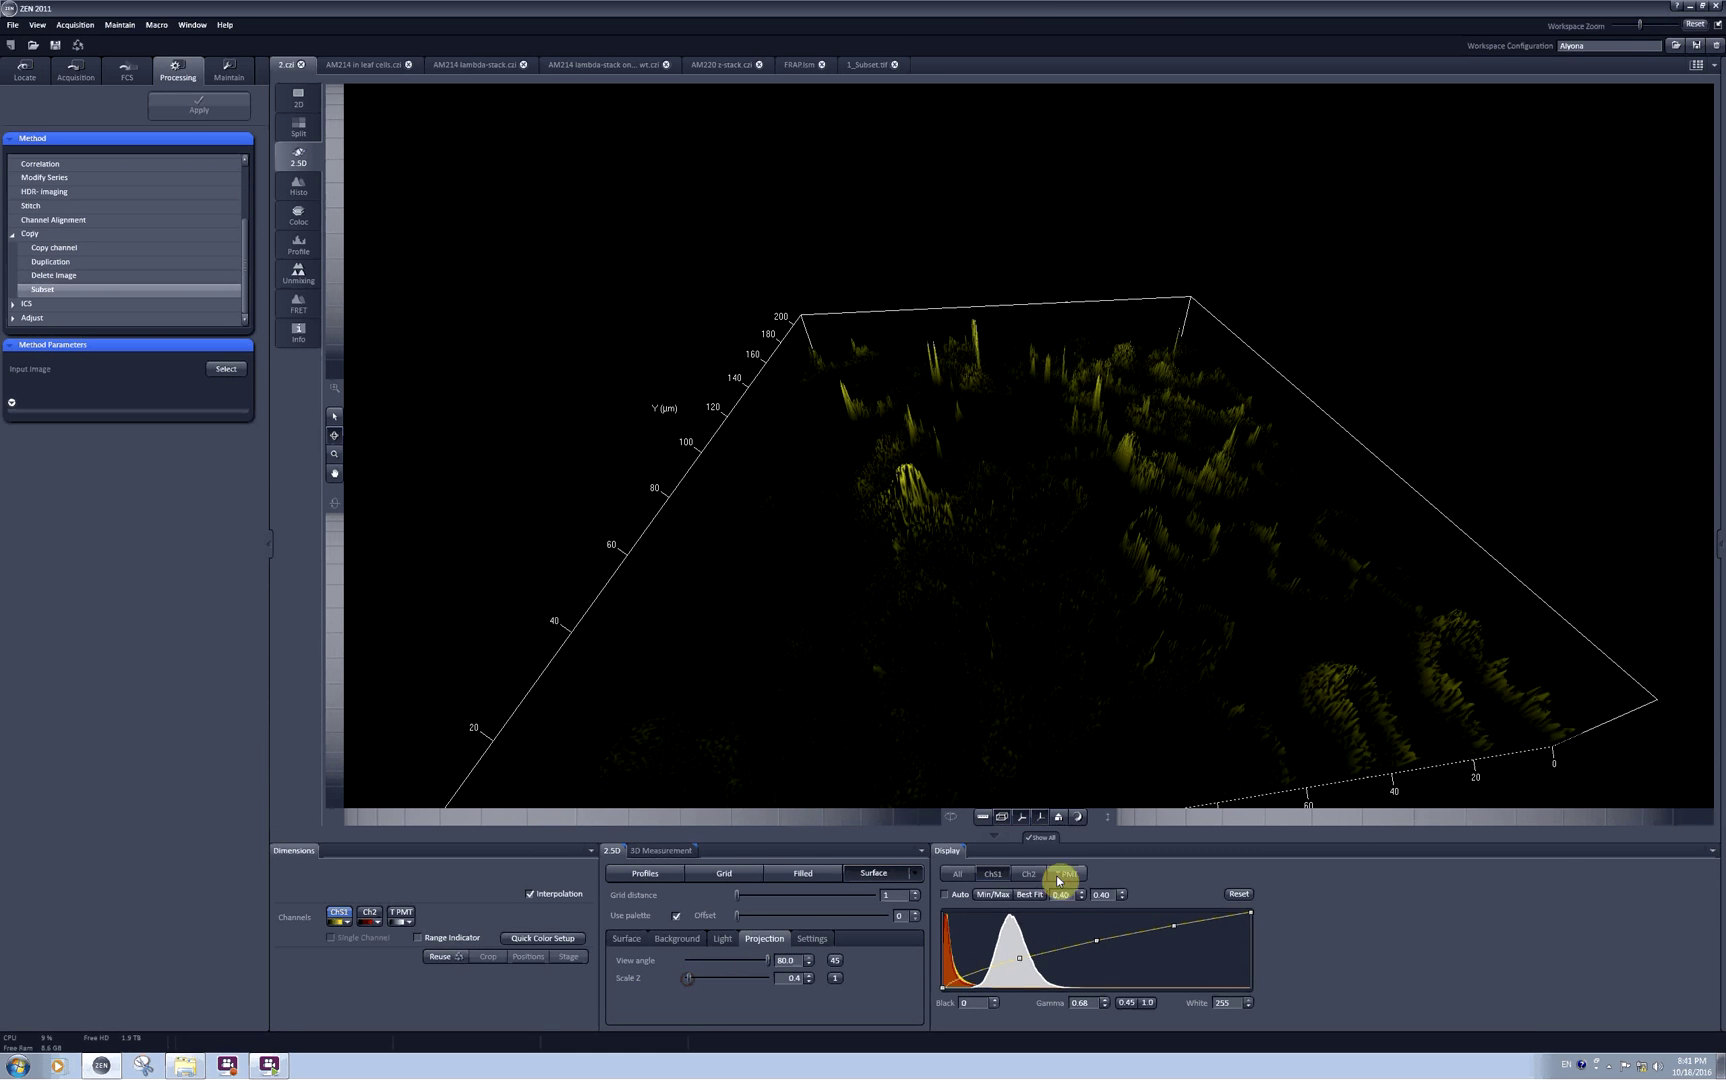
mouse_move(1345, 807)
left_mouse_down()
mouse_move(1398, 817)
mouse_move(1337, 817)
left_mouse_up()
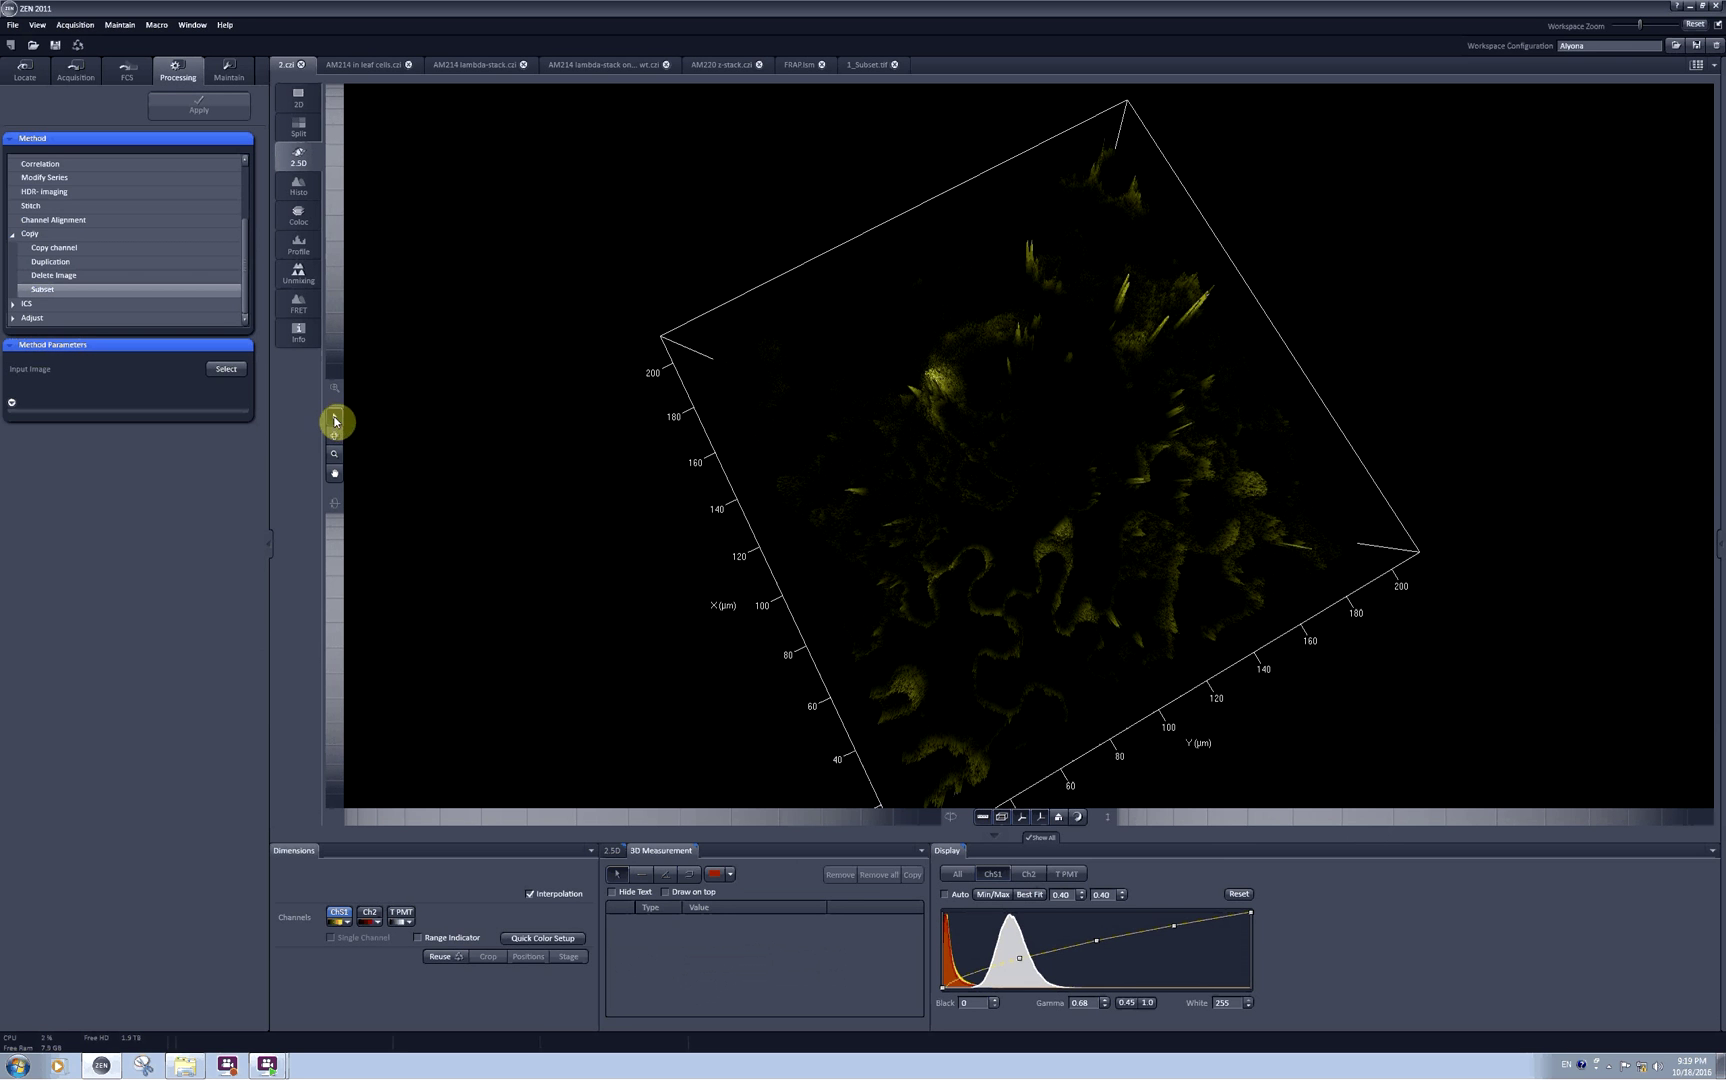
Set the 3D measurements to draw on top of the ChS1 landscape
left_click(1145, 394)
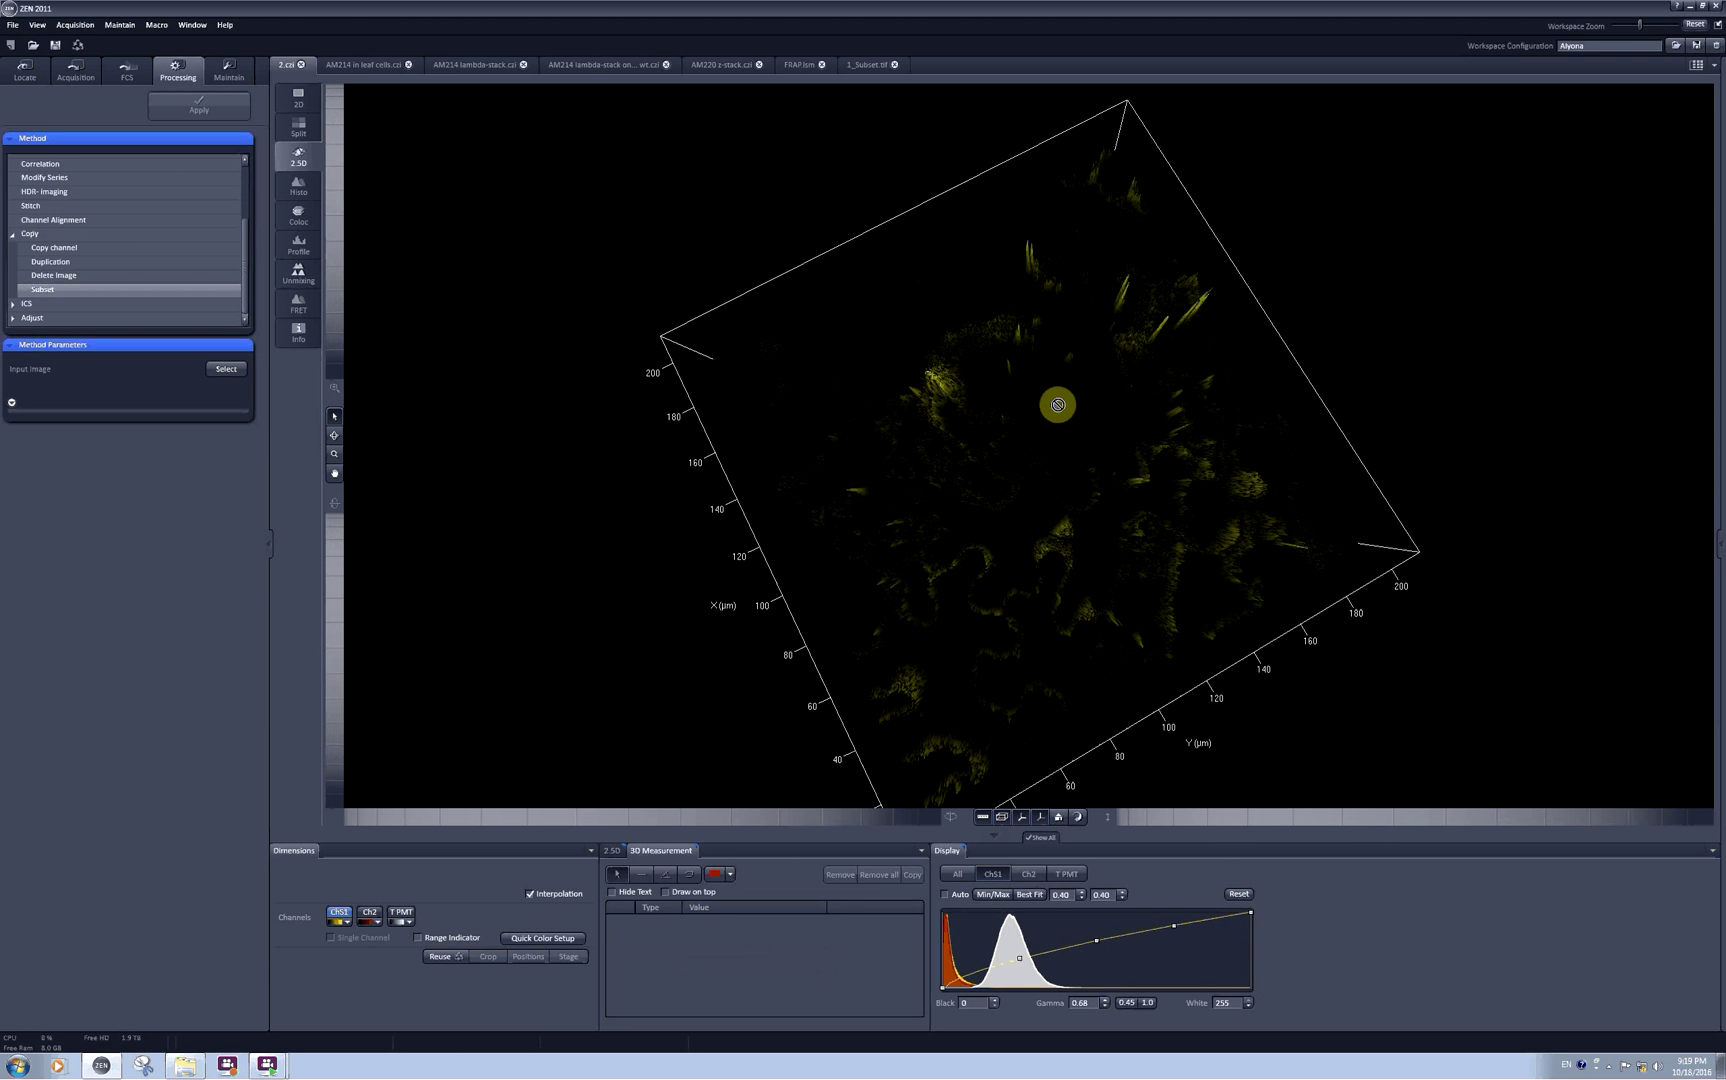
left_click(1058, 404)
left_click(1079, 474)
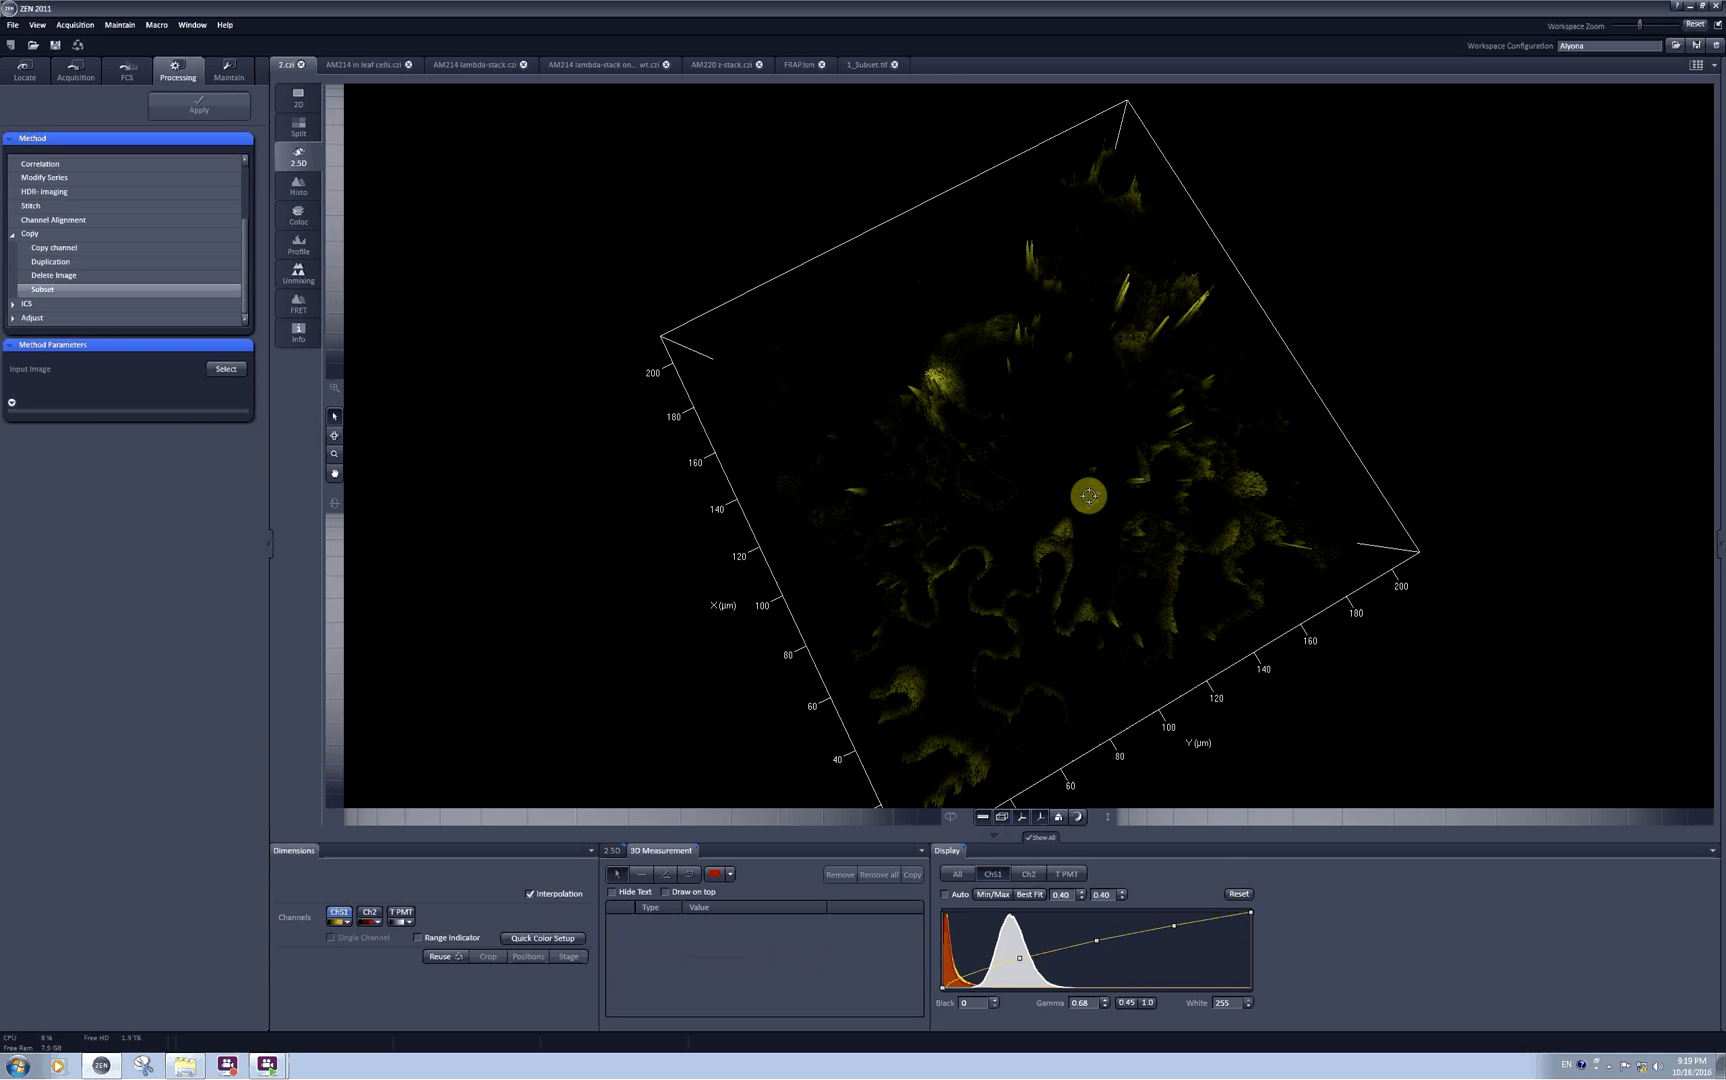
Rotate, tilt and zoom the surface into a close, low oblique view
left_click_drag(1093, 494, 1202, 512)
left_click_drag(1152, 425, 1090, 470)
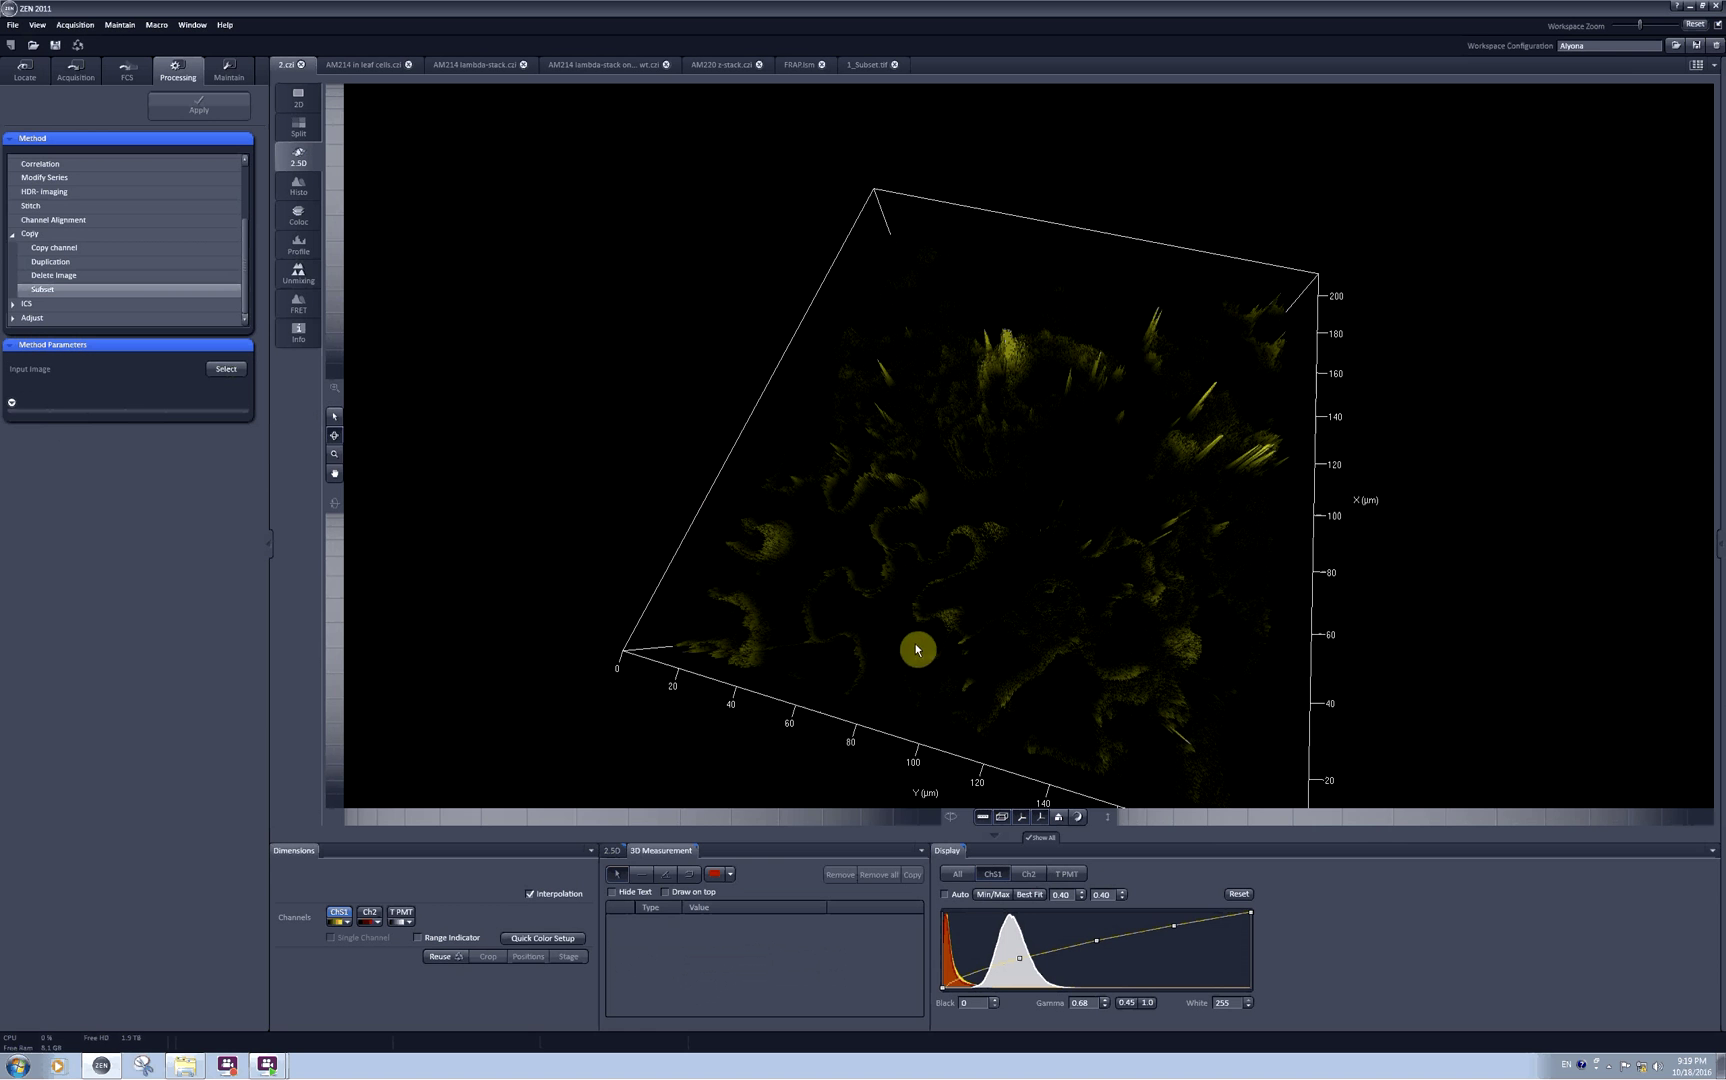
left_click_drag(917, 647, 361, 546)
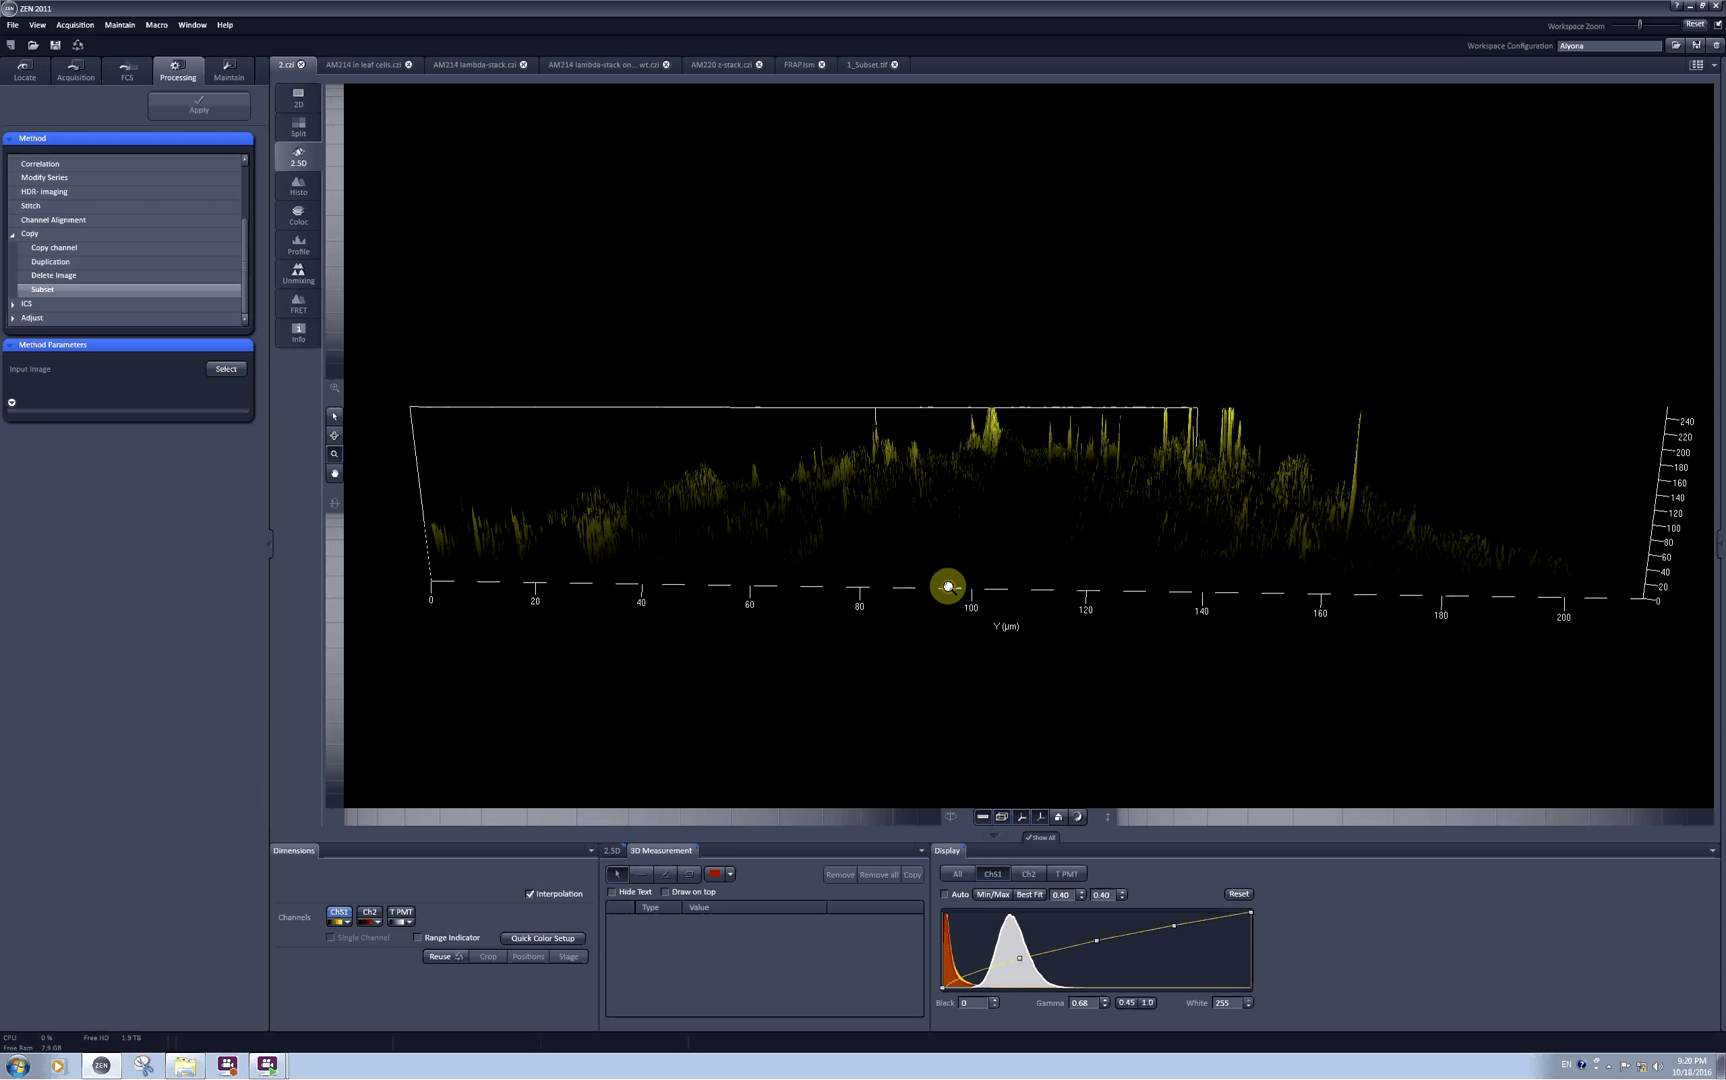
mouse_move(948, 587)
left_mouse_down()
mouse_move(936, 482)
mouse_move(953, 670)
mouse_move(965, 600)
left_mouse_up()
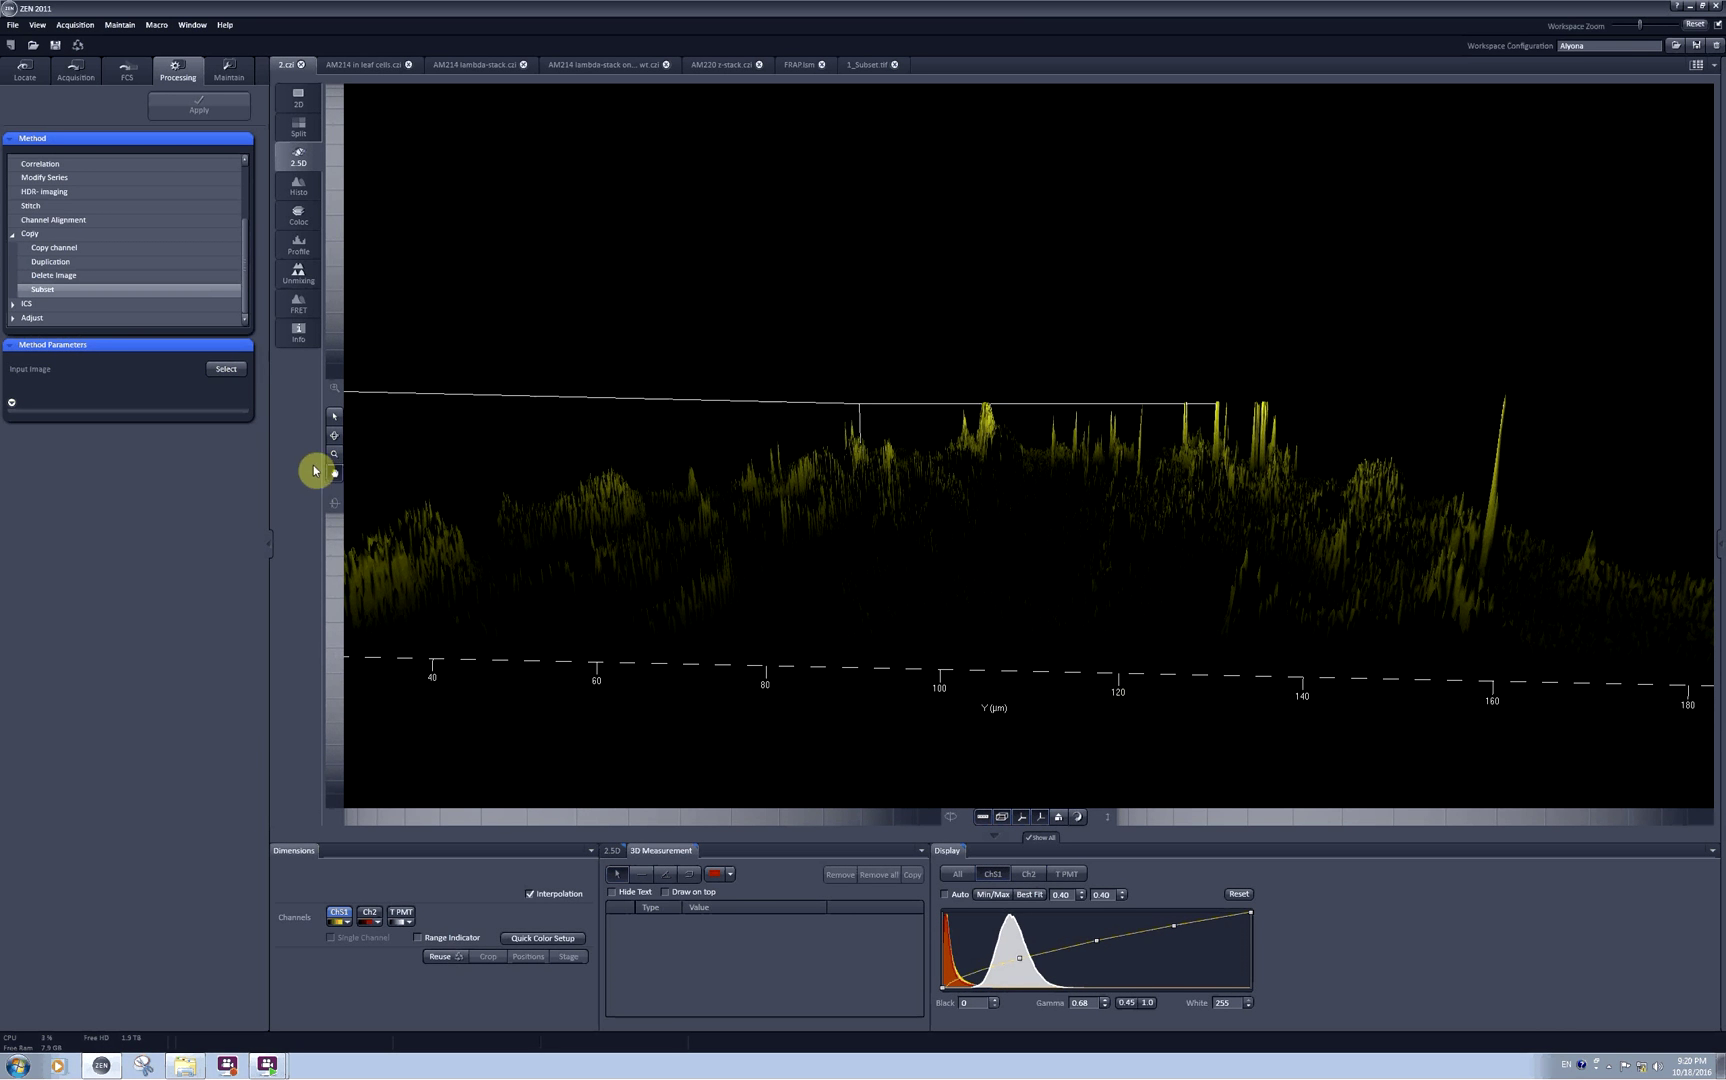
left_click_drag(1096, 636, 1051, 693)
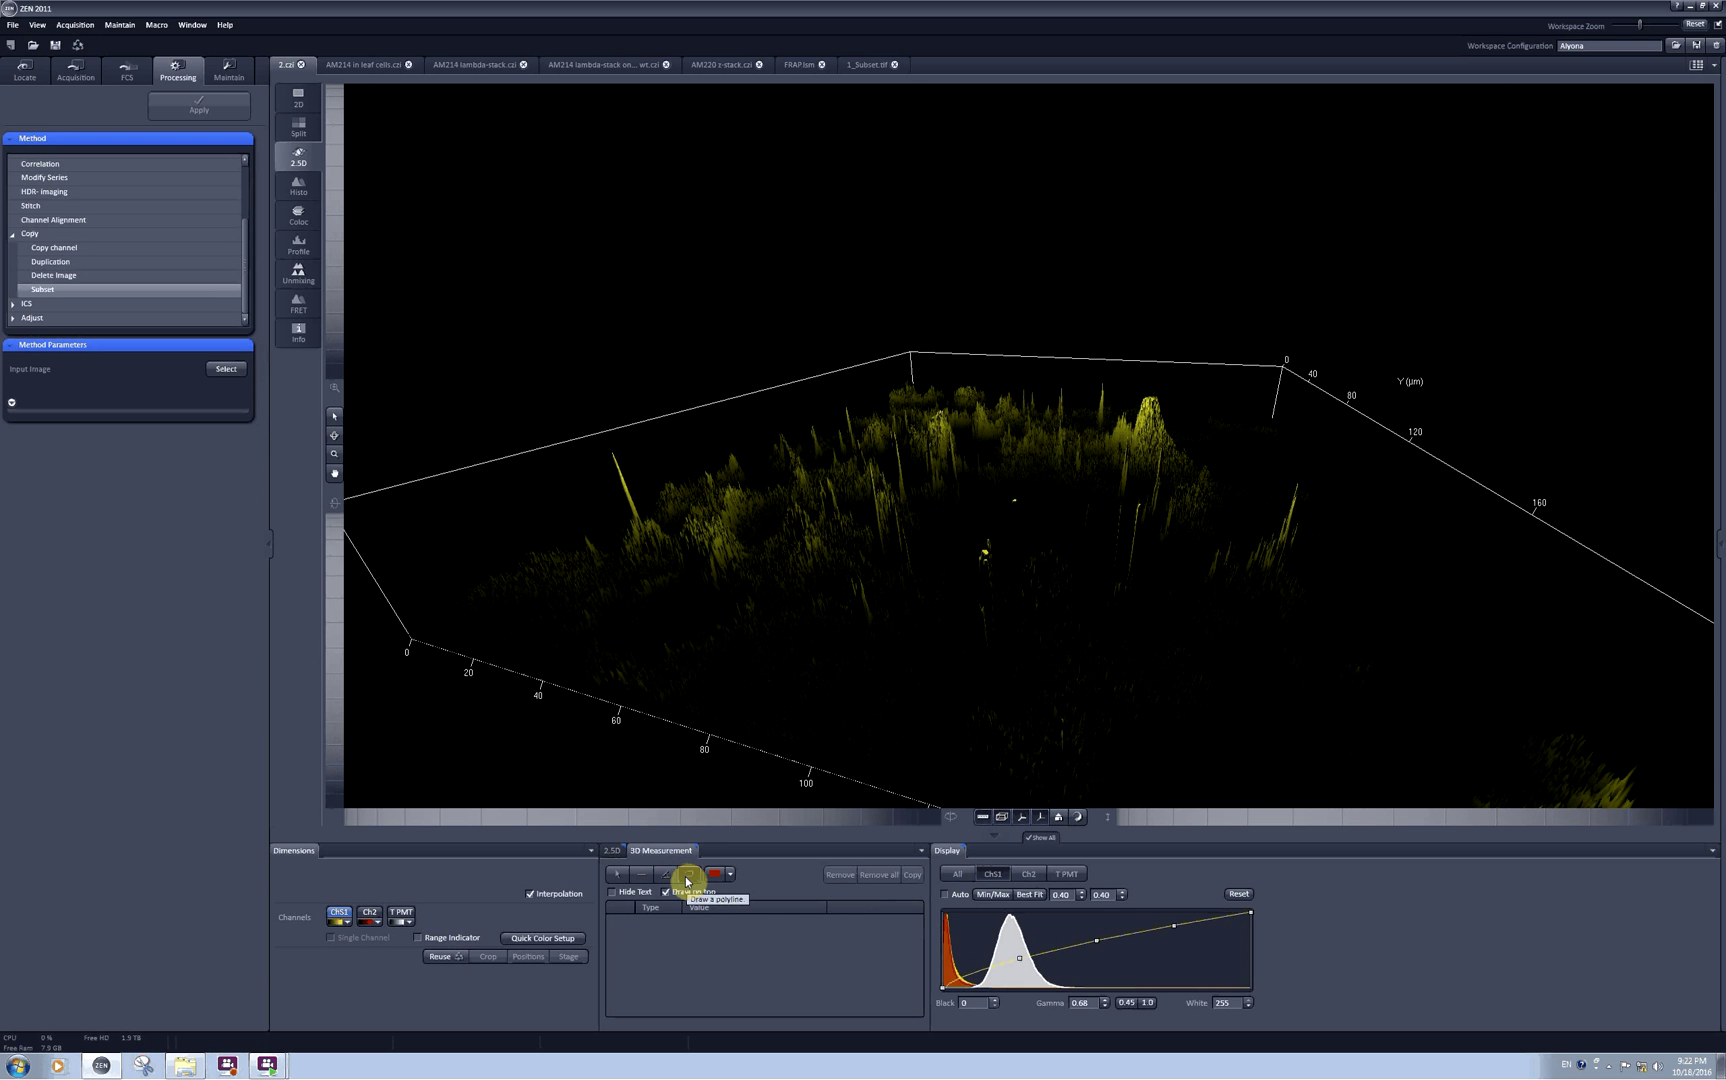
Trace a six-vertex 3D polyline across the landscape peaks with the polyline tool
left_click(687, 877)
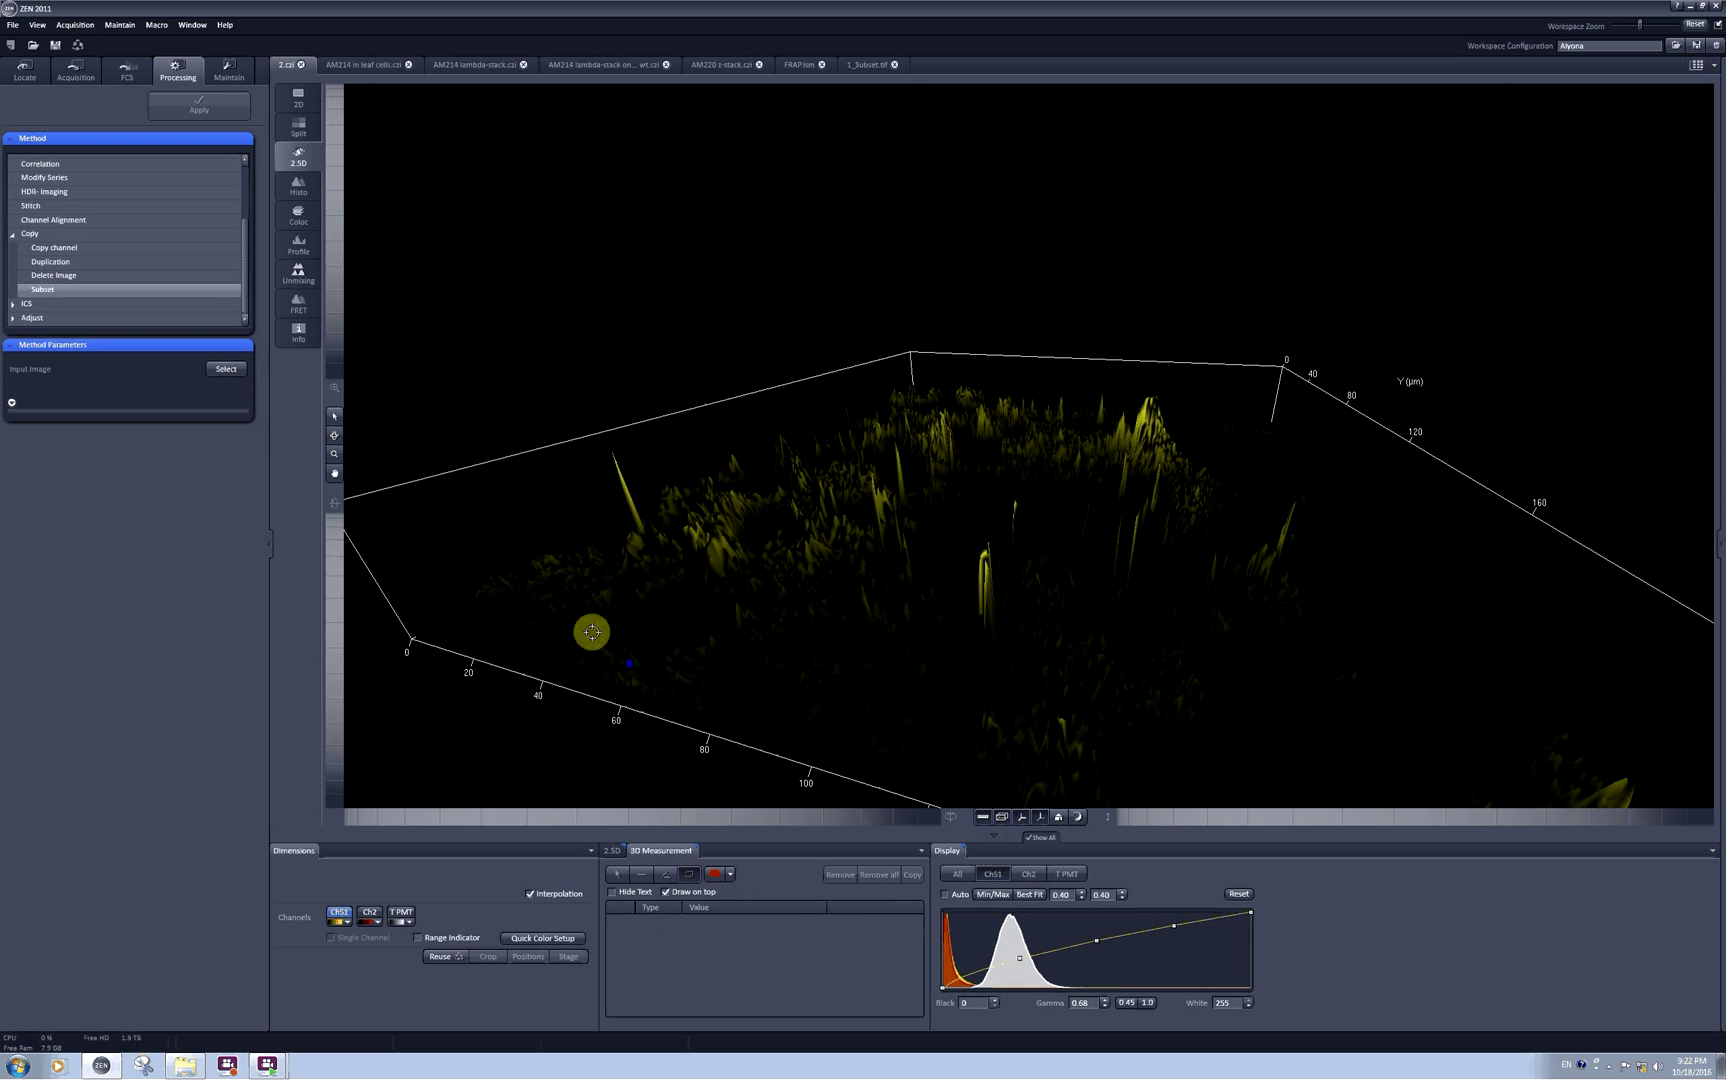
left_click(670, 612)
left_click(701, 520)
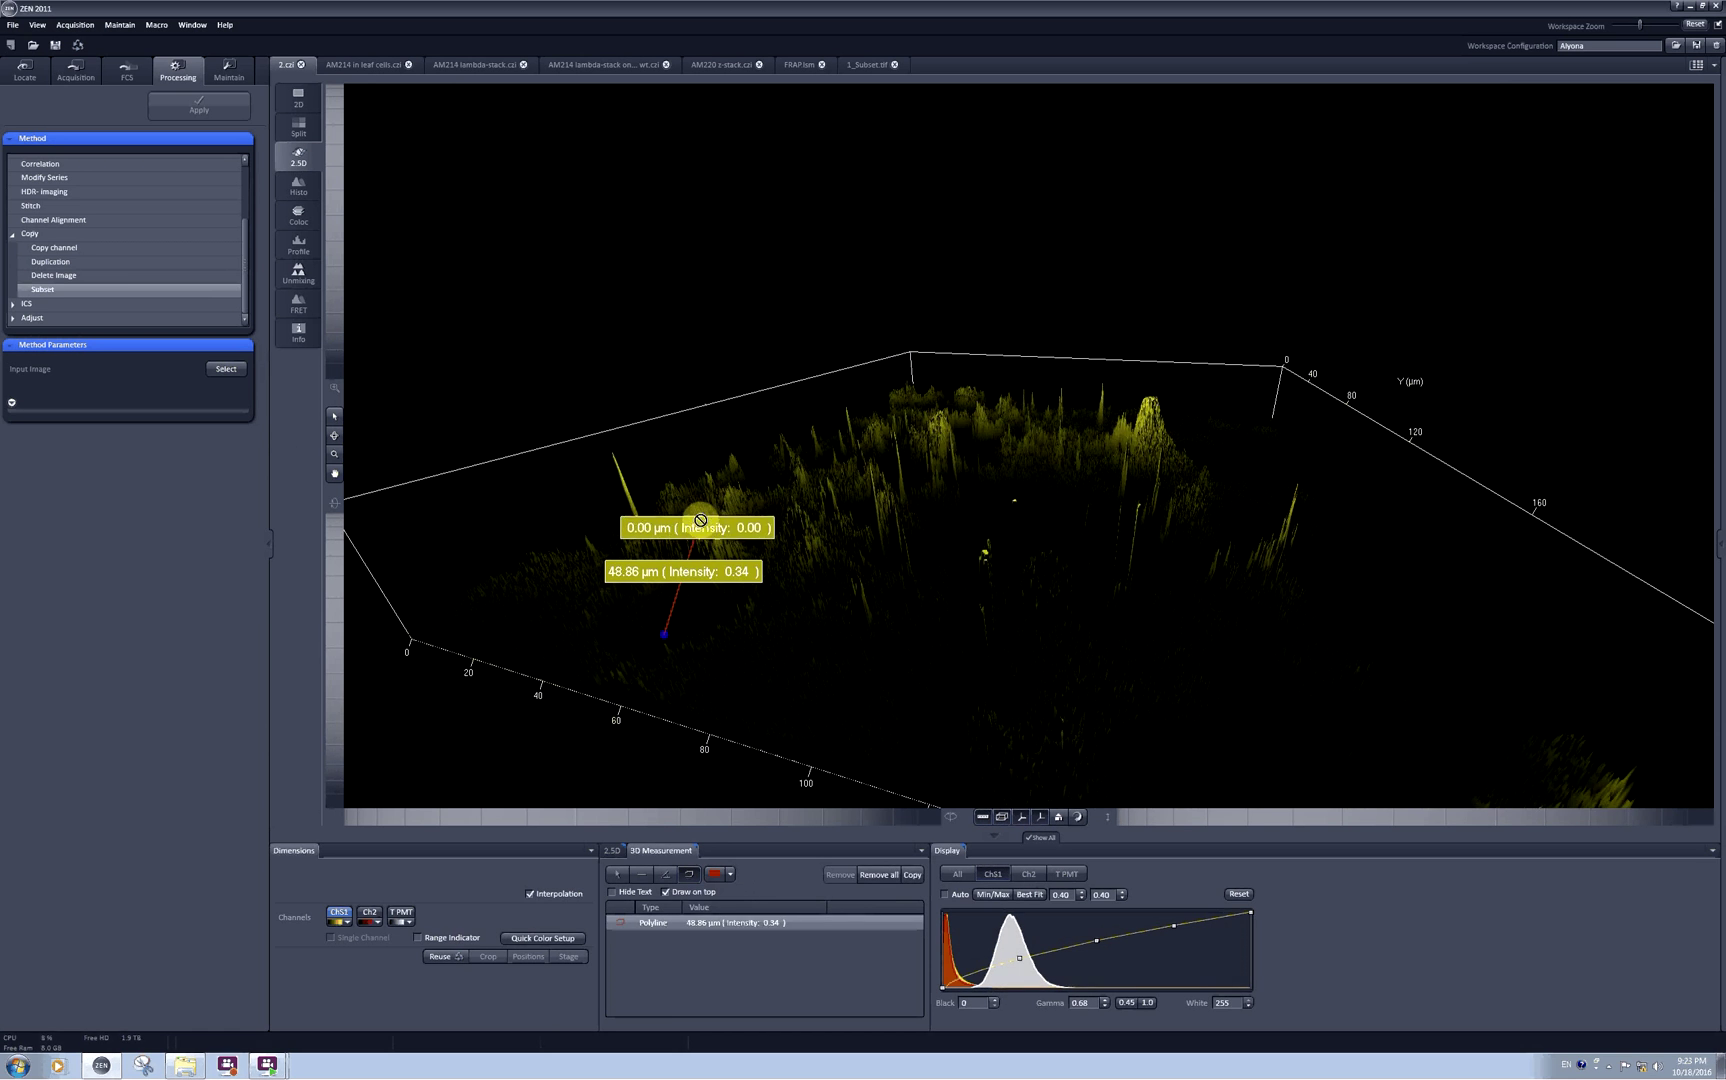
left_click(886, 475)
left_click(1043, 500)
left_click(1158, 643)
double_click(1192, 660)
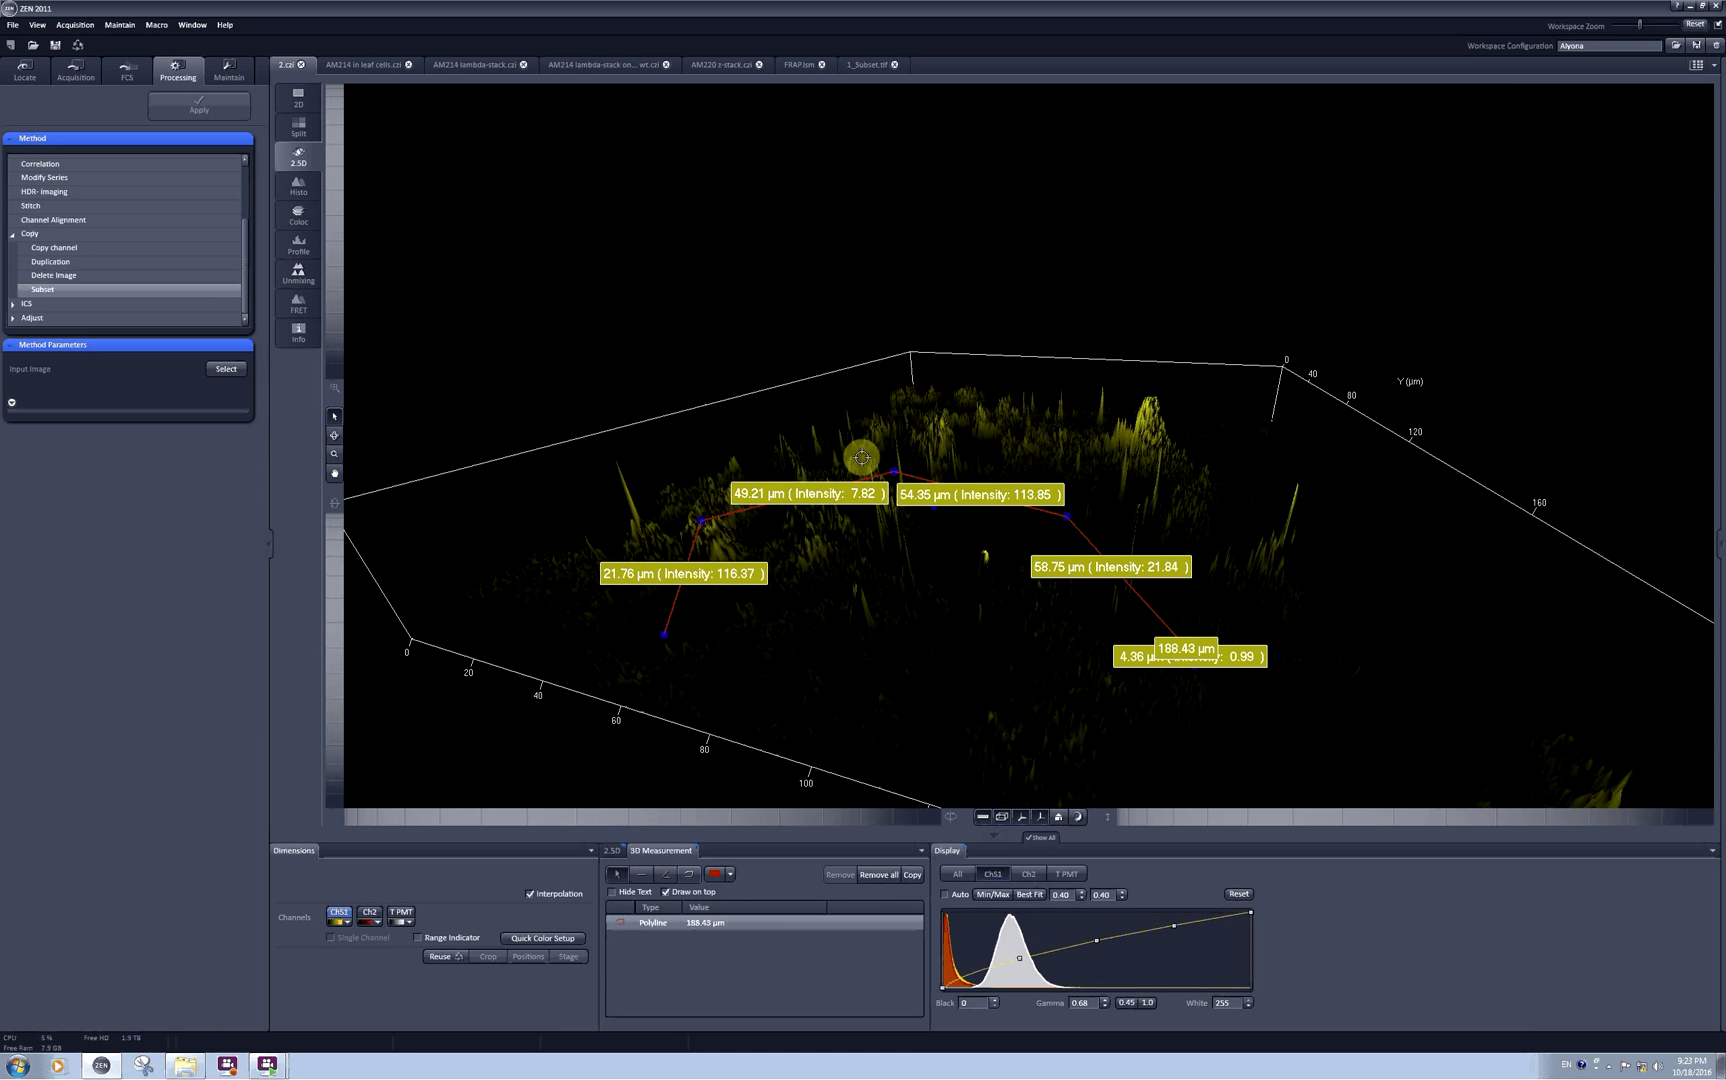
Rotate the view to inspect the polyline, hide its labels, and toggle Draw on top on then off
left_click(347, 434)
left_click_drag(909, 532, 947, 661)
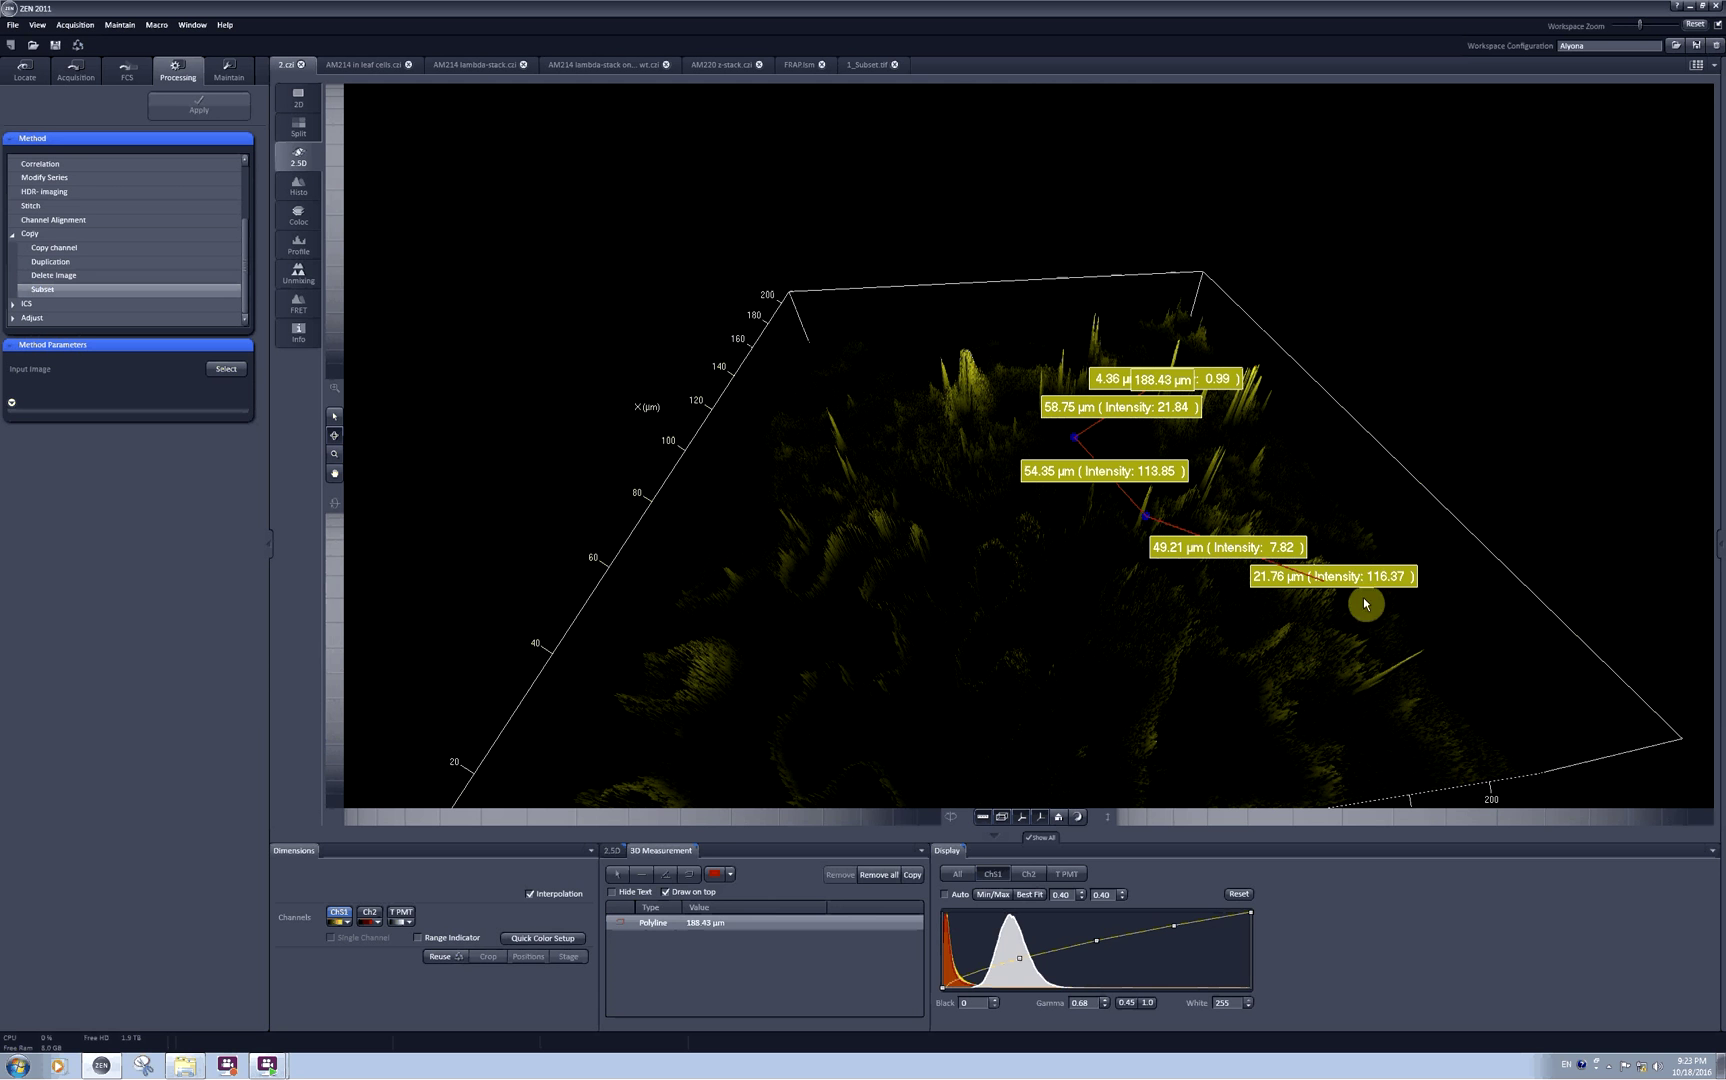
left_click(627, 895)
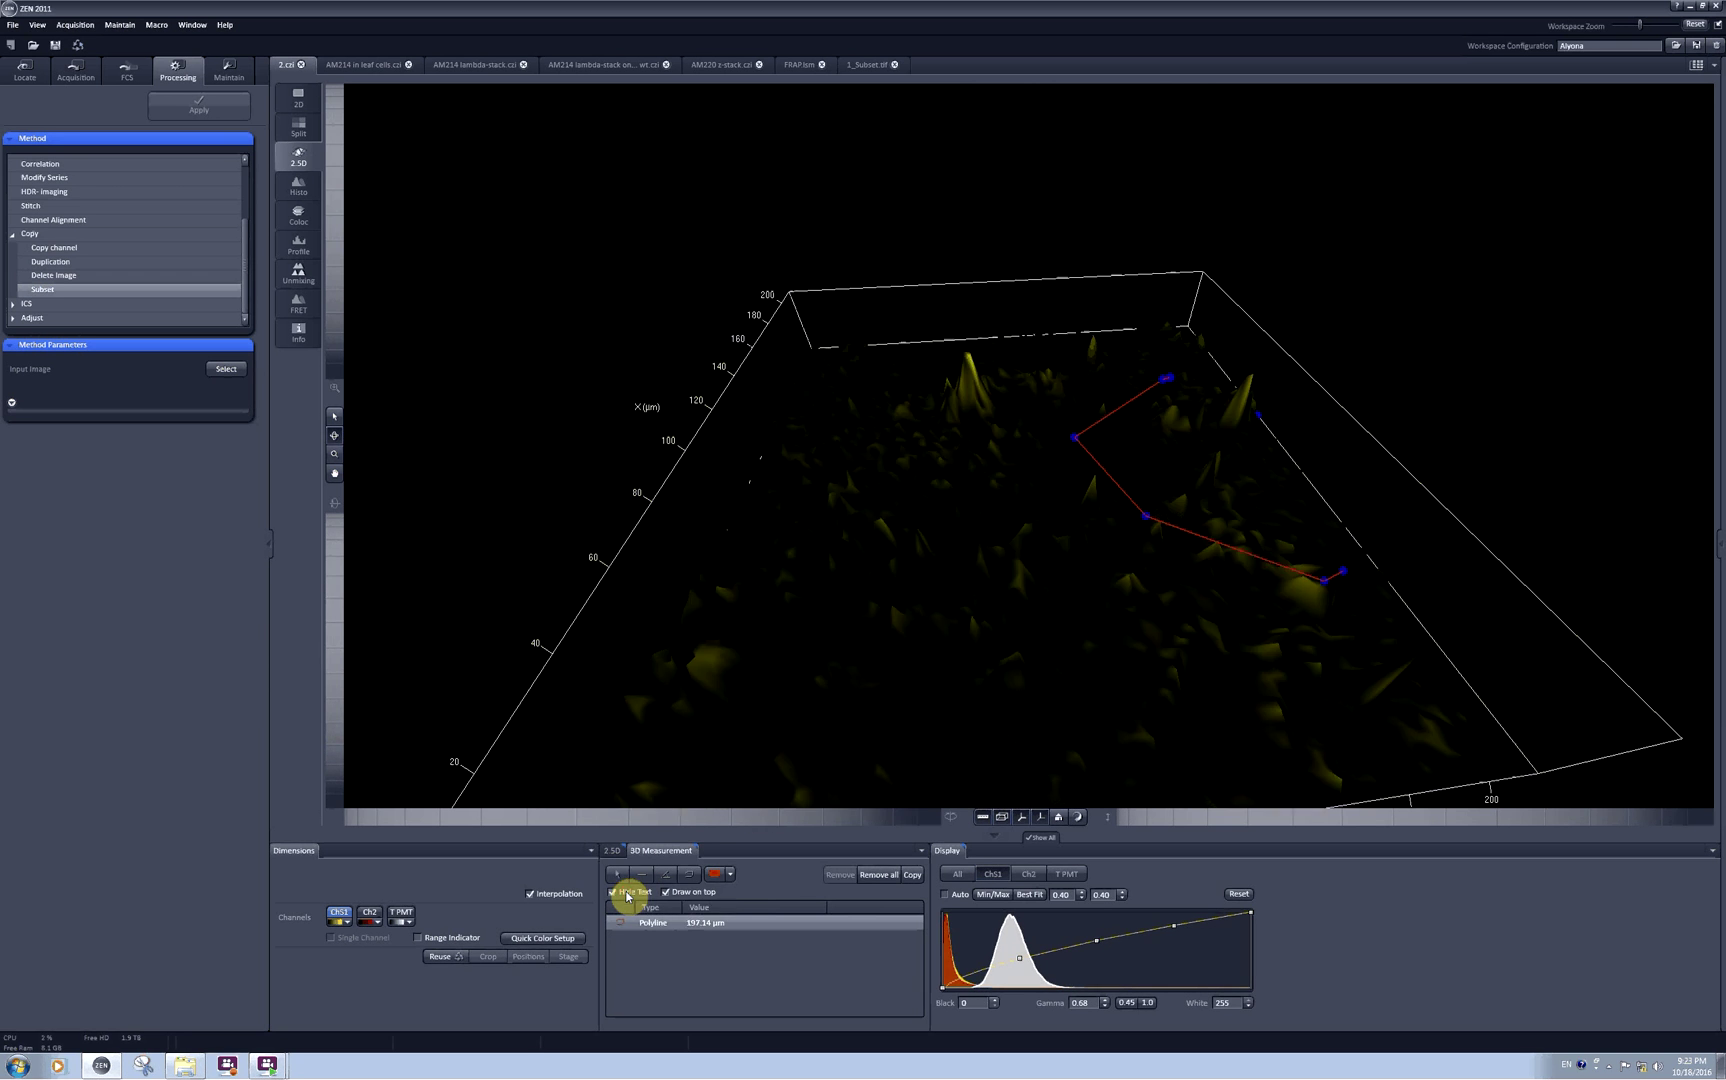
left_click(676, 894)
left_click(675, 894)
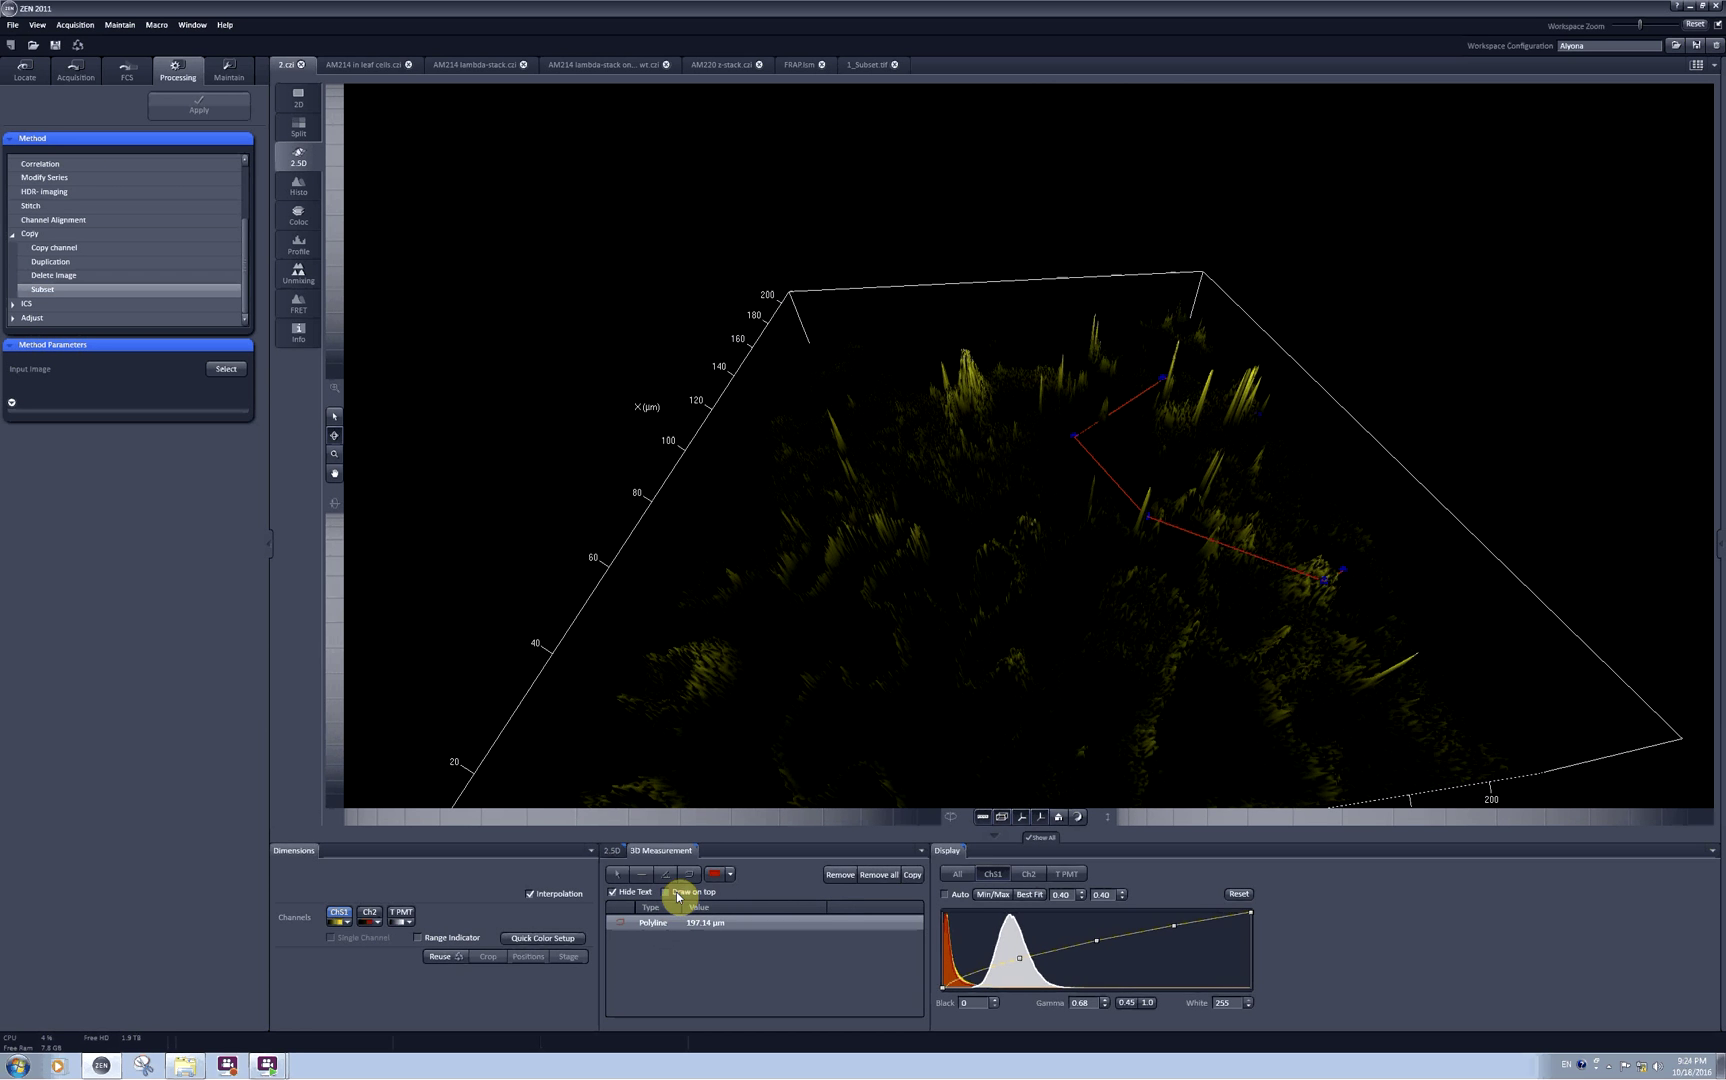